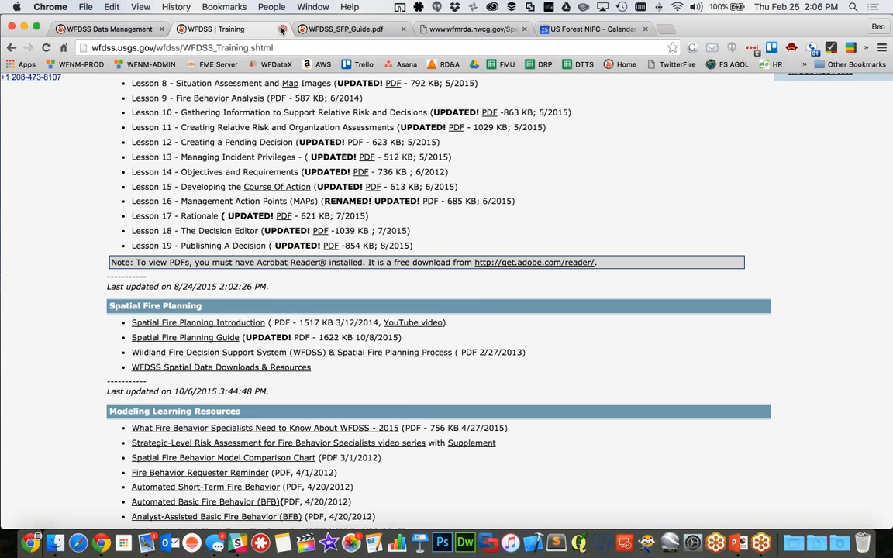
Close the training page, PDF guide, spatial data and calendar tabs, keeping only the WFDSS Data Management tab
click(281, 30)
click(281, 30)
click(281, 30)
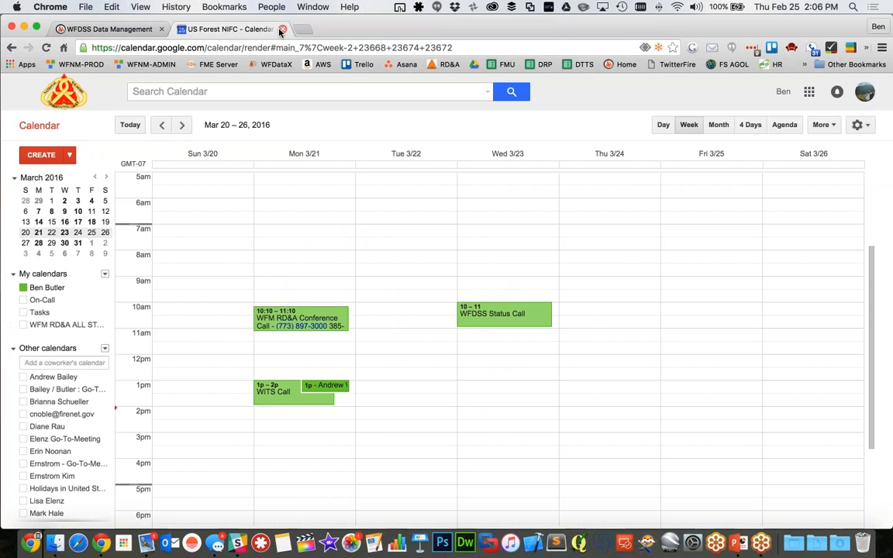
click(280, 29)
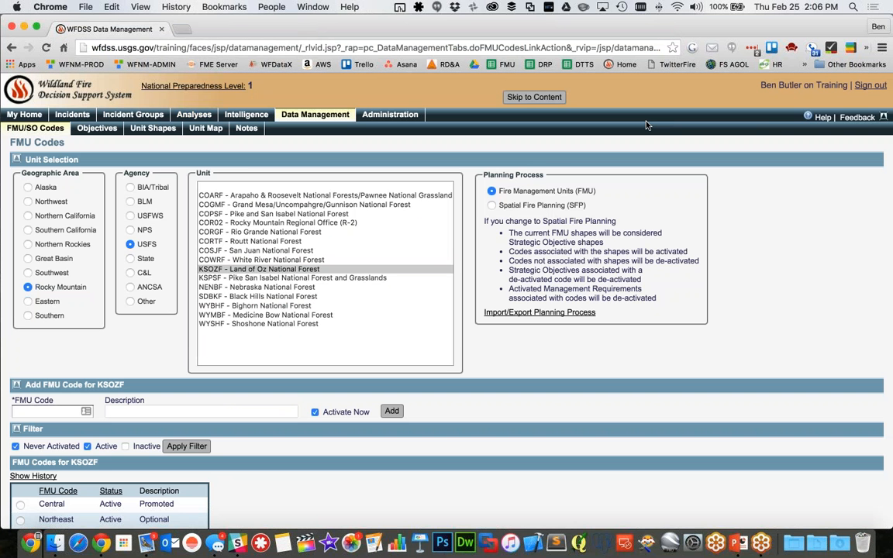
Sign out of the WFDSS training system and sign back in with the prefilled credentials
click(870, 85)
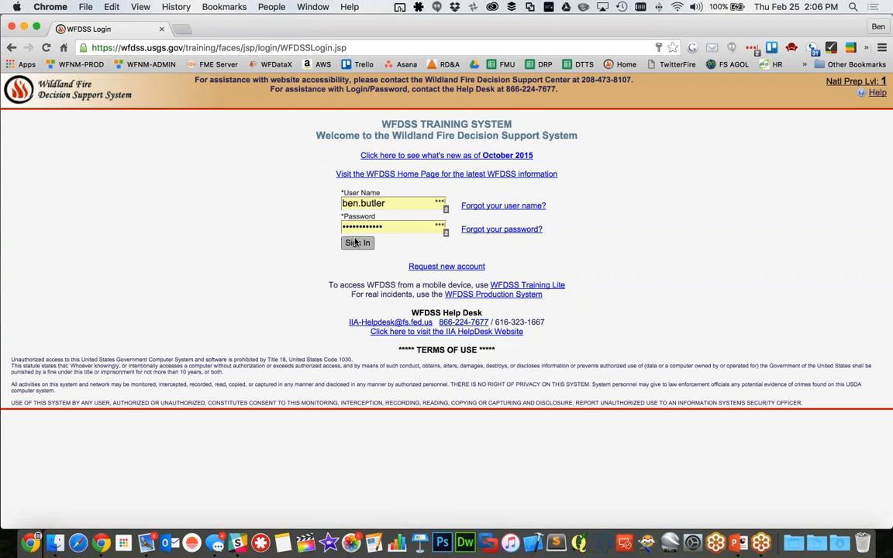
click(357, 242)
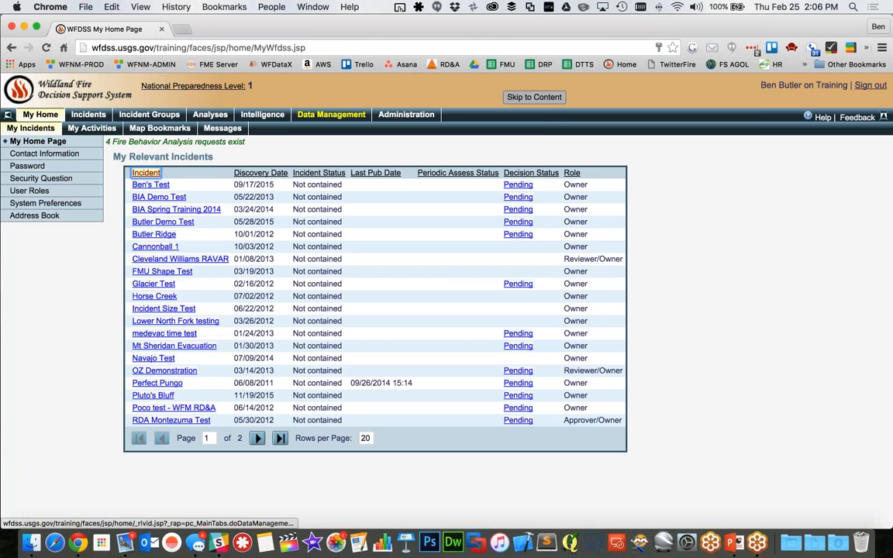
In Data Management, select the Rocky Mountain geographic area and the unit KSOZF - Land of Oz National Forest
click(331, 114)
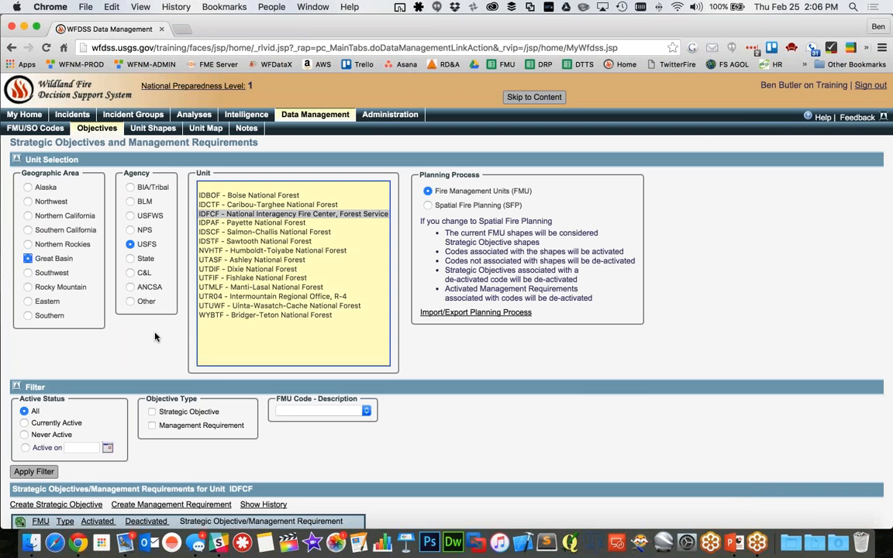
click(62, 287)
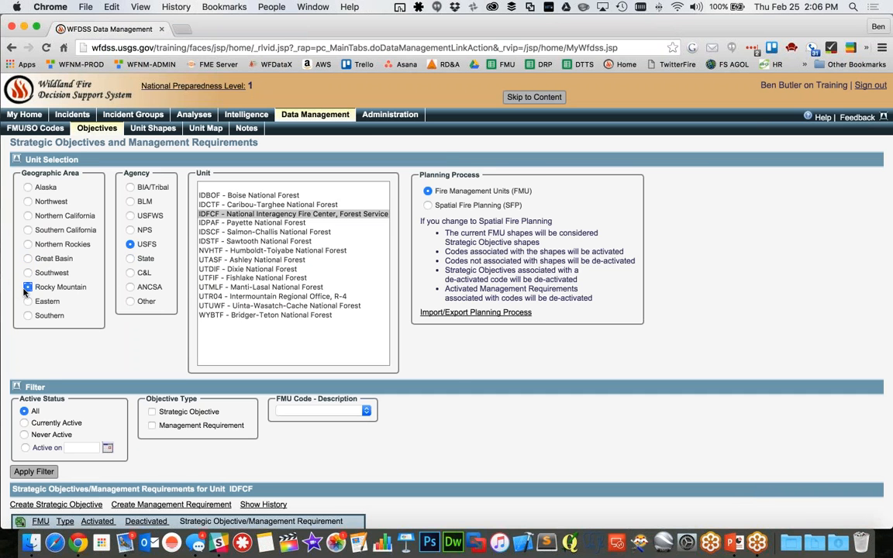
click(259, 269)
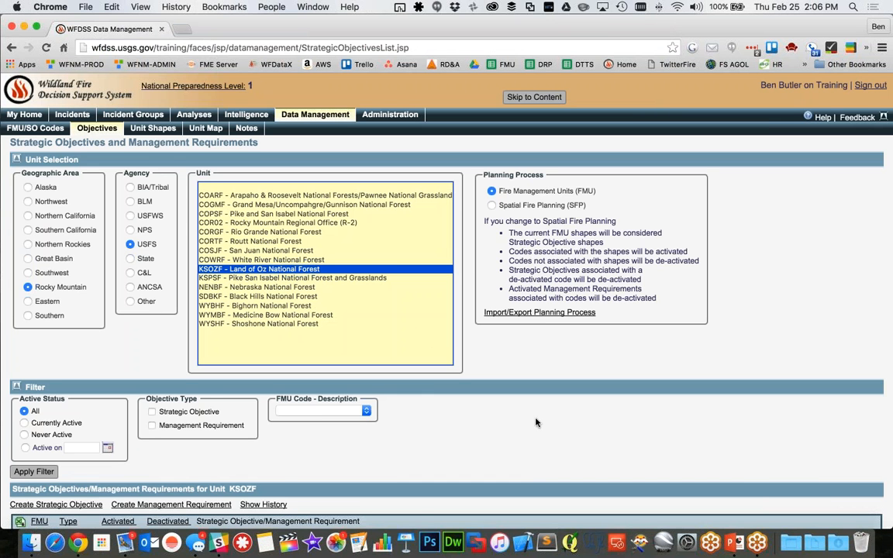
scroll(484, 379, down, 2)
scroll(538, 404, up, 2)
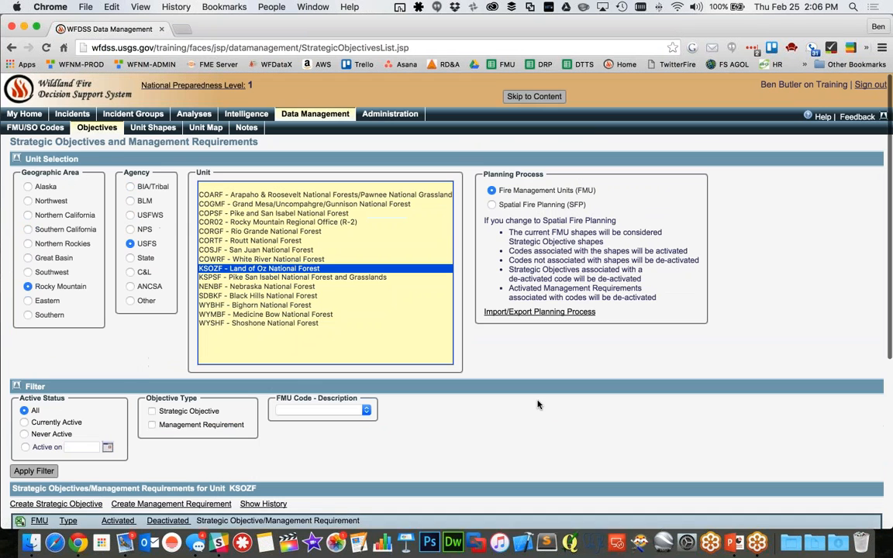
Filter KSOZF's strategic objectives and management requirements to Currently Active and collapse the Unit Selection section
click(25, 424)
click(29, 472)
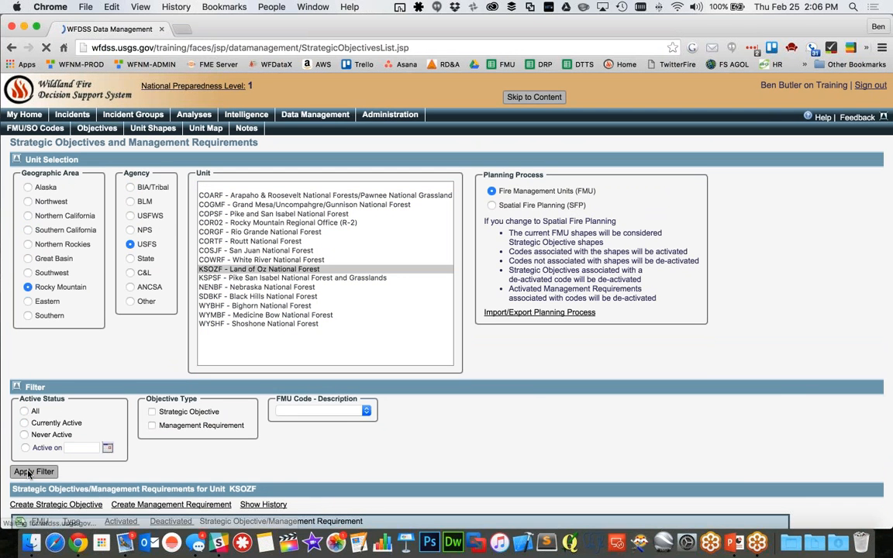
scroll(608, 380, down, 5)
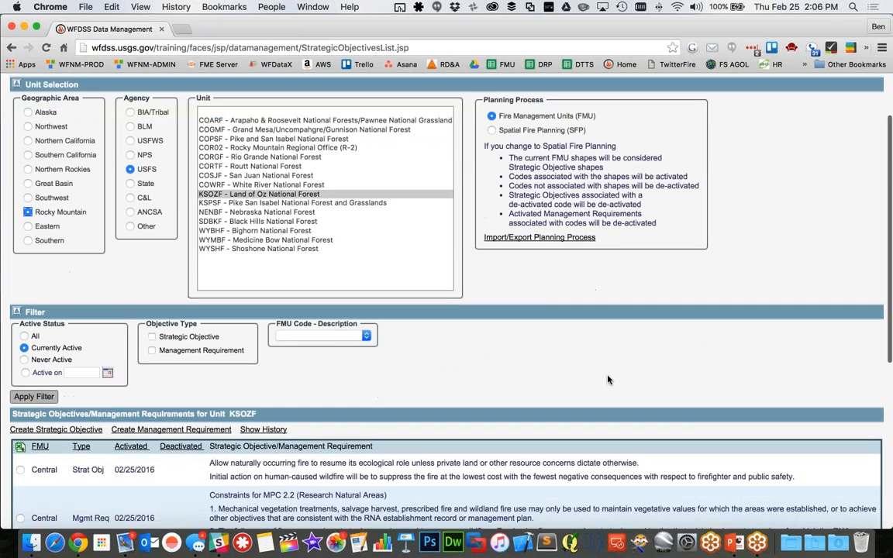
scroll(447, 310, down, 5)
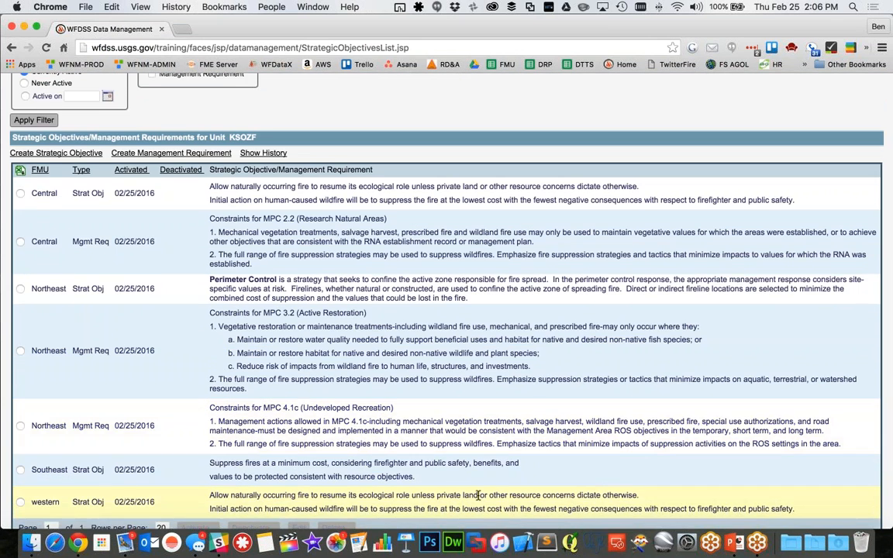
scroll(519, 390, up, 10)
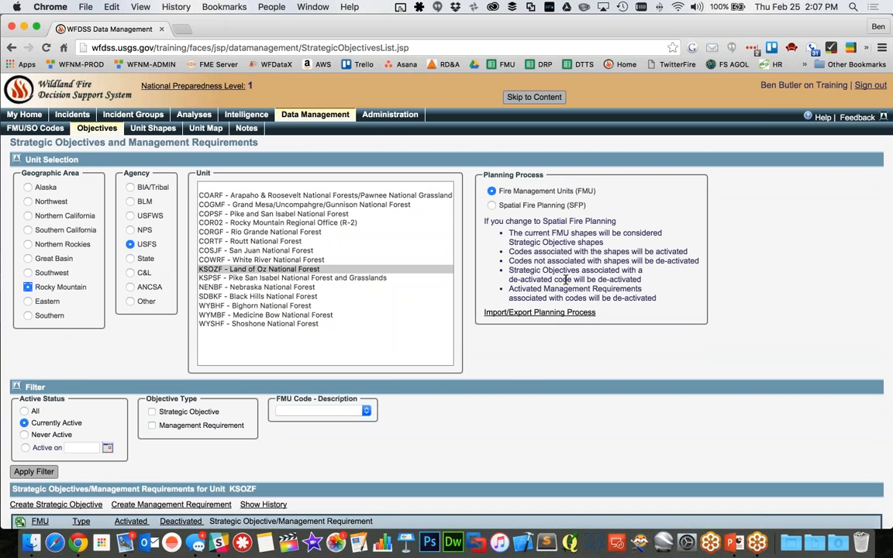
click(16, 160)
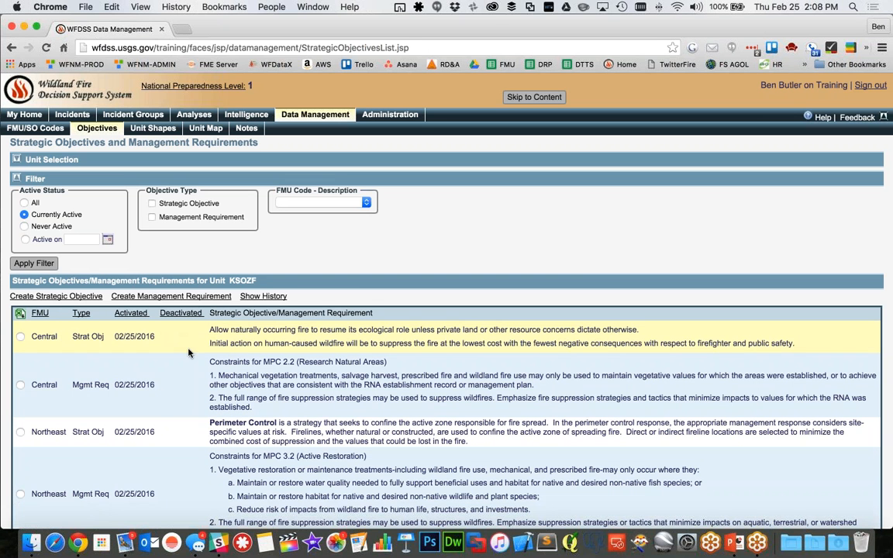
Filter the objectives list to the All status and examine the activated and deactivated entries
click(24, 203)
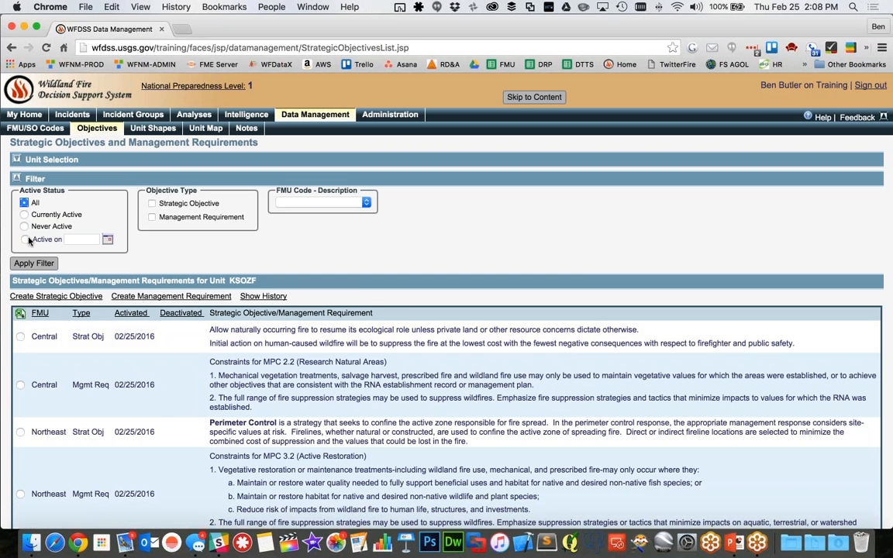
click(33, 263)
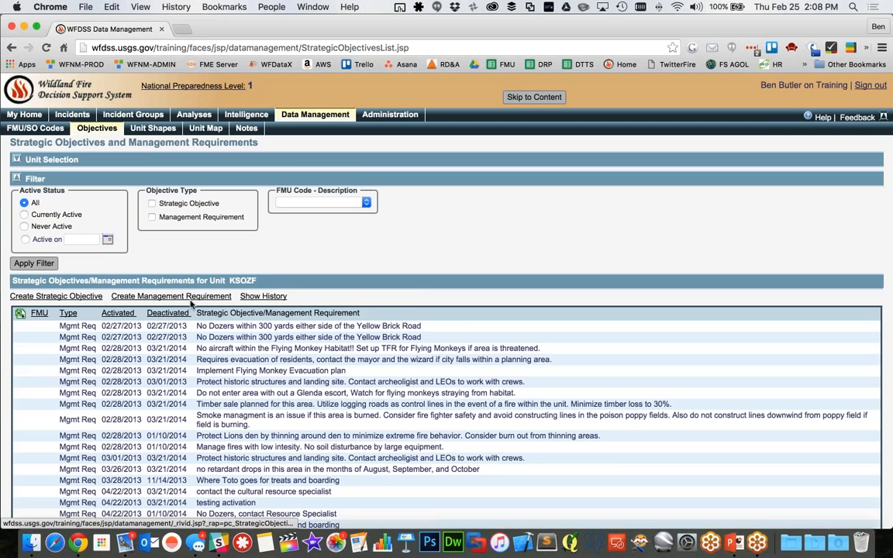
scroll(355, 369, down, 3)
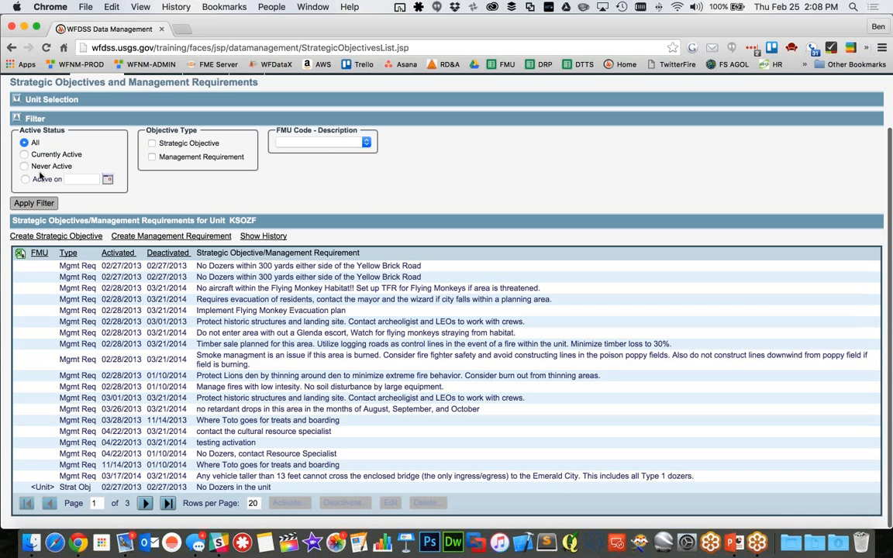
Restrict the objectives list to Currently Active entries again and review them
click(24, 154)
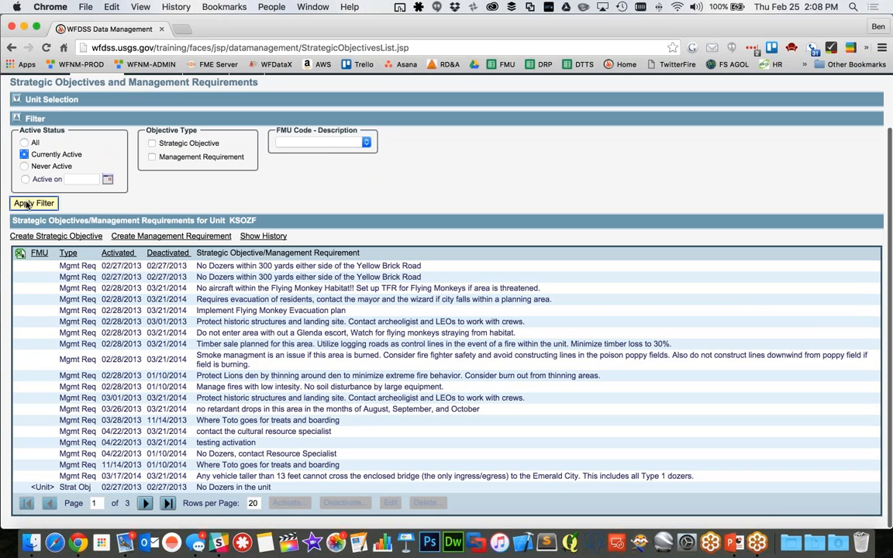
click(28, 204)
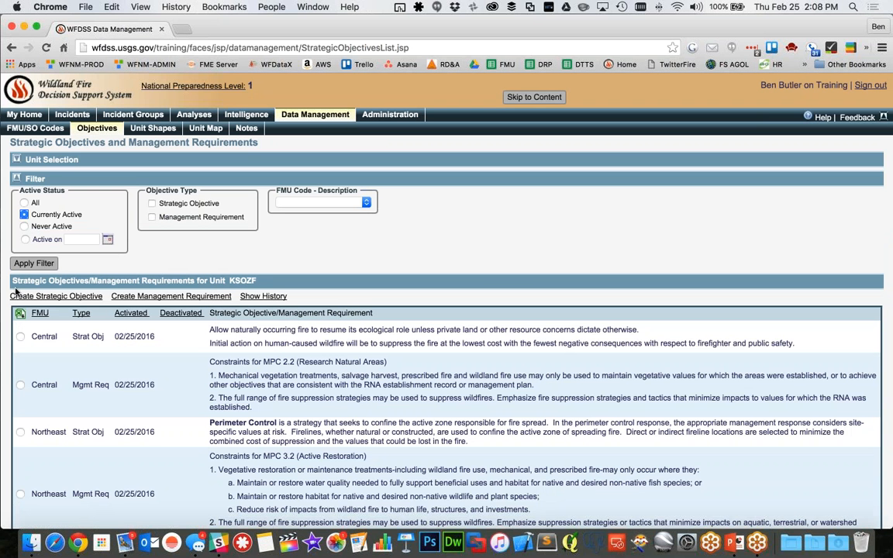
scroll(334, 341, down, 5)
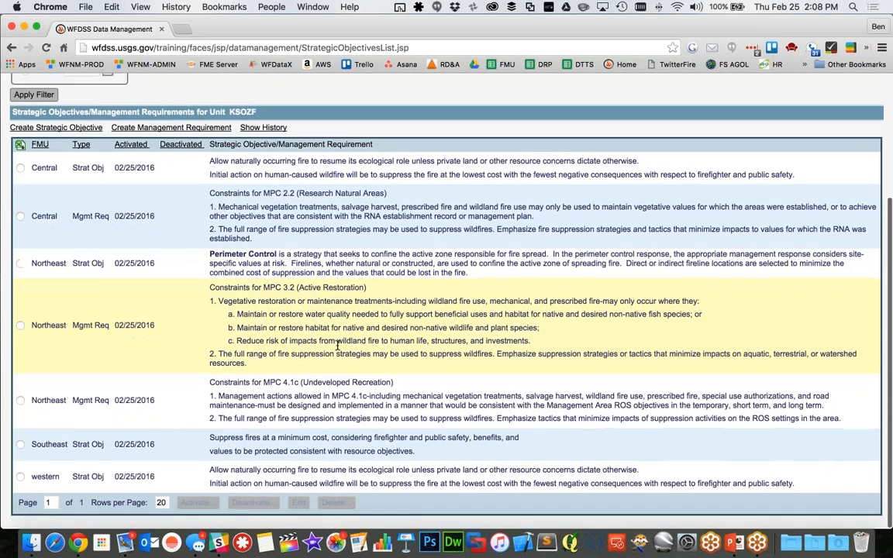
Check the available FMU code filter choices, leaving the filter blank, and briefly collapse and re-expand the Filter section
scroll(337, 346, up, 5)
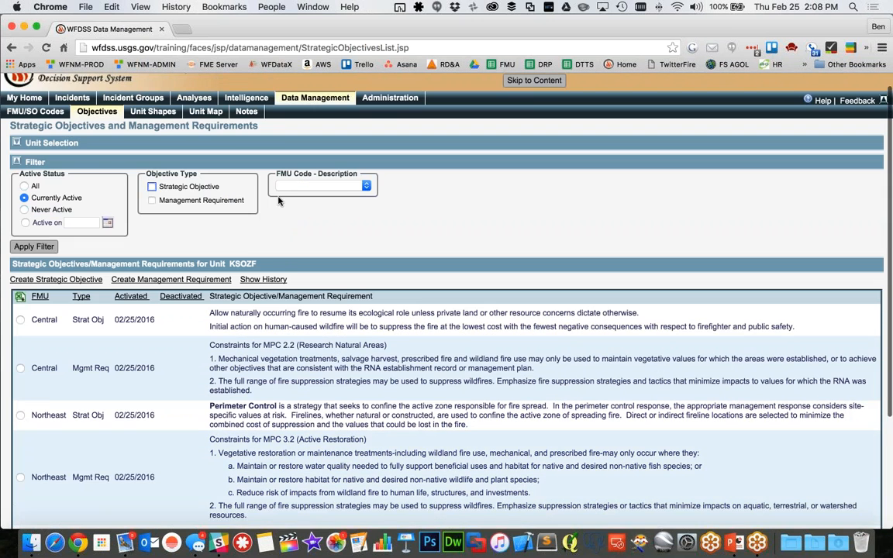
scroll(357, 183, down, 1)
click(379, 175)
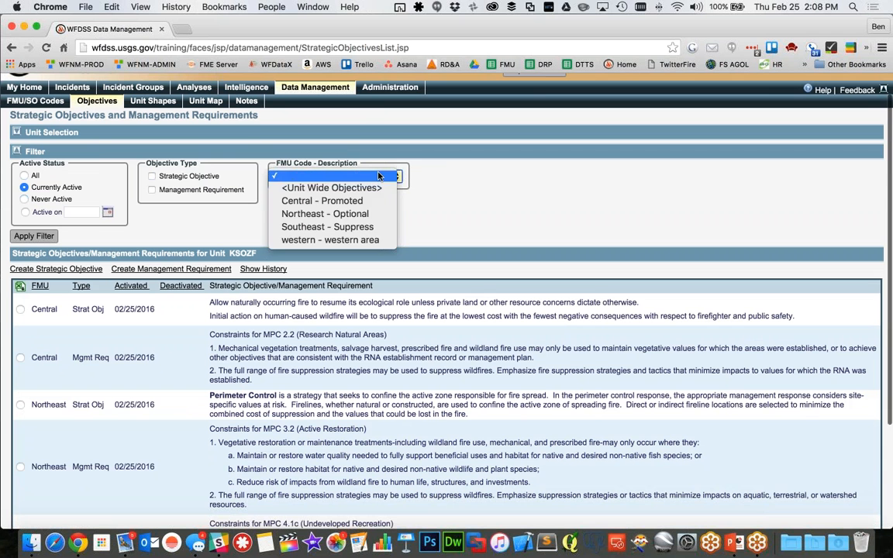
click(303, 180)
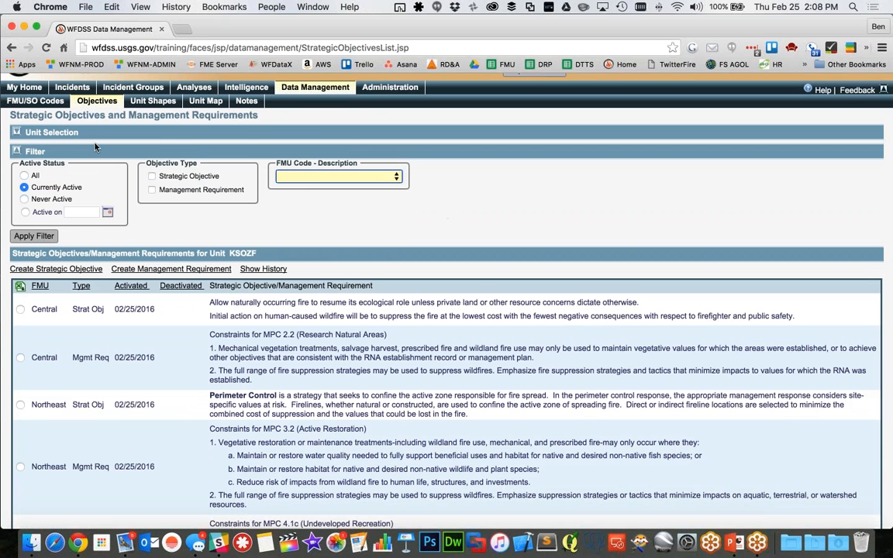
click(16, 153)
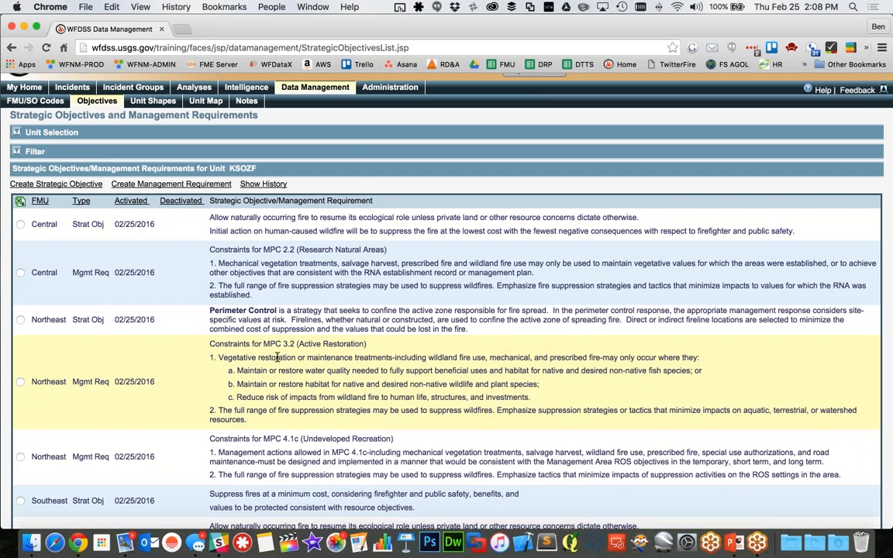
click(19, 148)
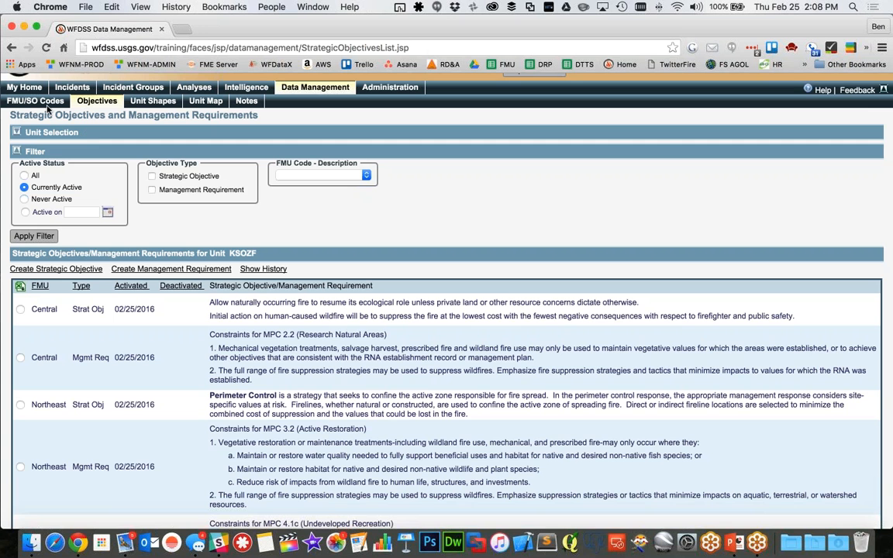
scroll(46, 109, up, 2)
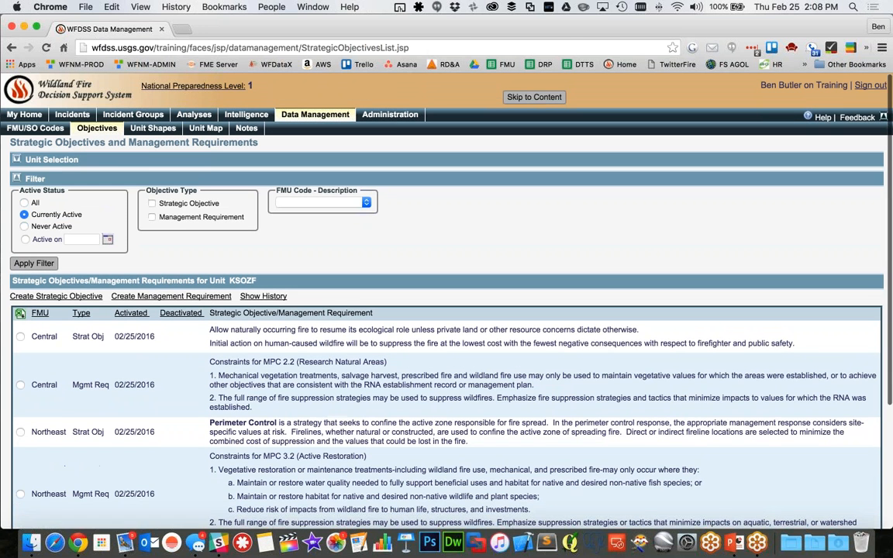
View the unit's FMU codes, return to its objectives and filter them to Currently Active
click(35, 128)
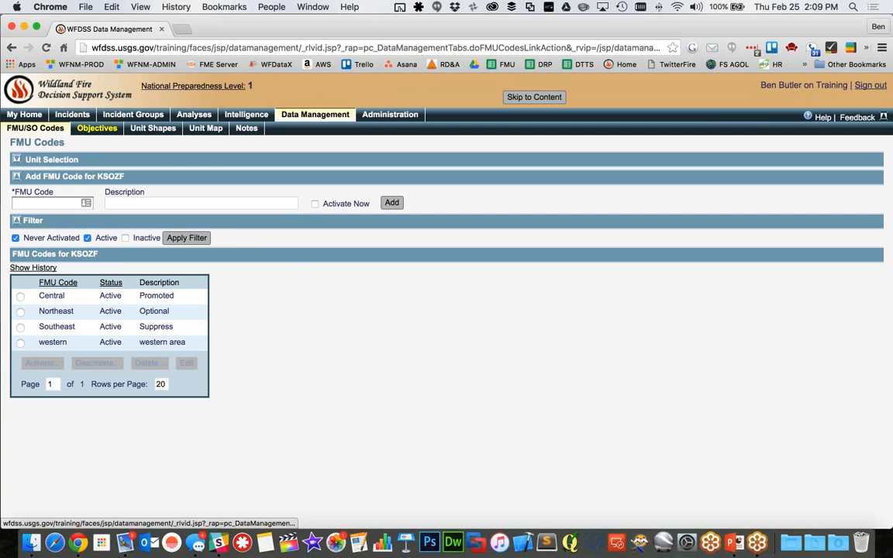
click(97, 128)
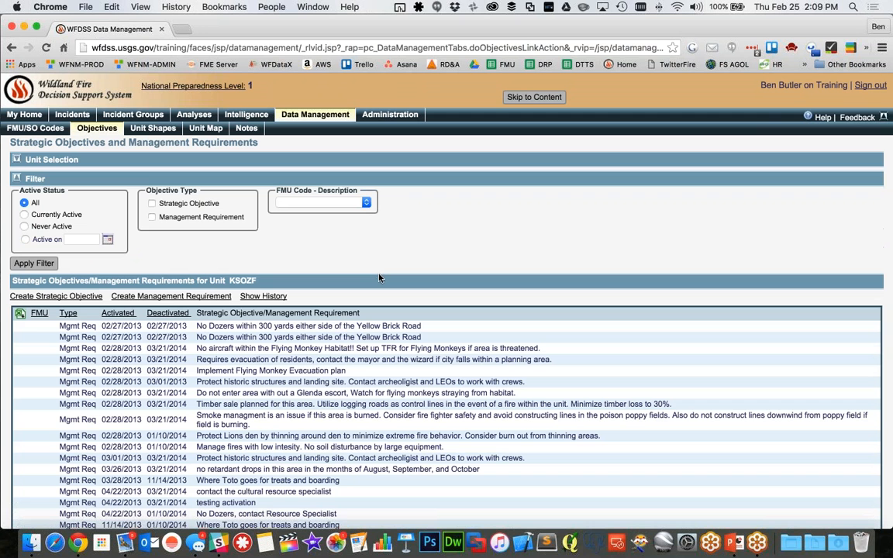
click(24, 214)
click(53, 266)
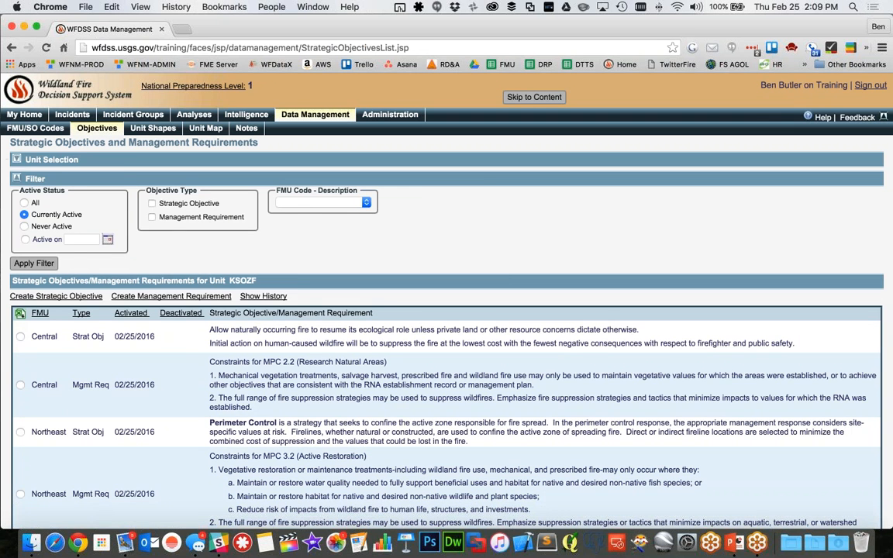
Expand the Unit Selection section and choose Spatial Fire Planning (SFP) as KSOZF's planning process
click(15, 159)
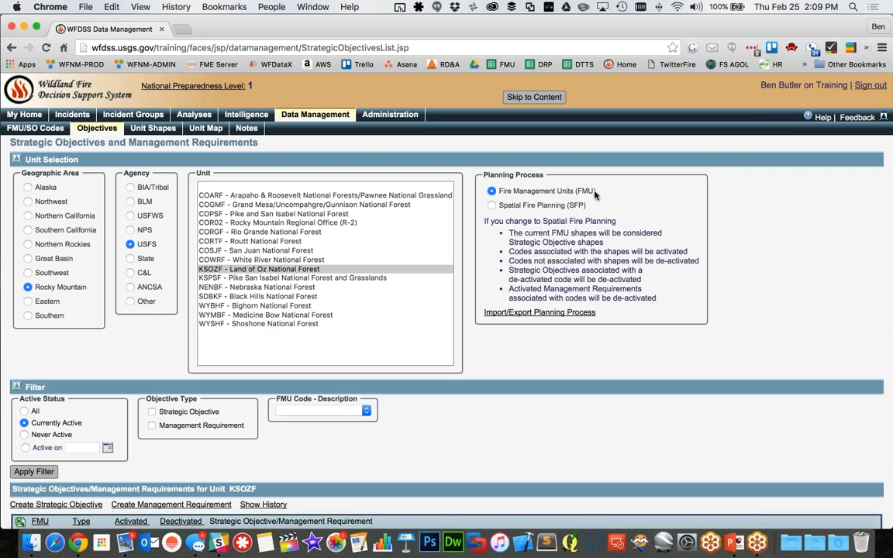
click(491, 206)
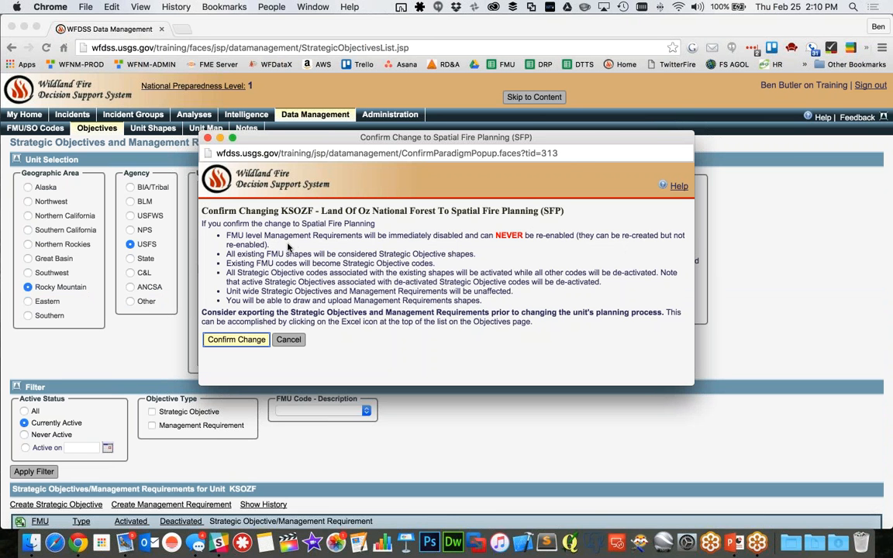
scroll(708, 419, down, 3)
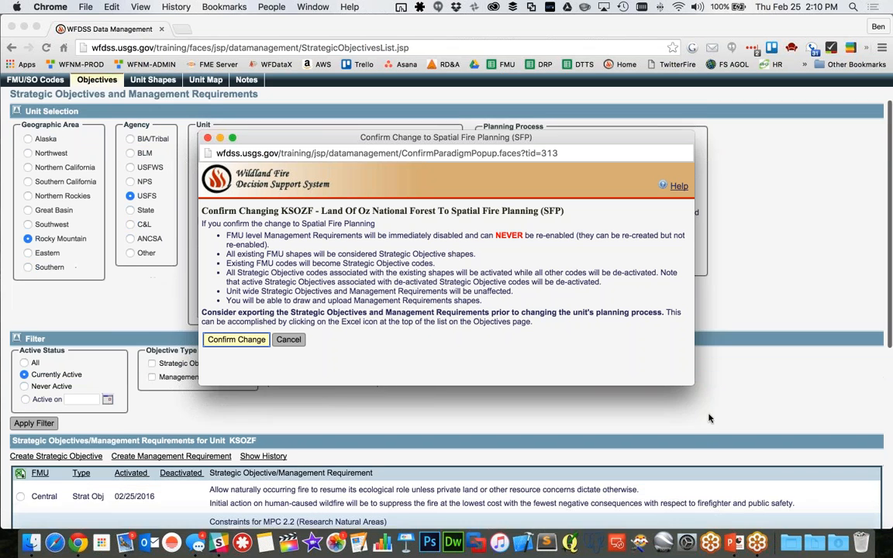
scroll(709, 419, down, 4)
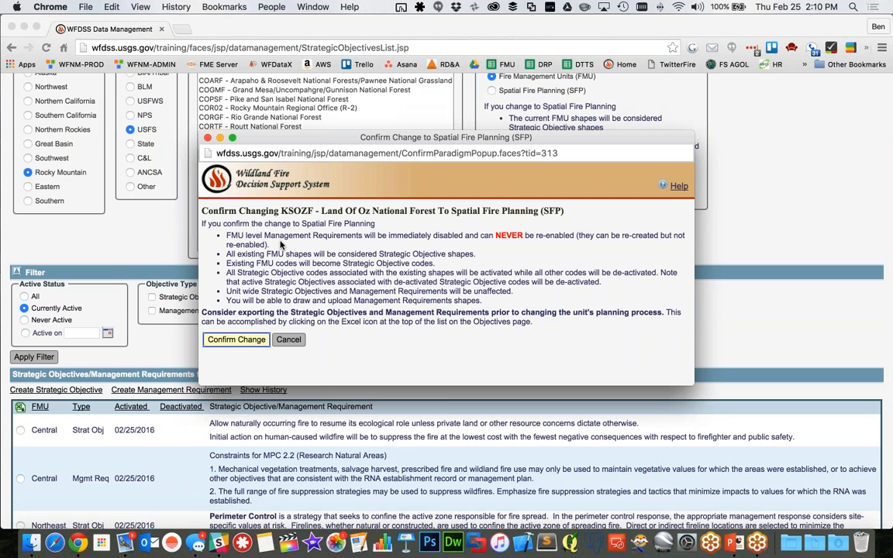
Read the confirmation notes on FMU-level Management Requirements, FMU shapes and FMU codes, highlighting each one, and cancel the planning process change
drag(282, 245, 225, 235)
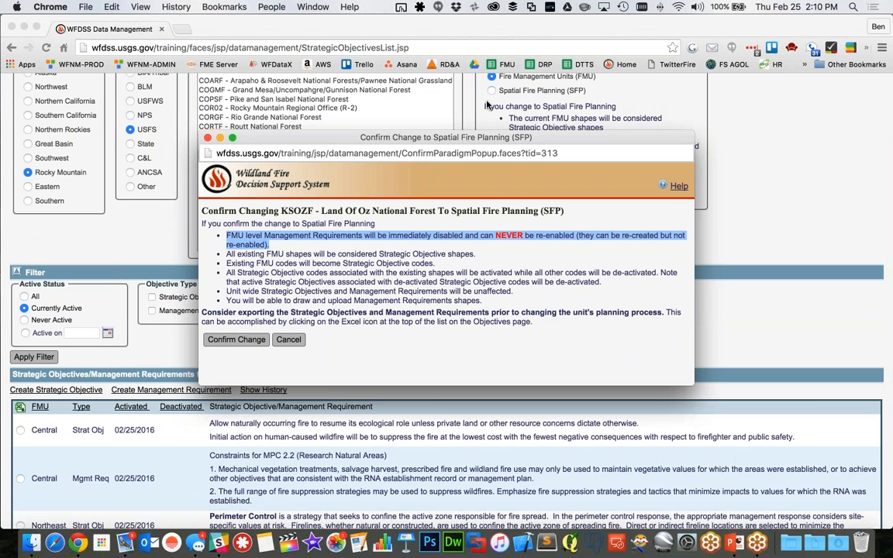
click(283, 250)
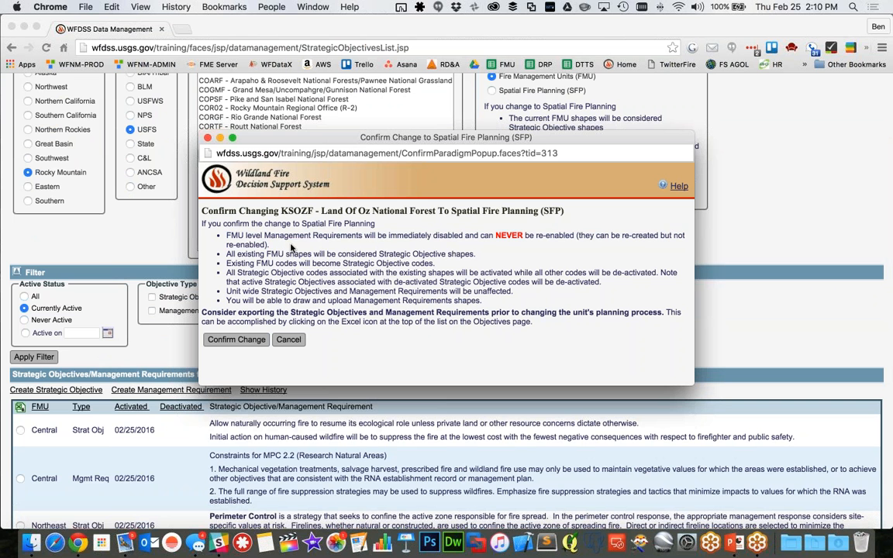
triple_click(386, 253)
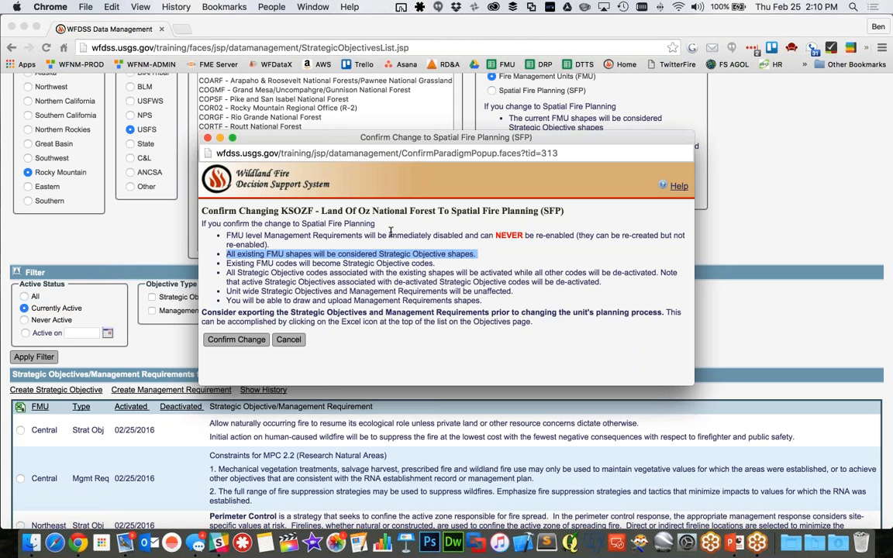
click(481, 256)
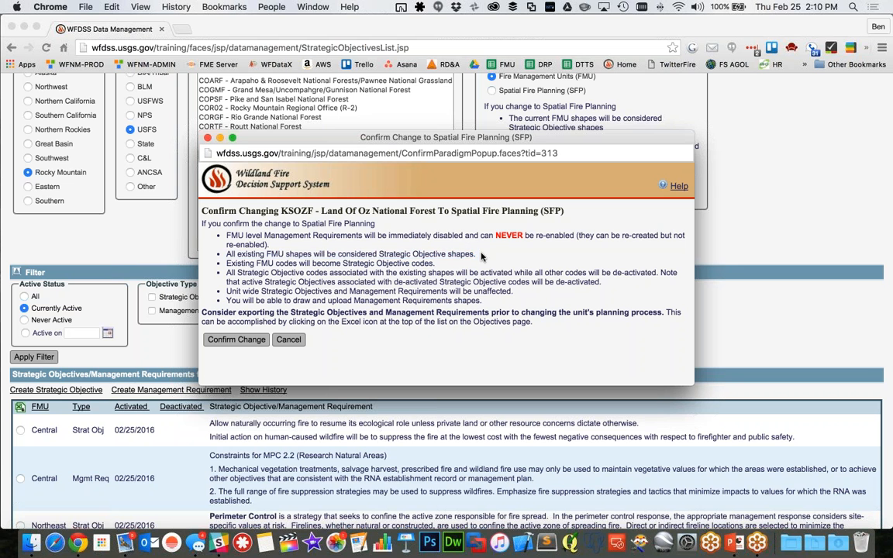
drag(481, 256, 226, 252)
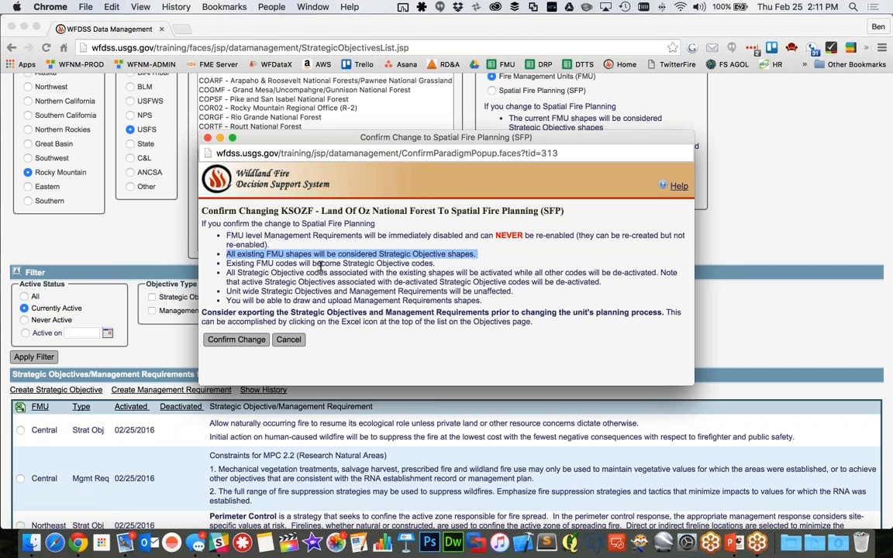
click(322, 264)
triple_click(323, 263)
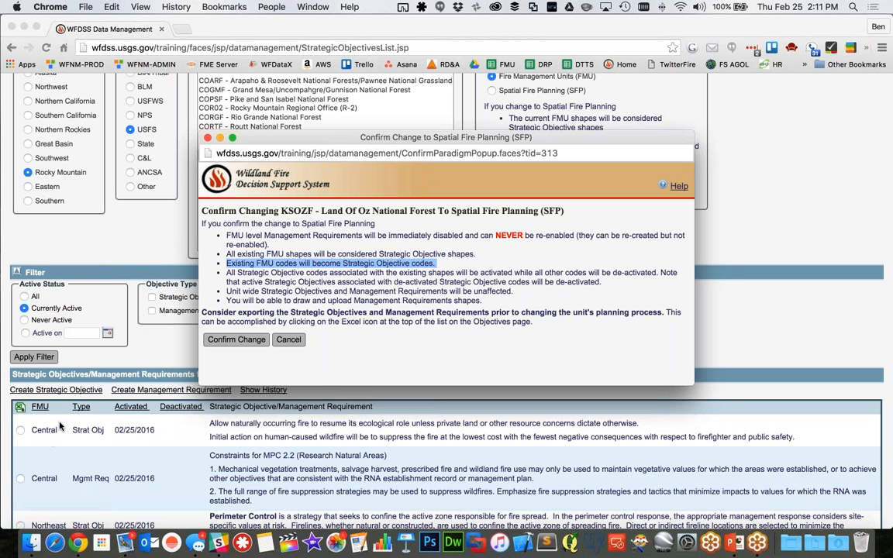
click(288, 340)
Look over the FMU codes for KSOZF again, then reopen its objectives list and restrict it to Currently Active
scroll(90, 269, up, 5)
click(35, 128)
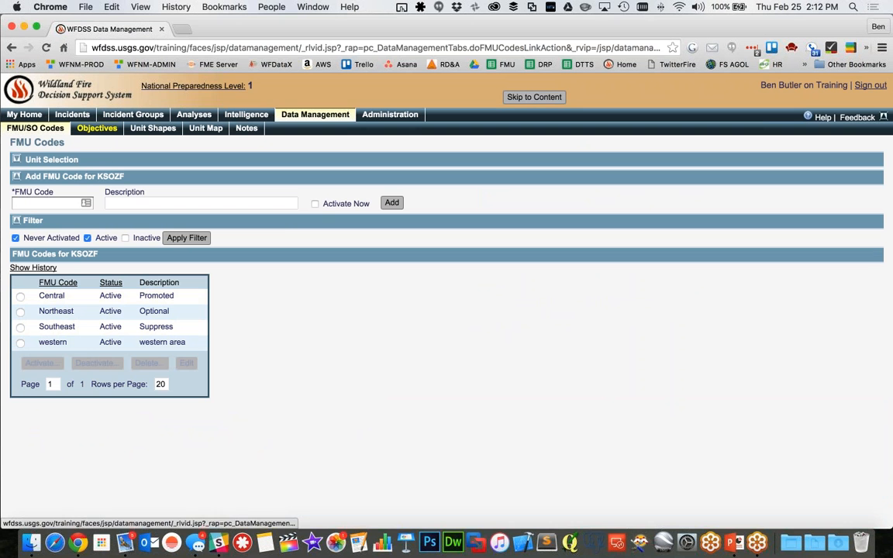
click(97, 128)
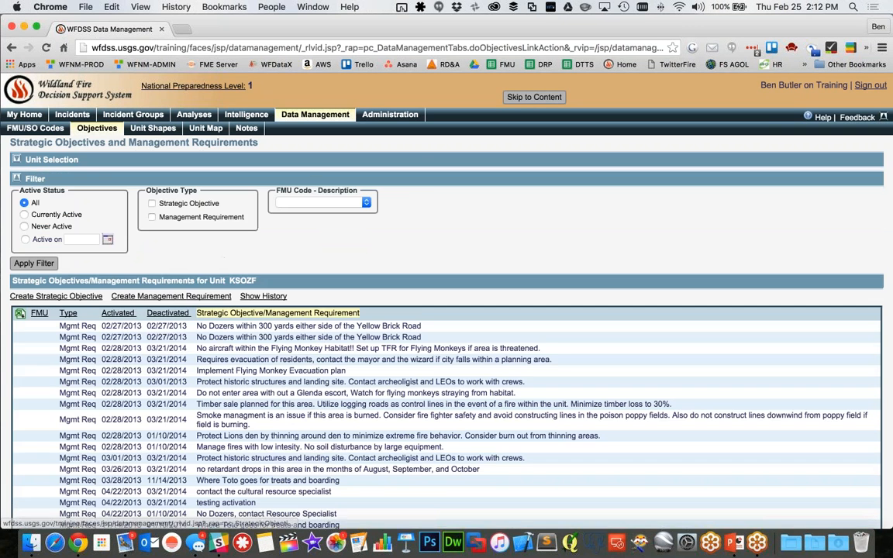
click(24, 215)
click(31, 264)
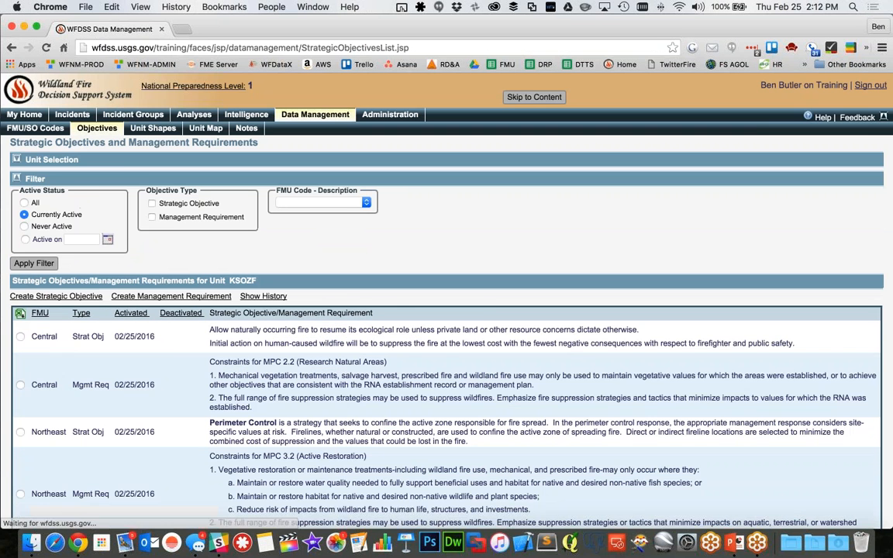
Reopen the Spatial Fire Planning change confirmation, highlight the note on Strategic Objective code activation and de-activation, and cancel the change
click(17, 159)
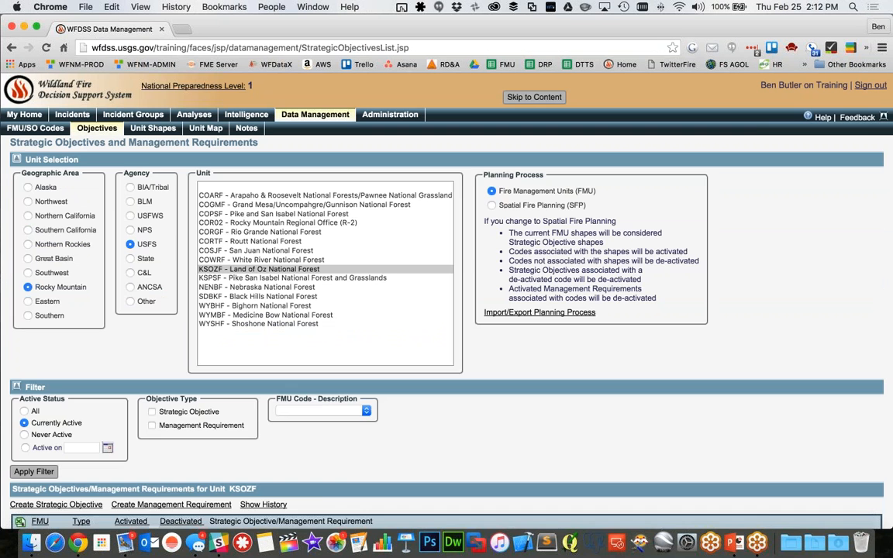
click(491, 204)
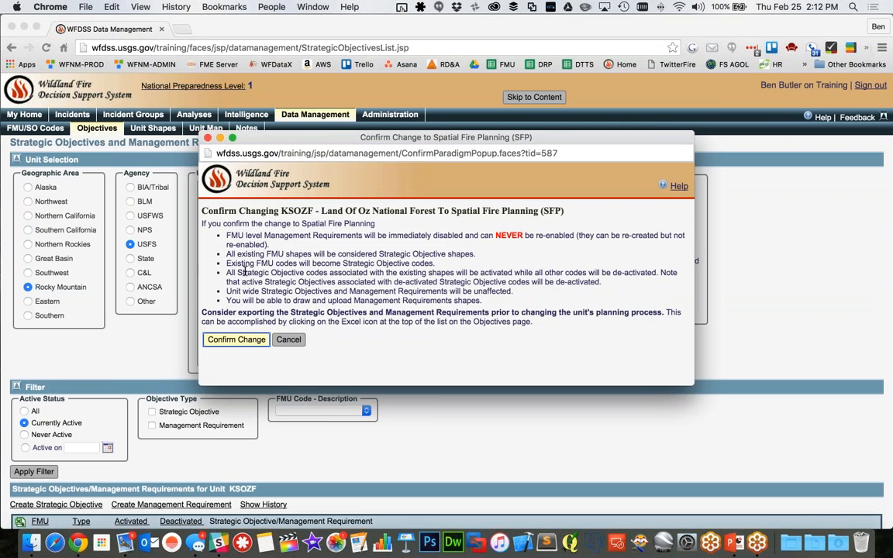
drag(238, 273, 668, 279)
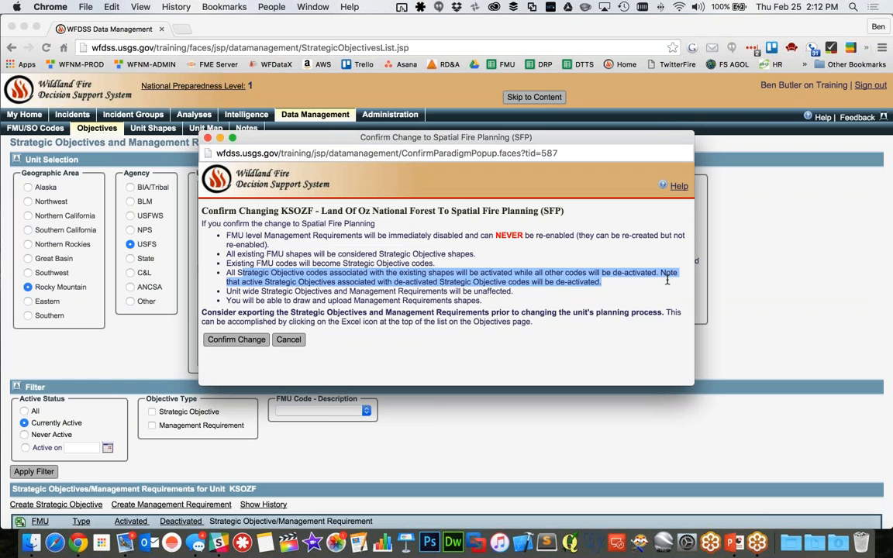
click(625, 284)
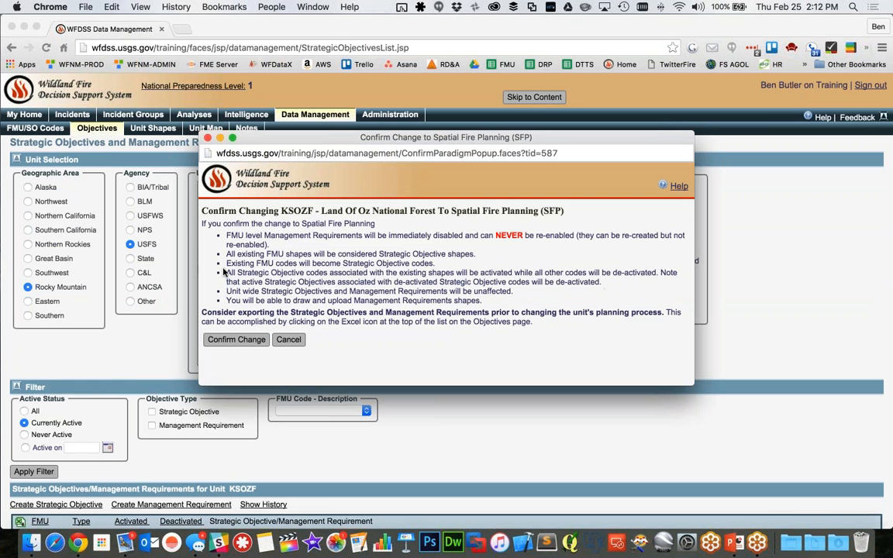
drag(225, 273, 617, 284)
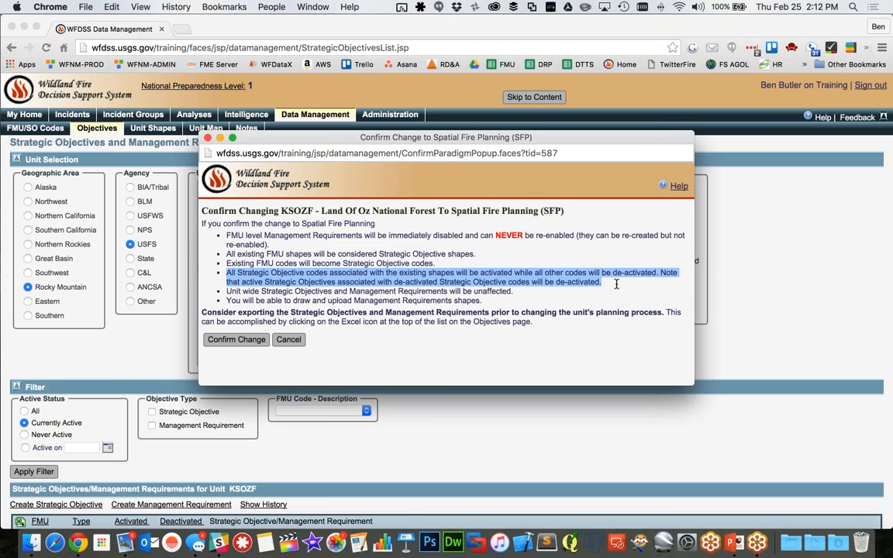
click(617, 285)
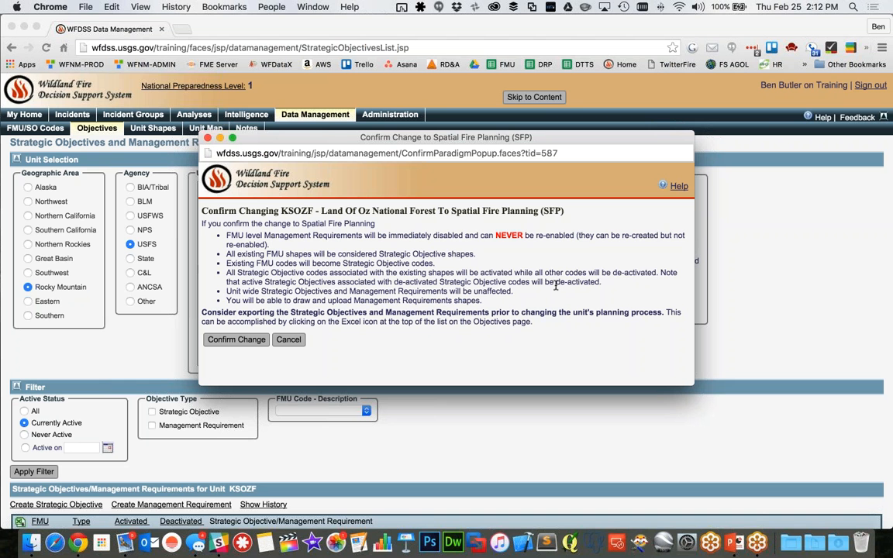
click(288, 341)
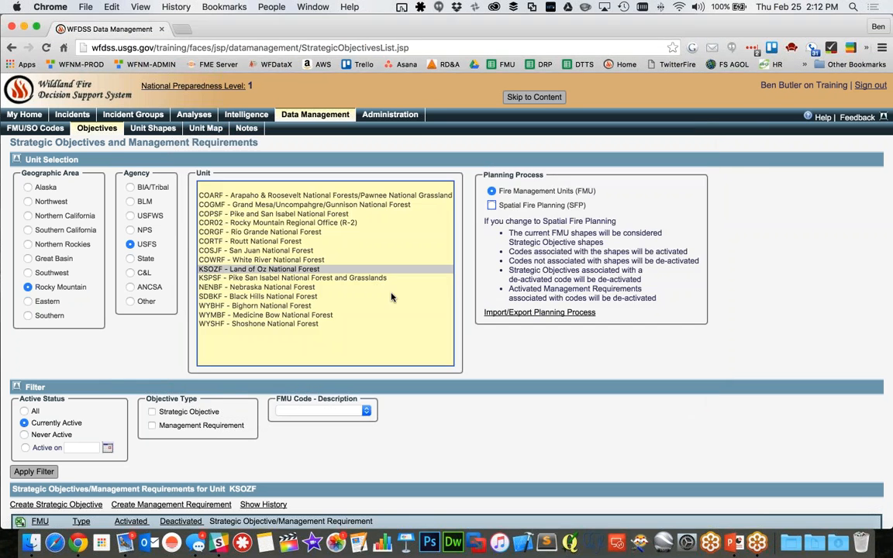
Select the western code in the FMU codes list, and filter the unit's objectives by the FMU code "western - western area"
click(35, 128)
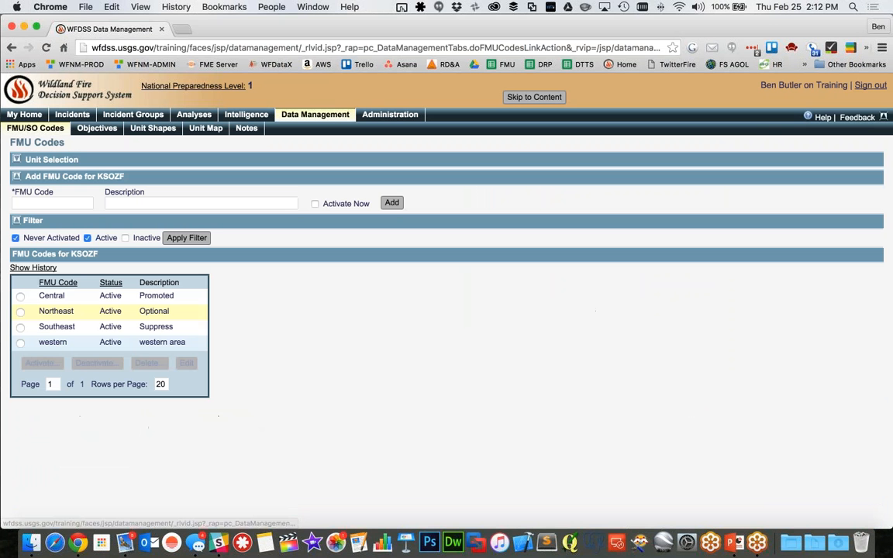
click(21, 343)
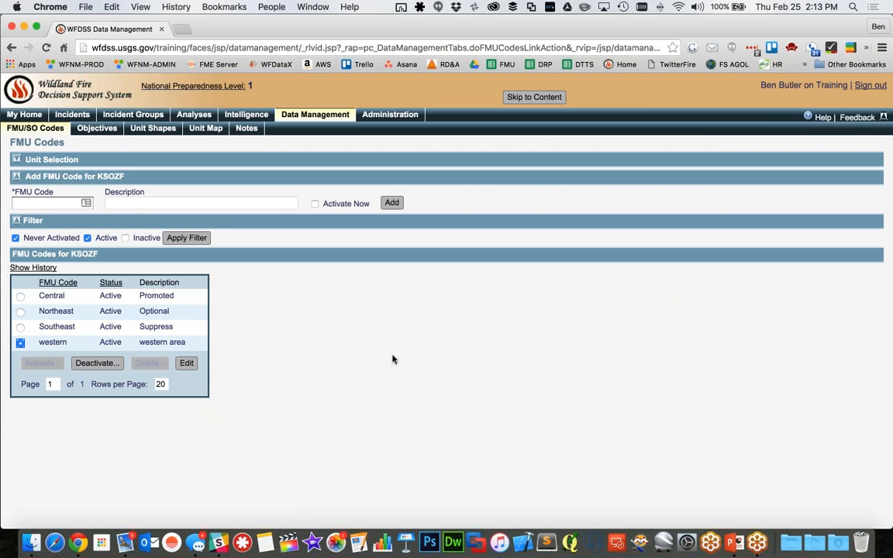
click(97, 128)
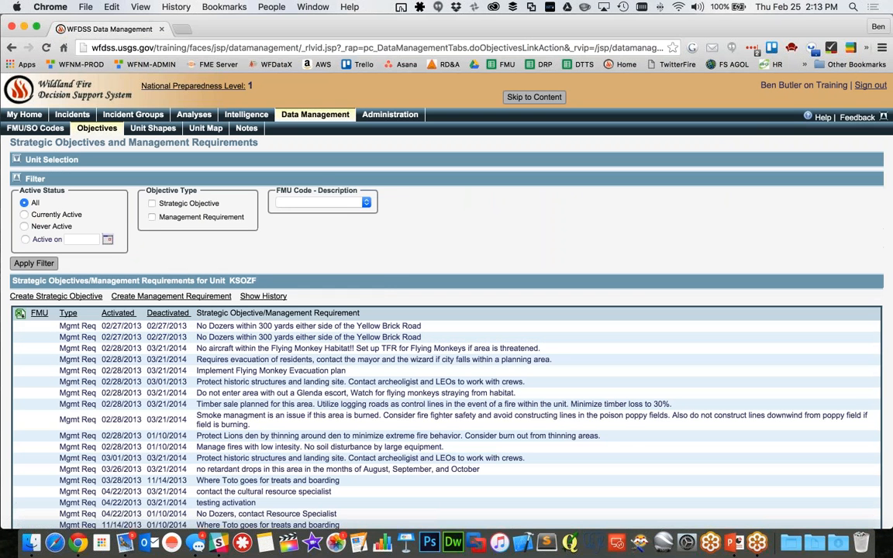
click(356, 204)
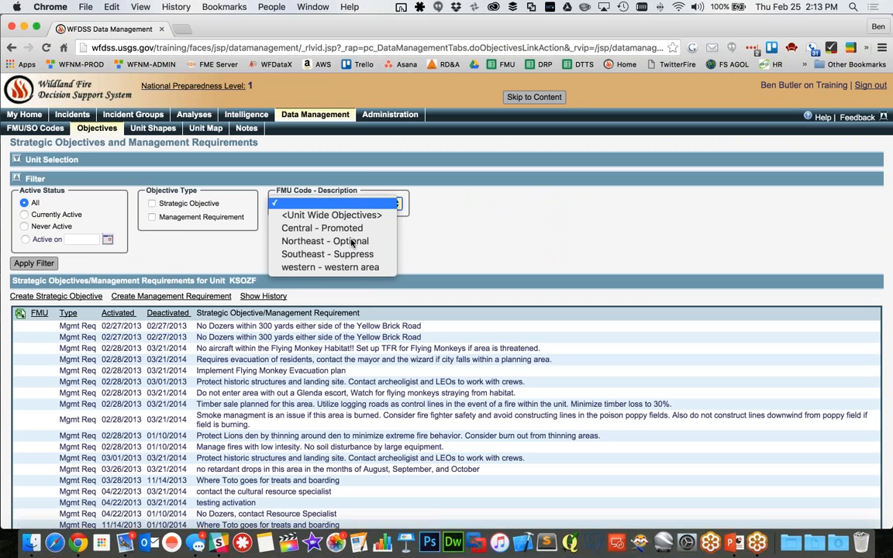
click(318, 242)
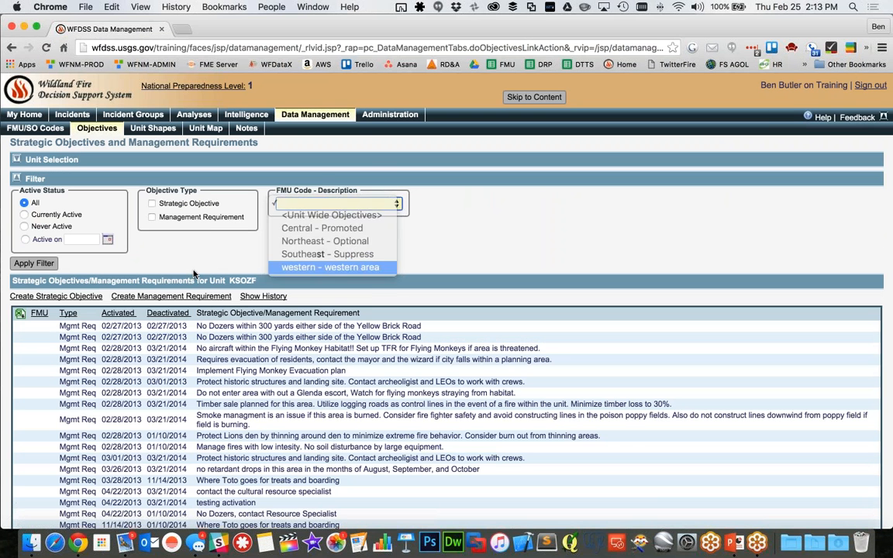
click(34, 264)
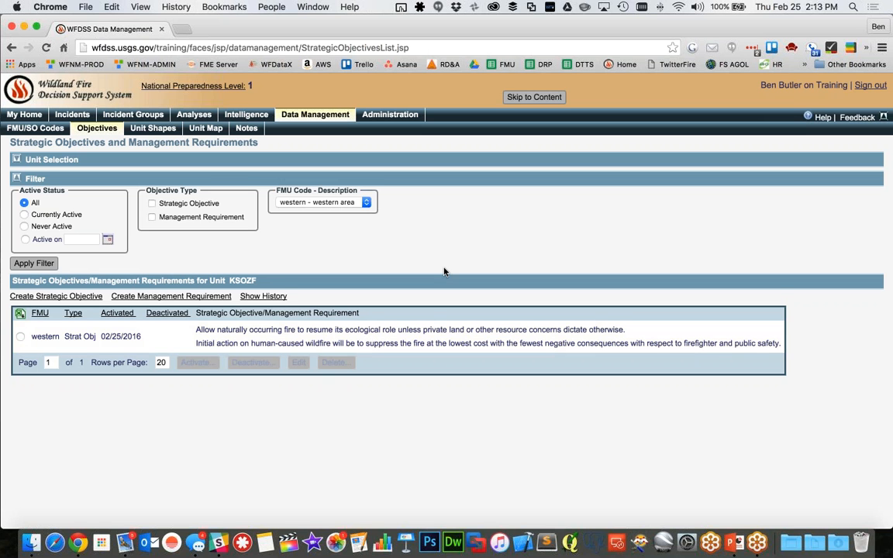
Reopen the SFP change confirmation, highlight the notes on unit-wide objectives and Management Requirements shapes, and cancel it
click(16, 161)
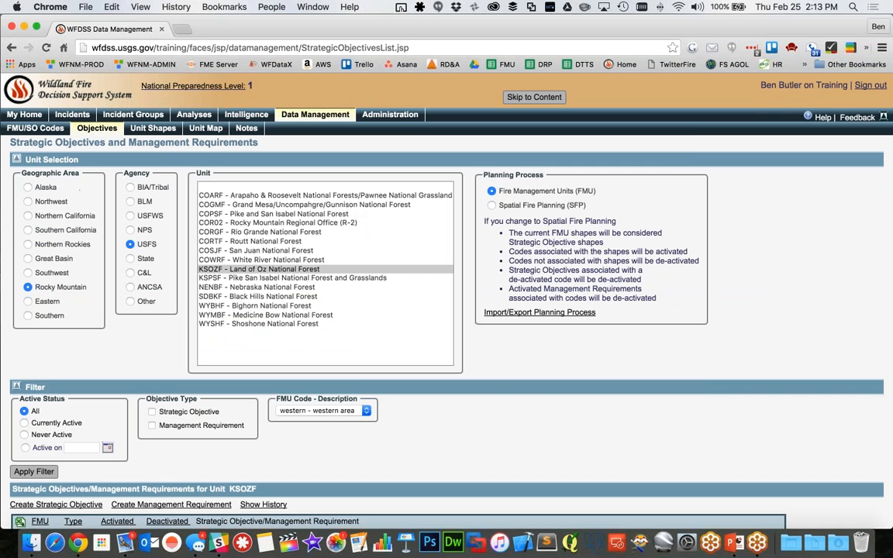
click(493, 207)
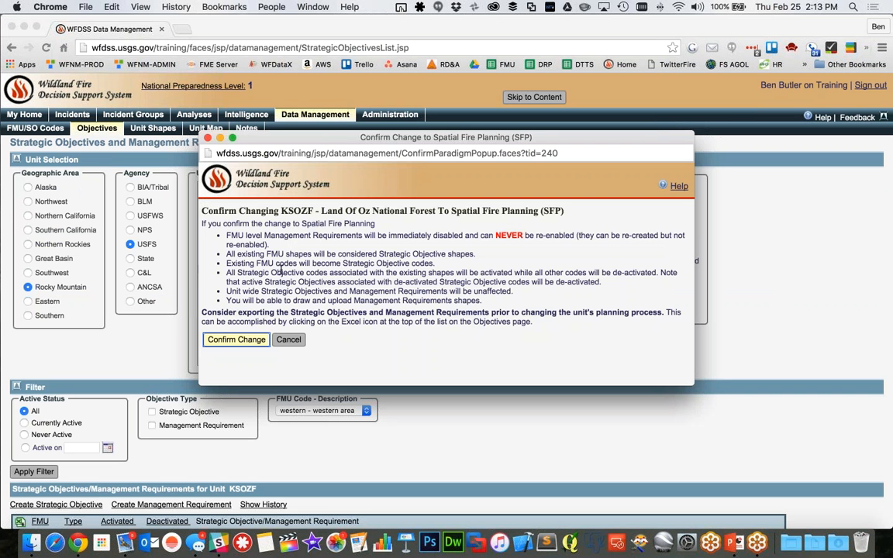
drag(242, 291, 513, 293)
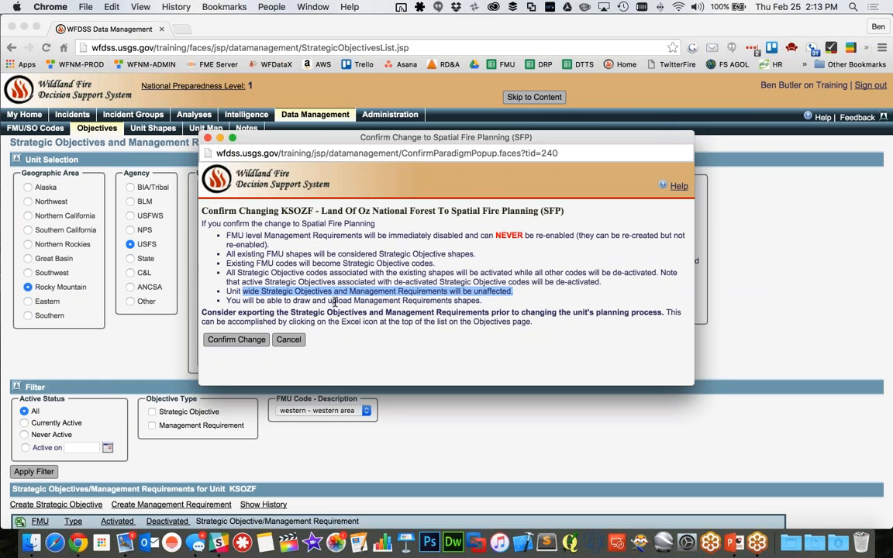
triple_click(335, 302)
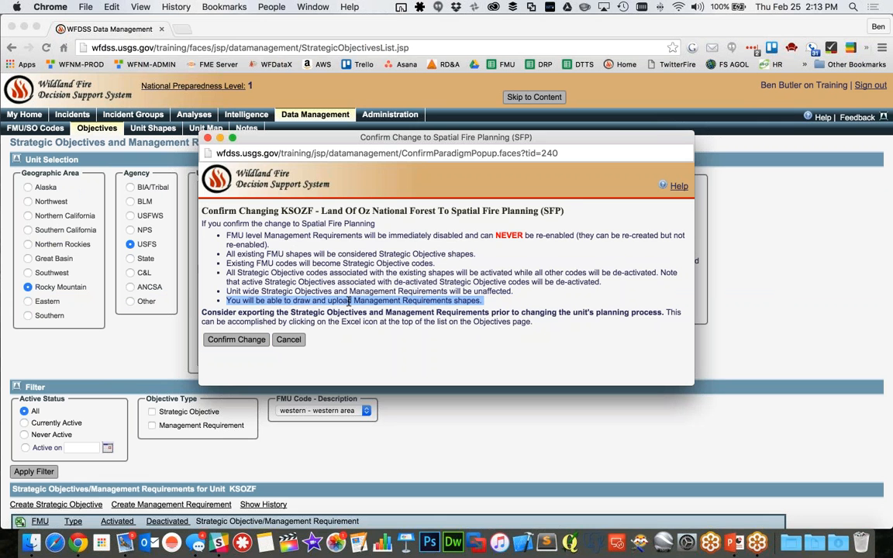
click(289, 340)
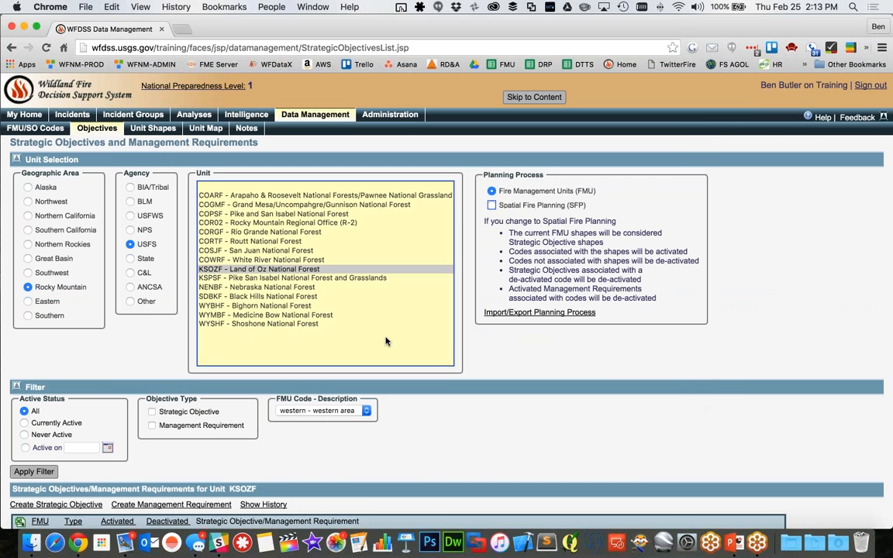
Change KSOZF's planning process to Spatial Fire Planning (SFP), confirm the change, and glance through the refreshed objectives list
click(493, 206)
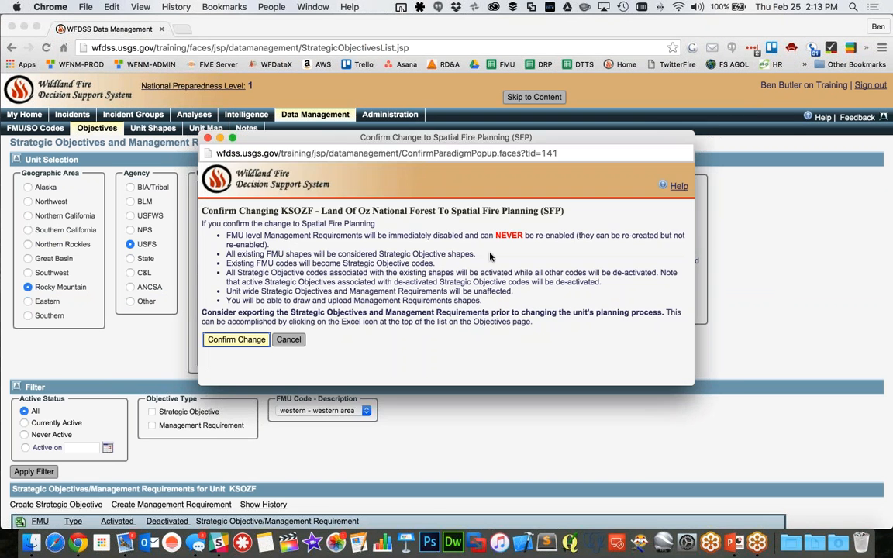
click(236, 339)
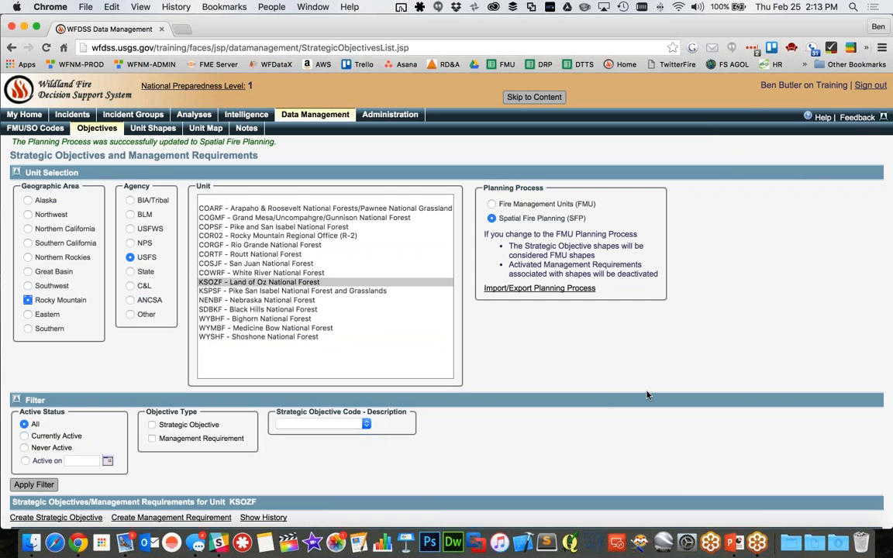
scroll(634, 415, down, 3)
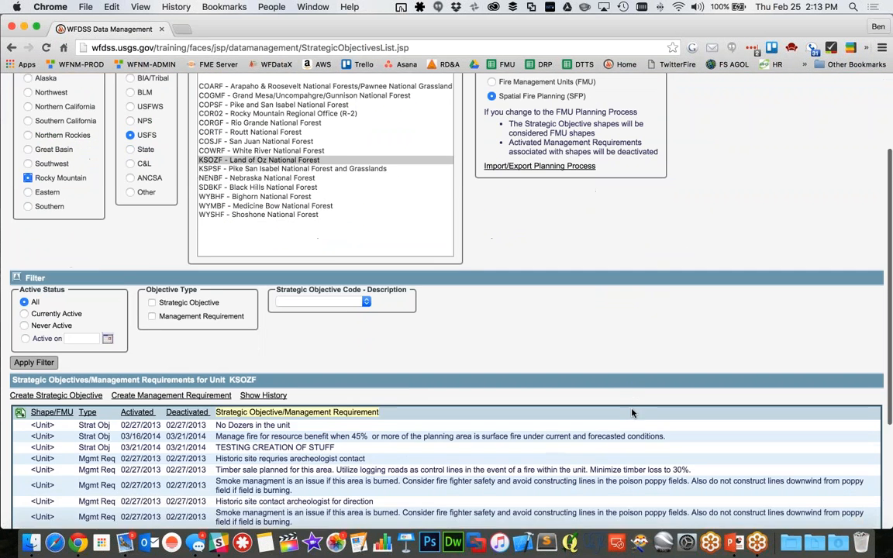
scroll(606, 290, up, 3)
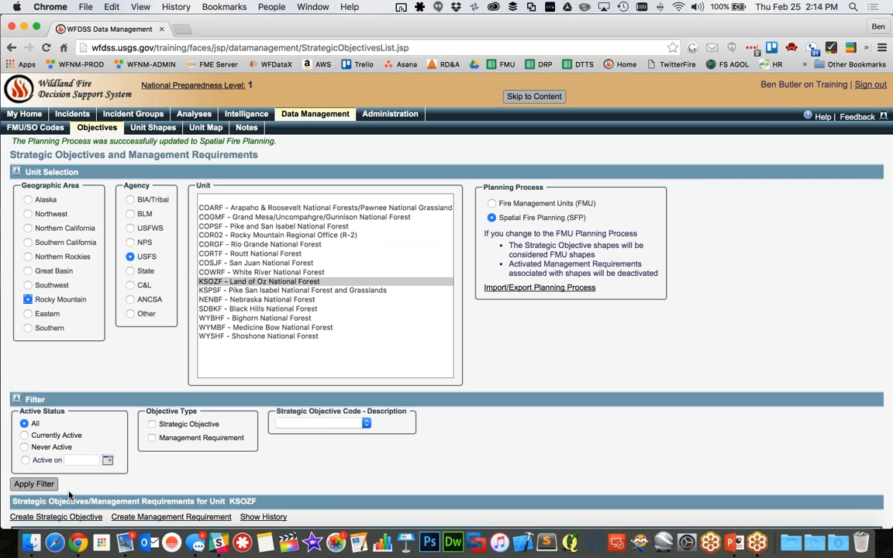
Filter the converted unit's Strategic Objectives and Management Requirements to Currently Active and view the listed entries
click(24, 435)
click(33, 484)
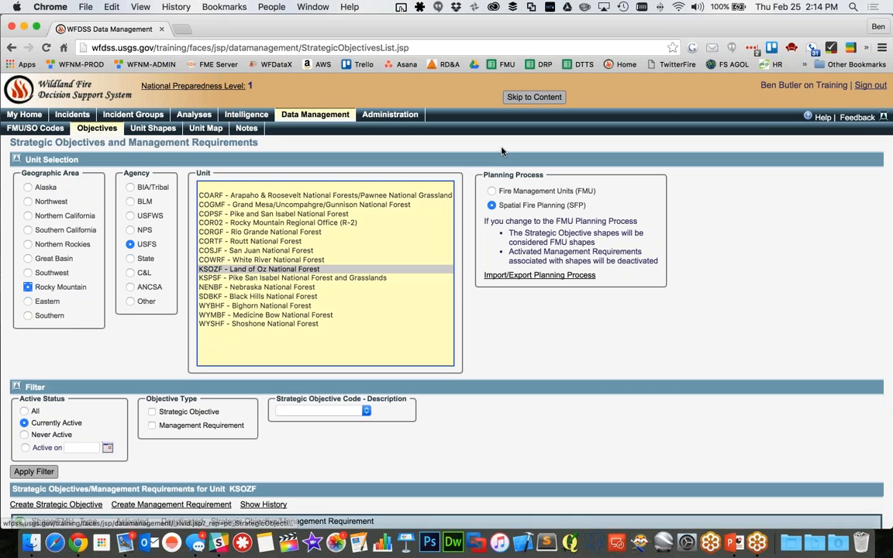
scroll(555, 226, down, 5)
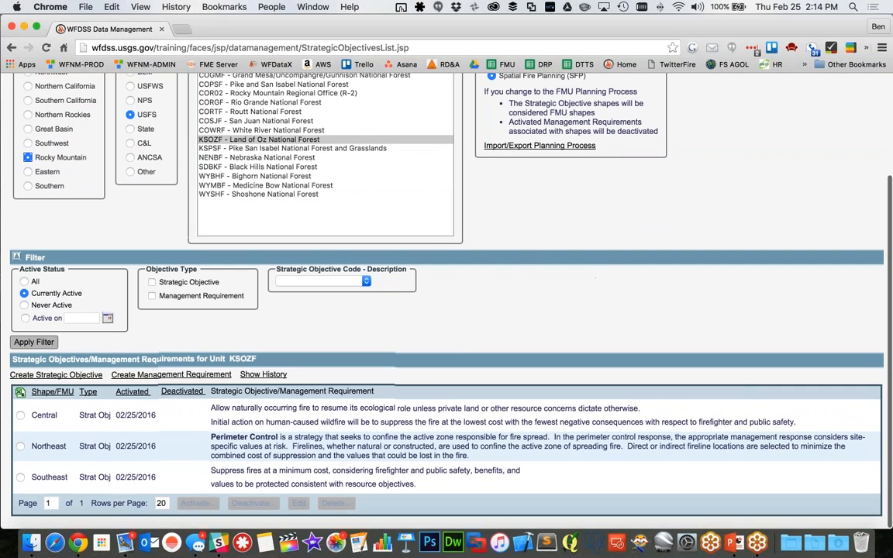
Narrow the browser window and open before.jpg from the desktop in Preview above the current objectives list
drag(890, 338, 619, 338)
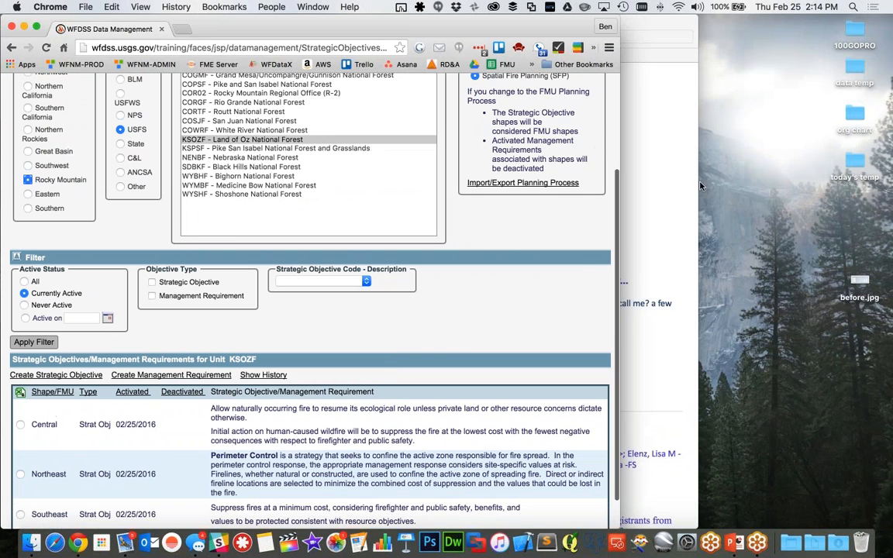
double_click(859, 283)
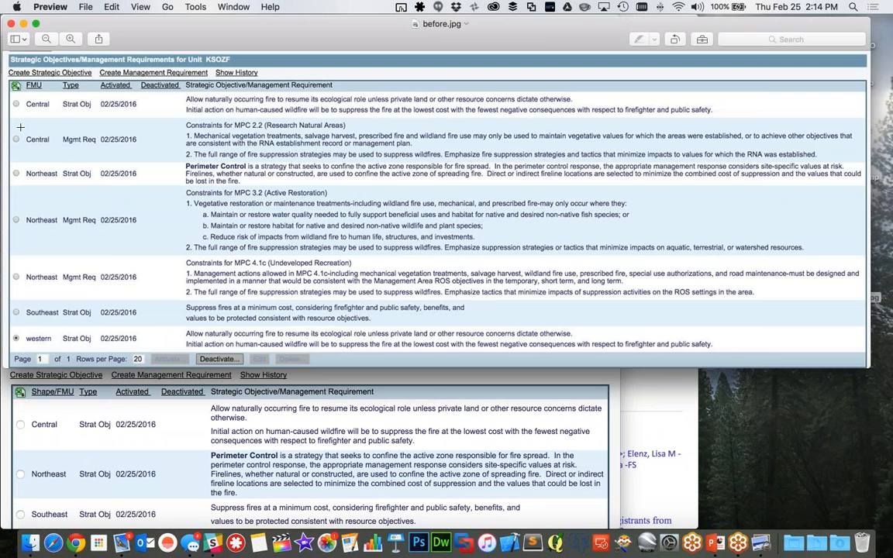
mouse_move(2, 126)
mouse_down()
mouse_move(333, 126)
mouse_move(2, 129)
mouse_up()
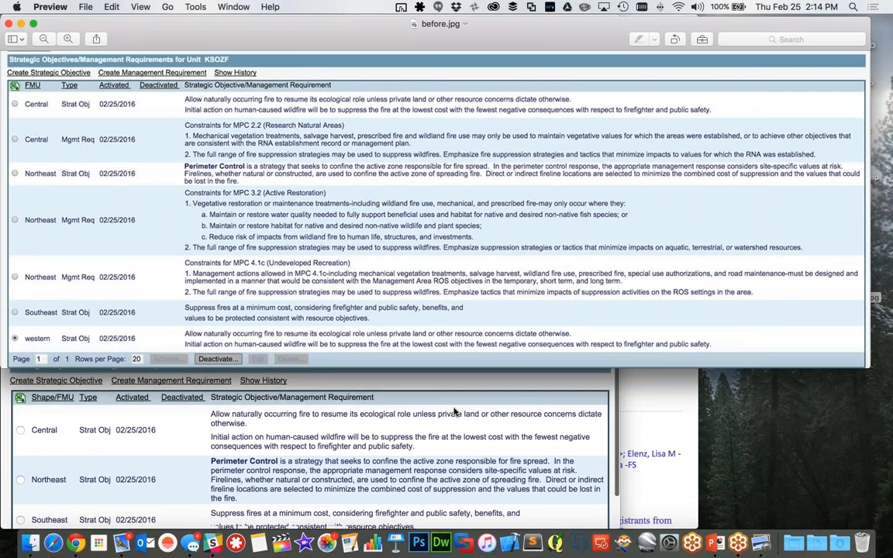
scroll(454, 412, down, 3)
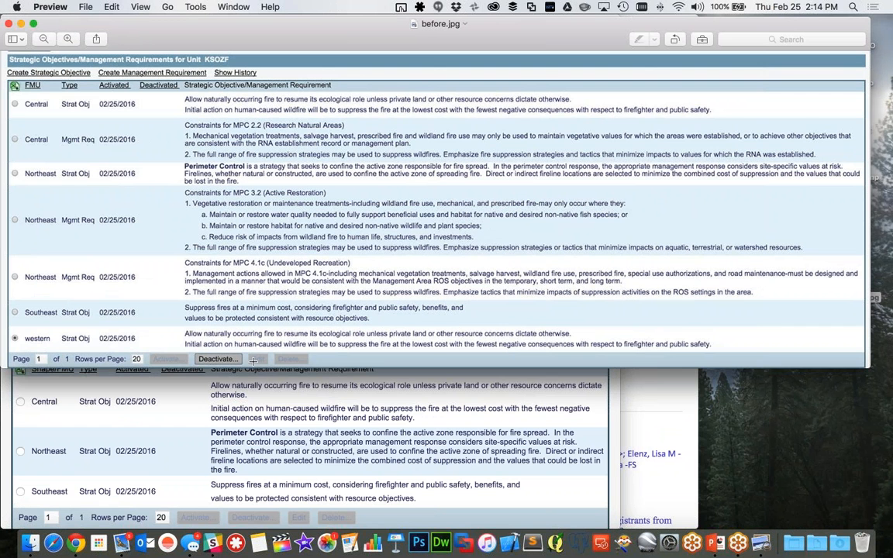
drag(266, 370, 266, 419)
Show the markup tools for before.jpg, add a red rectangle, and resize it to enclose the whole objectives table
click(702, 40)
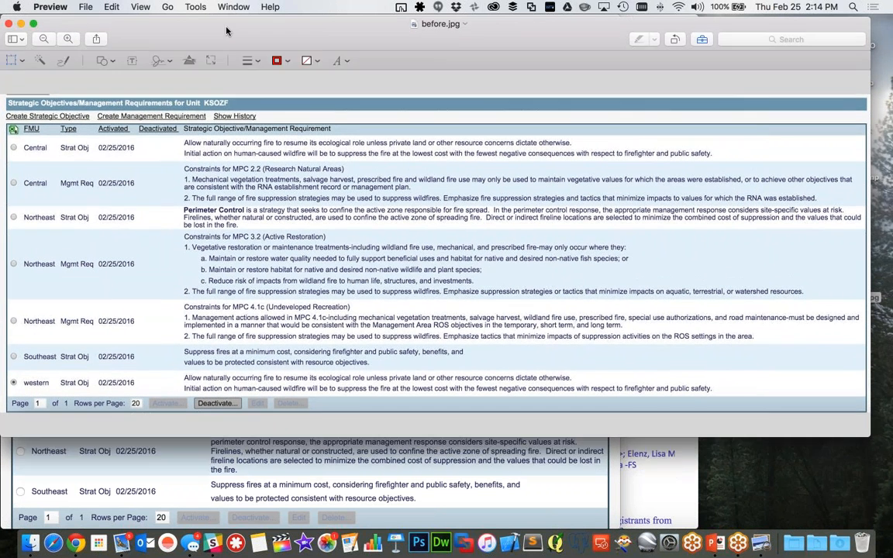
click(101, 62)
click(88, 100)
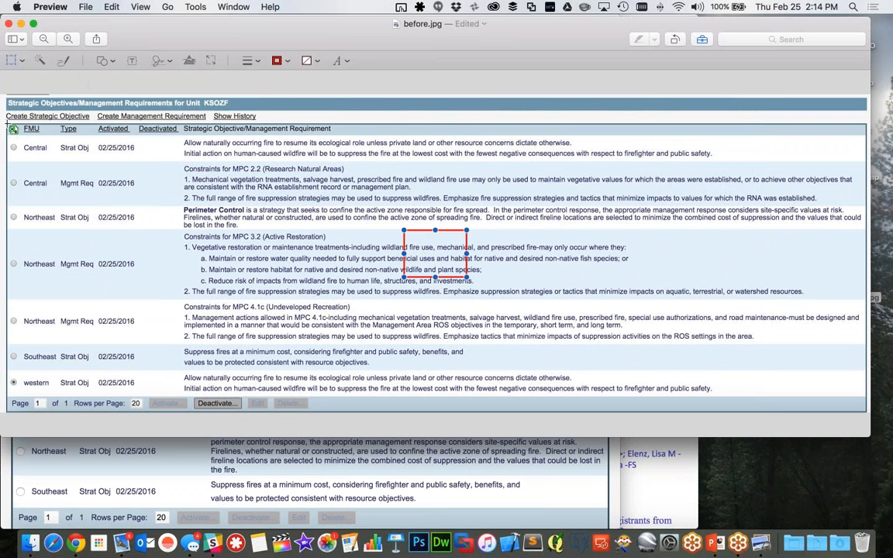
drag(404, 231, 5, 119)
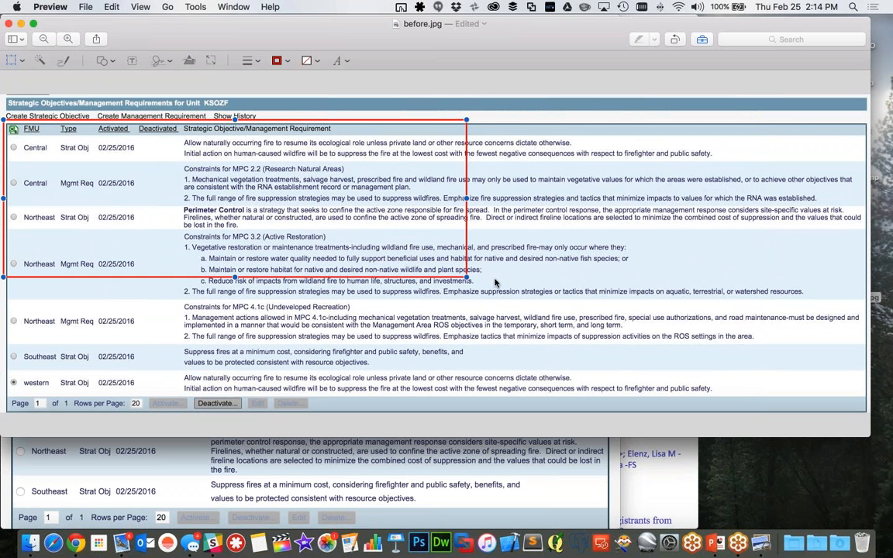
drag(466, 278, 866, 412)
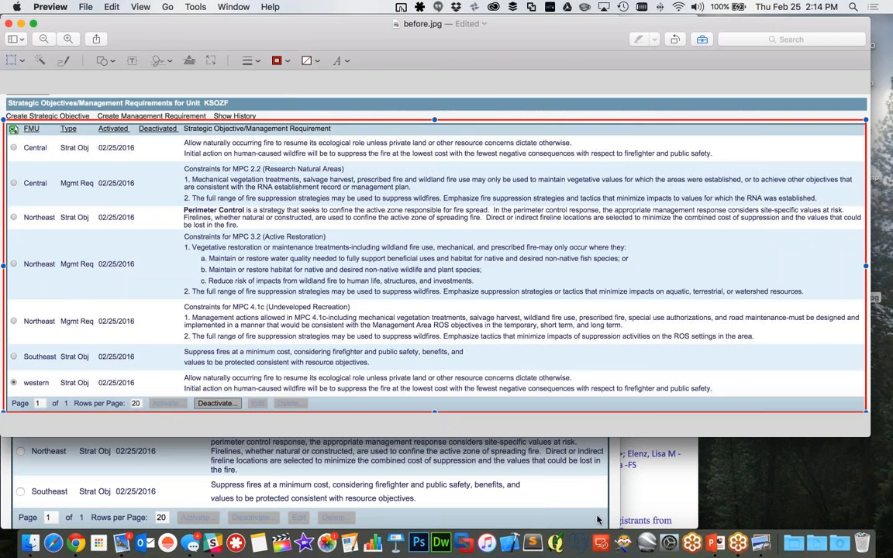
Check the current list in the browser, then shrink the rectangle in before.jpg to frame only the Central MPC 2.2 management requirement
click(527, 443)
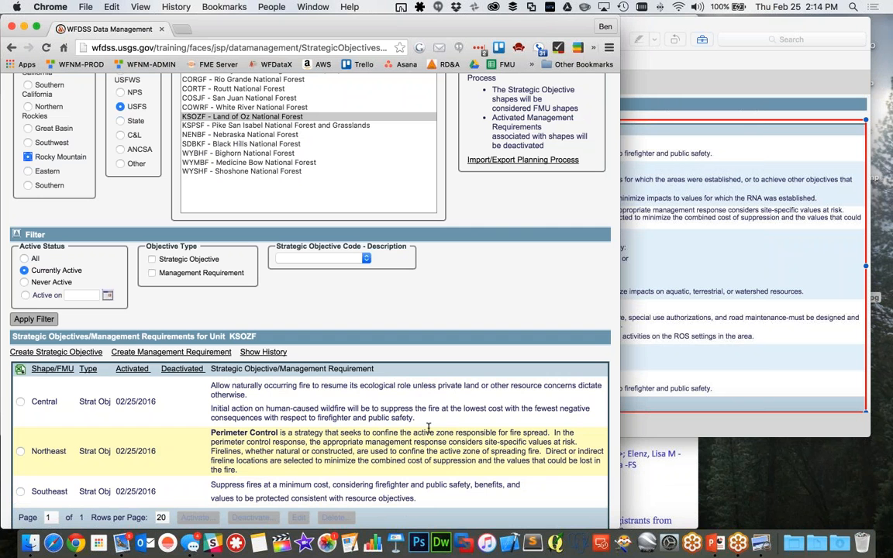
click(667, 66)
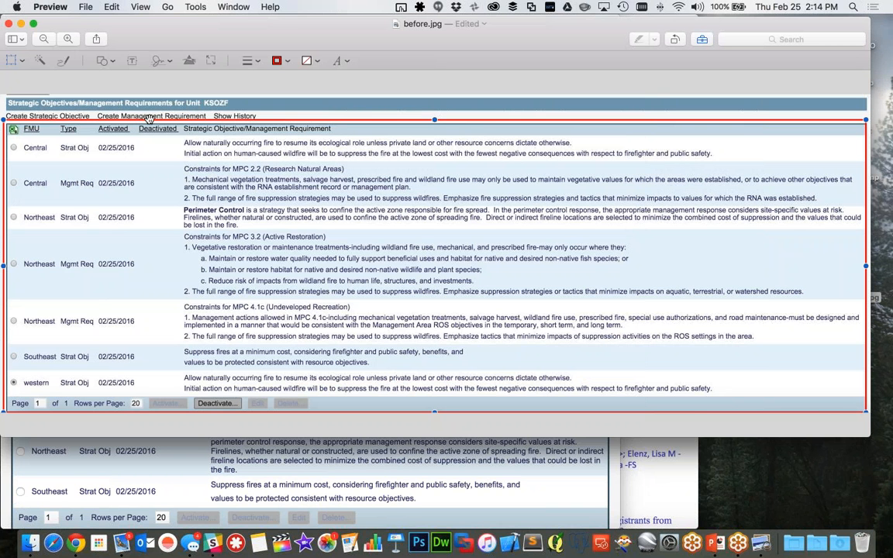
drag(435, 120, 434, 163)
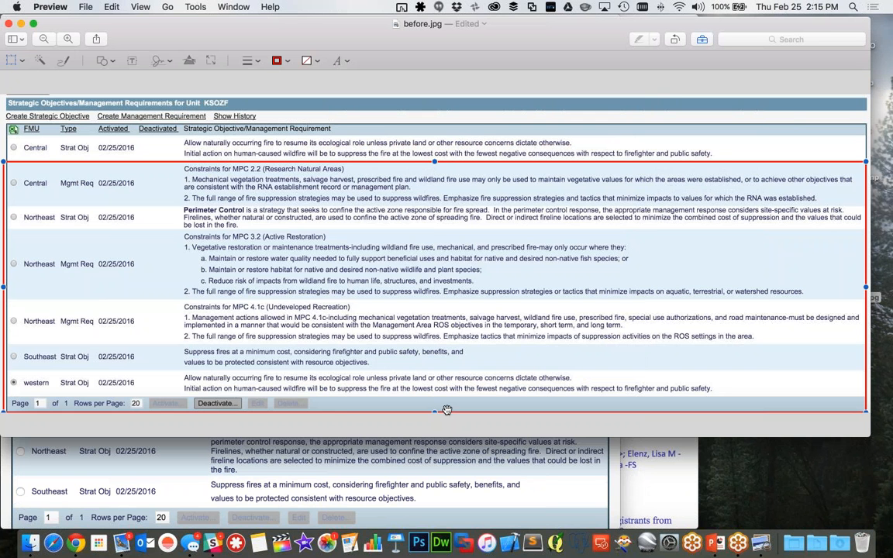
drag(447, 409, 432, 207)
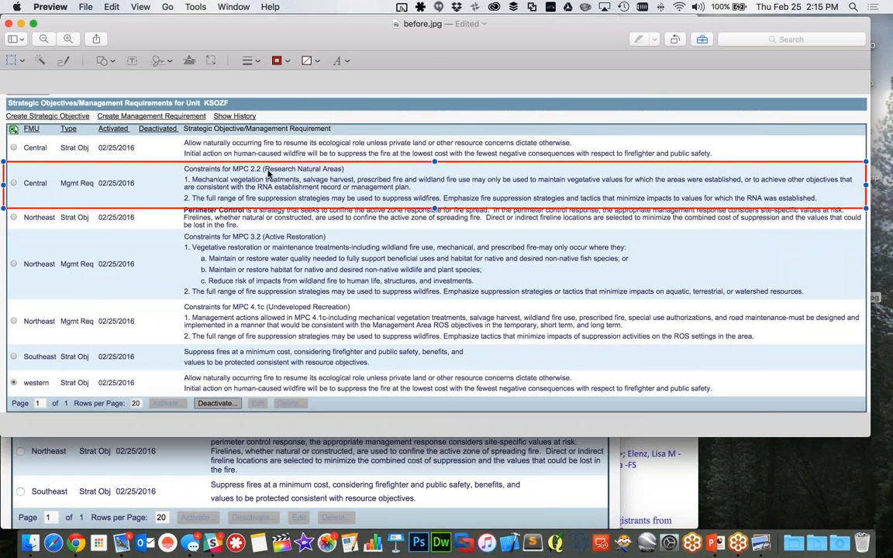
Review the converted objectives list in the browser again, then move the red rectangle in before.jpg onto the western strategic objective row
click(177, 457)
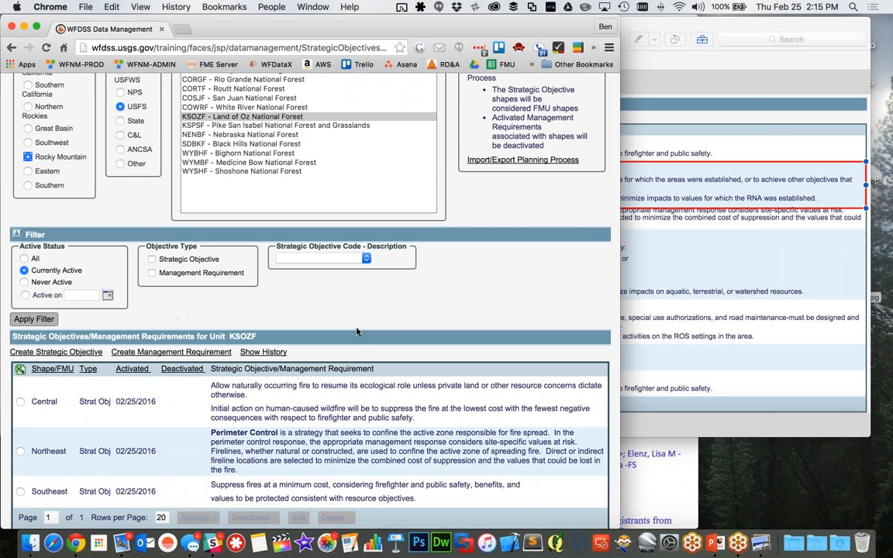
scroll(326, 325, down, 1)
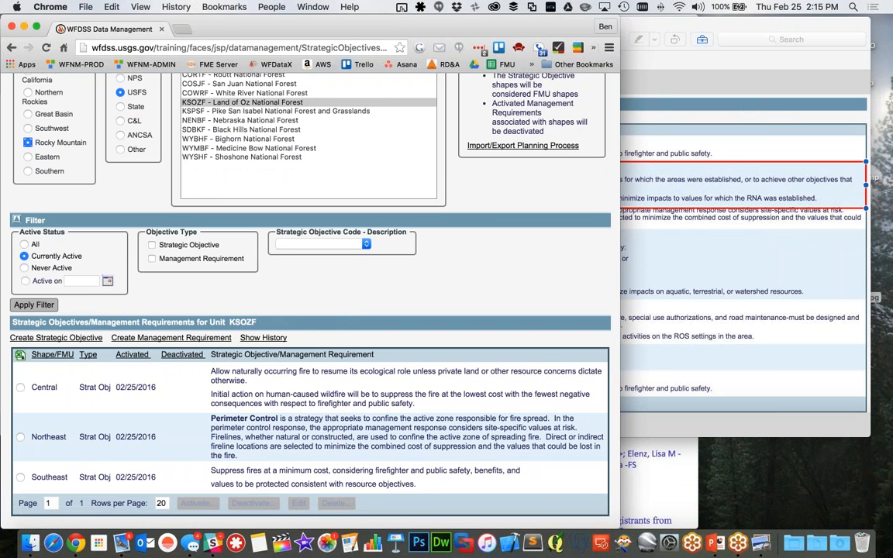
click(686, 74)
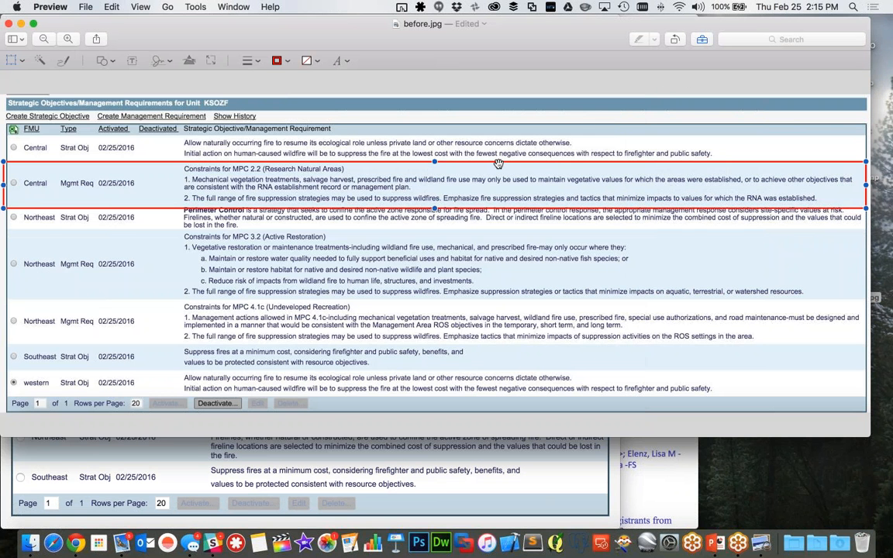
drag(498, 164, 502, 362)
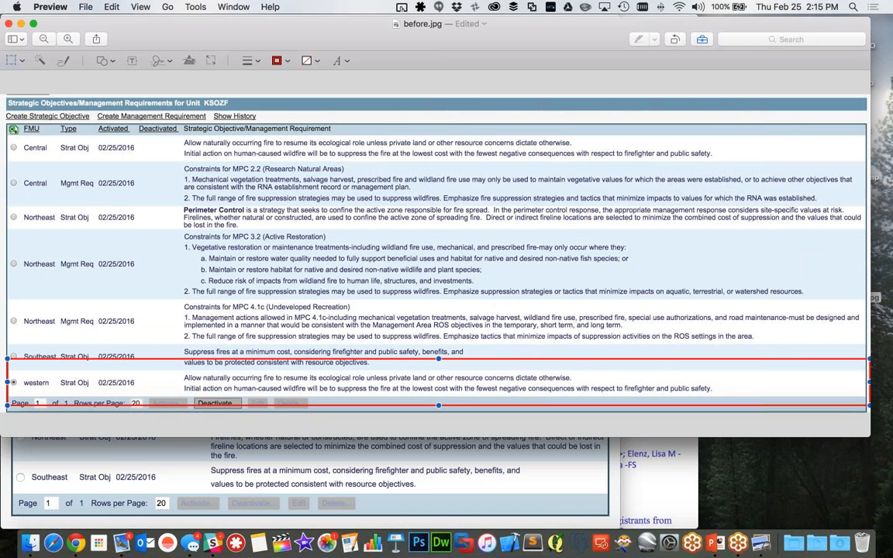
Switch to the browser, open KSOZF's Unit Map, and display All Strat Objectives with the whole unit in view at 1:867K
click(478, 475)
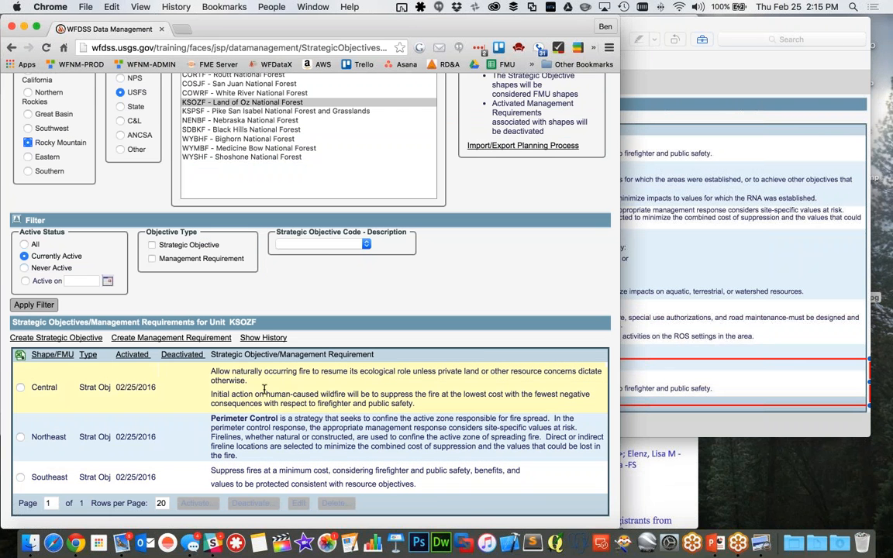
scroll(263, 389, up, 5)
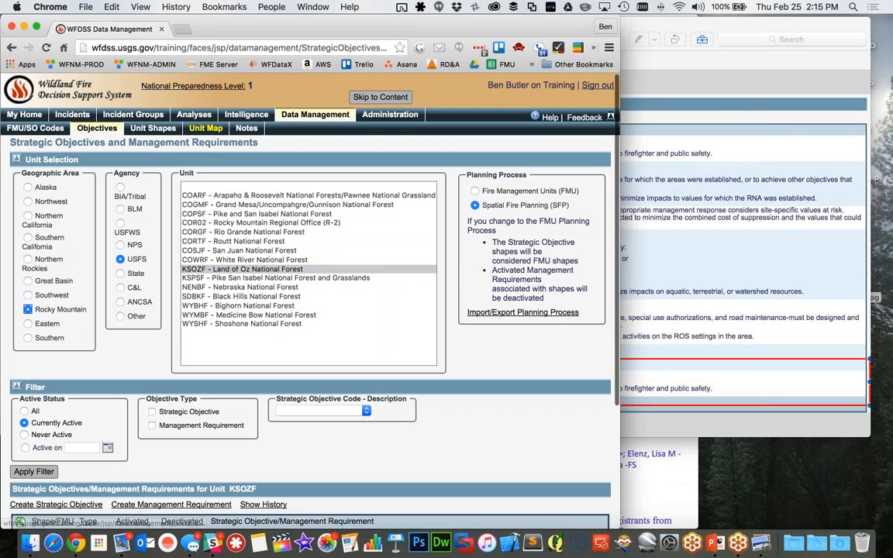
click(206, 129)
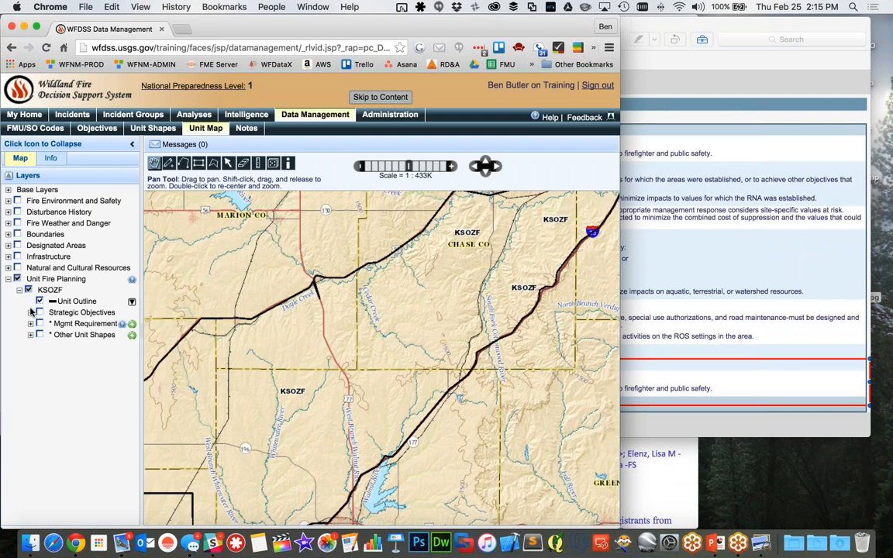
click(31, 312)
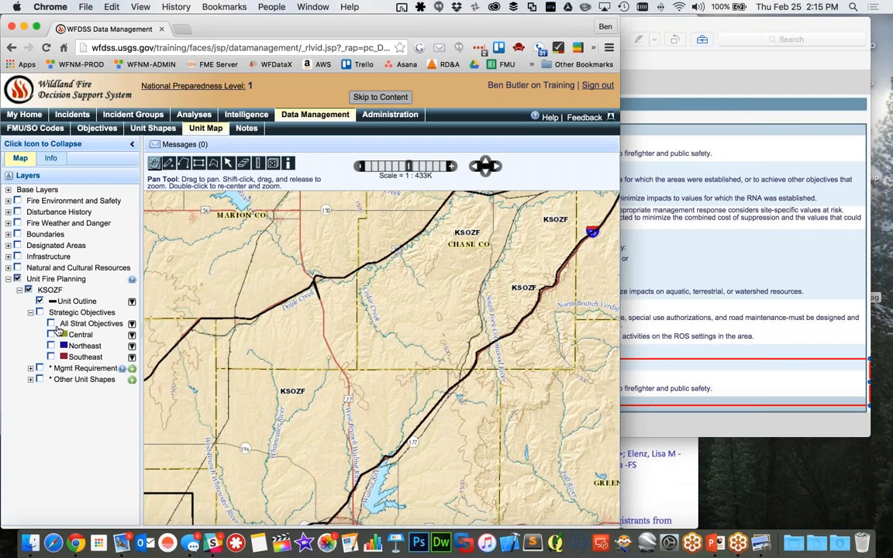
click(51, 324)
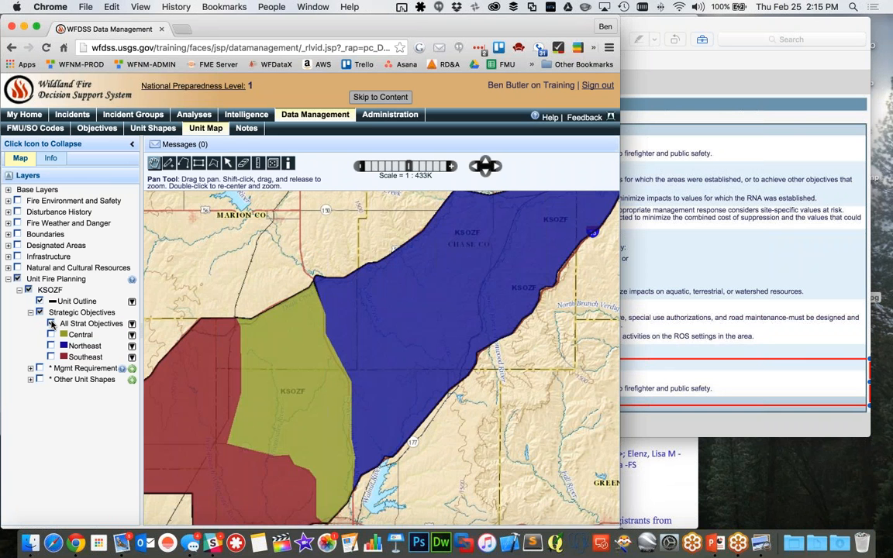
click(361, 166)
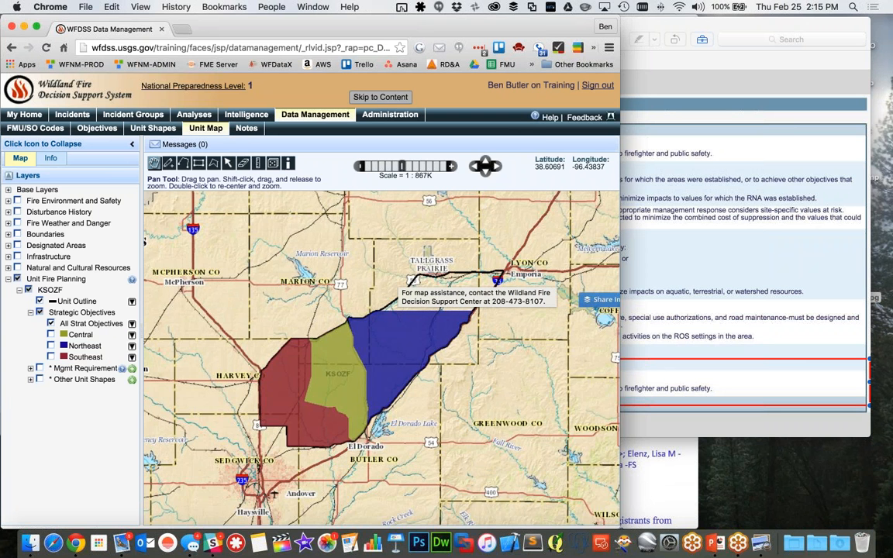
click(452, 166)
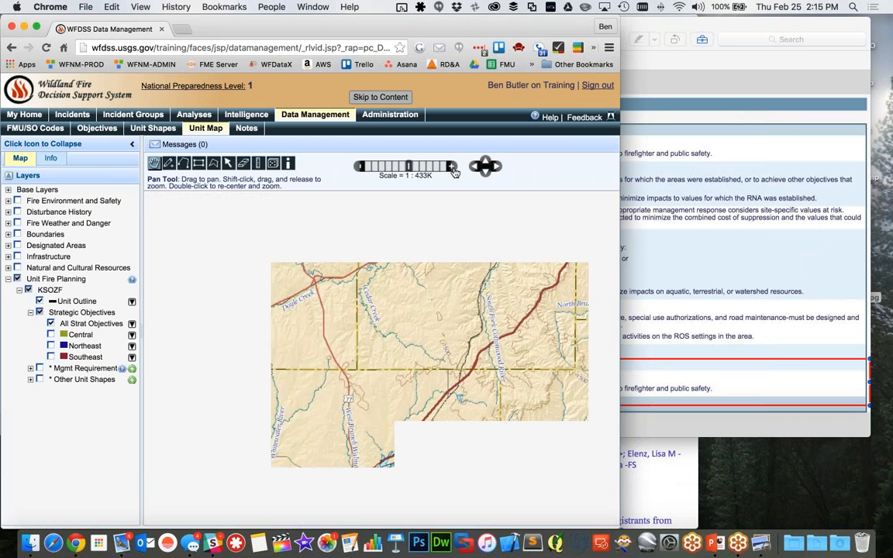
click(359, 167)
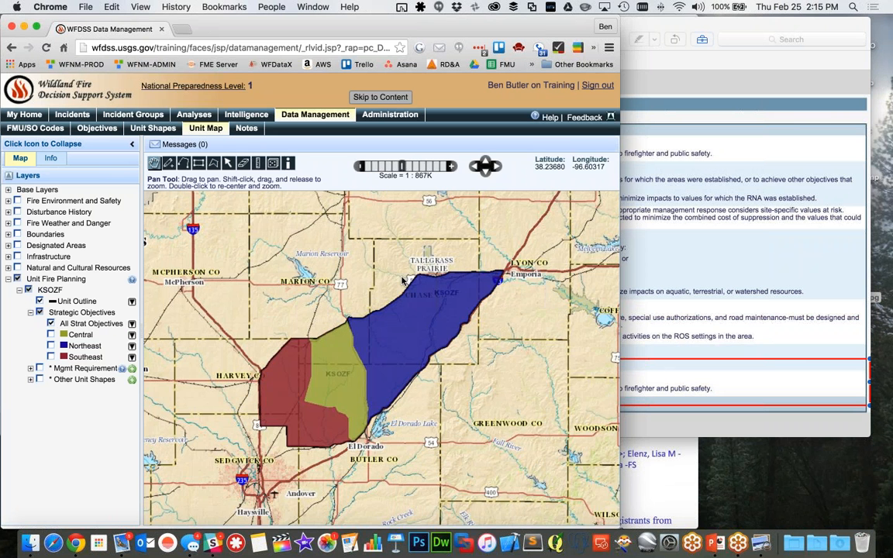
Expand the unit's Mgmt Requirement and Other Unit Shapes layers, and show the Watershed Boundary briefly before hiding it again
click(31, 368)
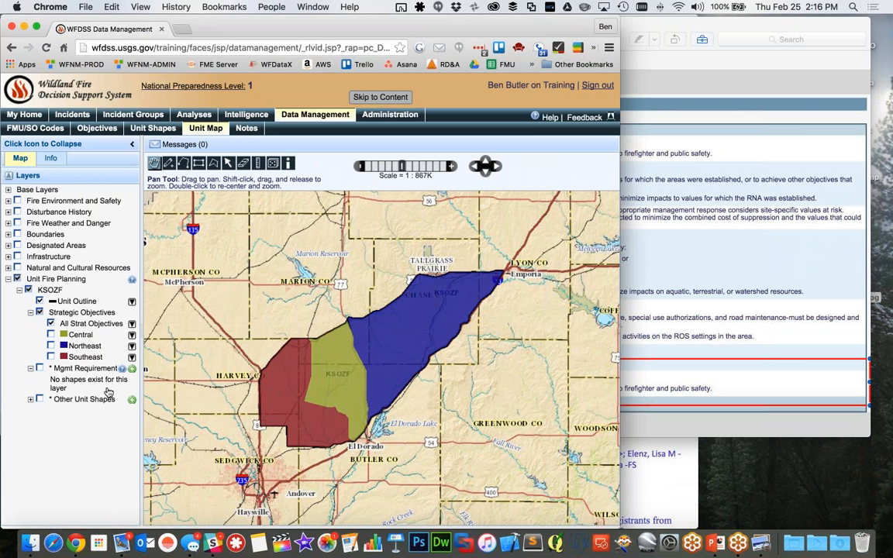
click(30, 399)
click(41, 411)
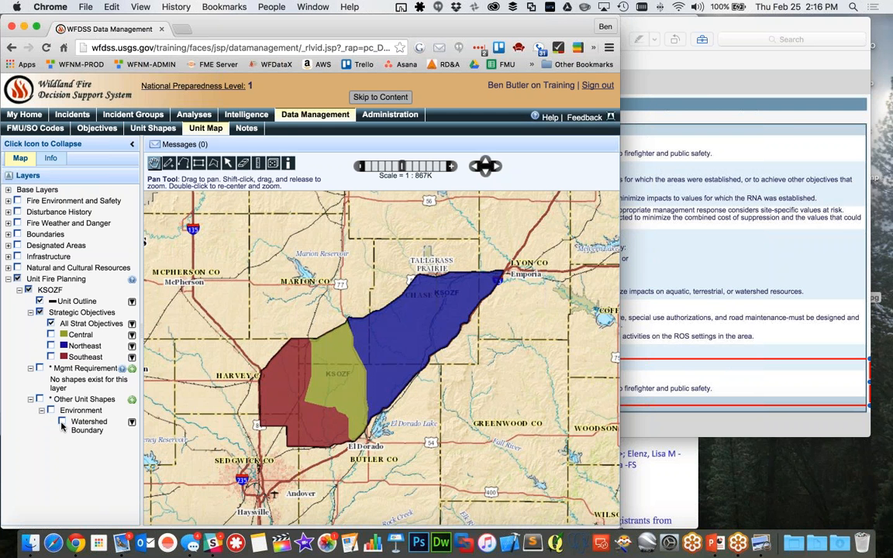
click(62, 422)
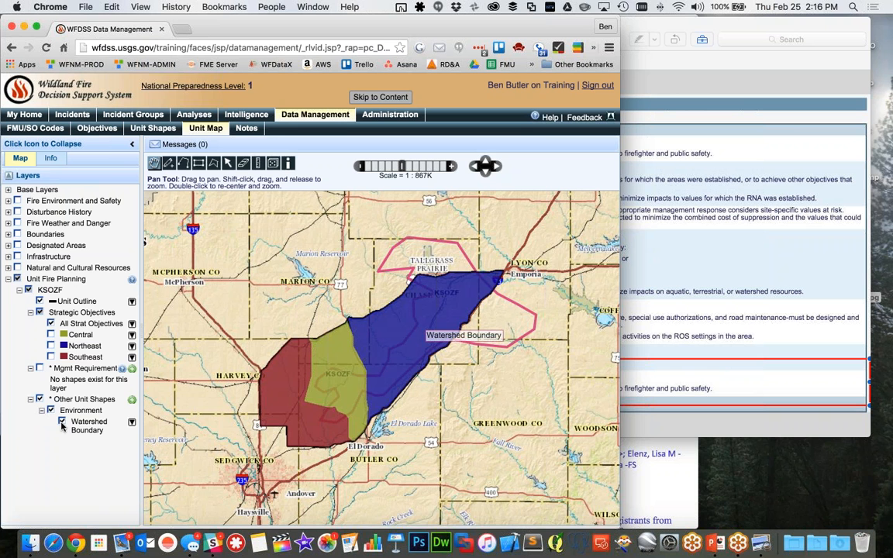
click(62, 422)
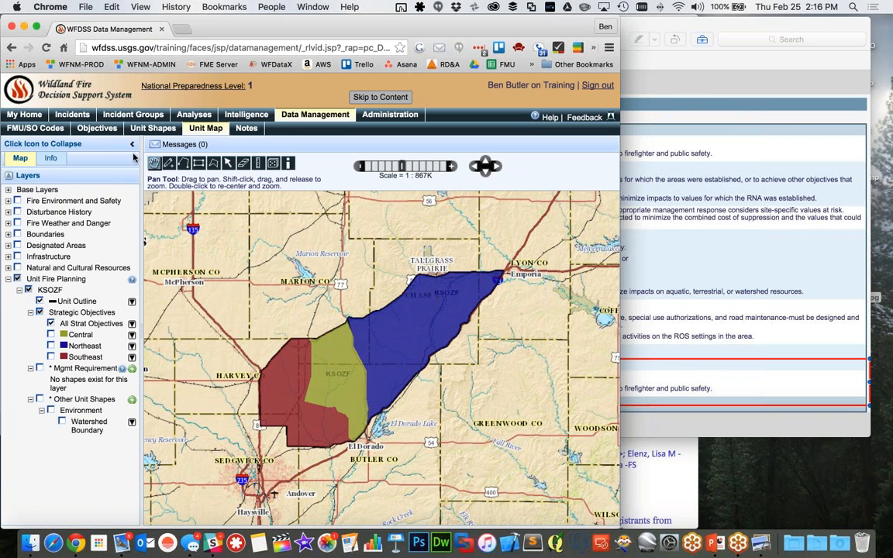
Return to the KSOZF Objectives page, widen the browser window, and look through the unfiltered objectives list
click(97, 128)
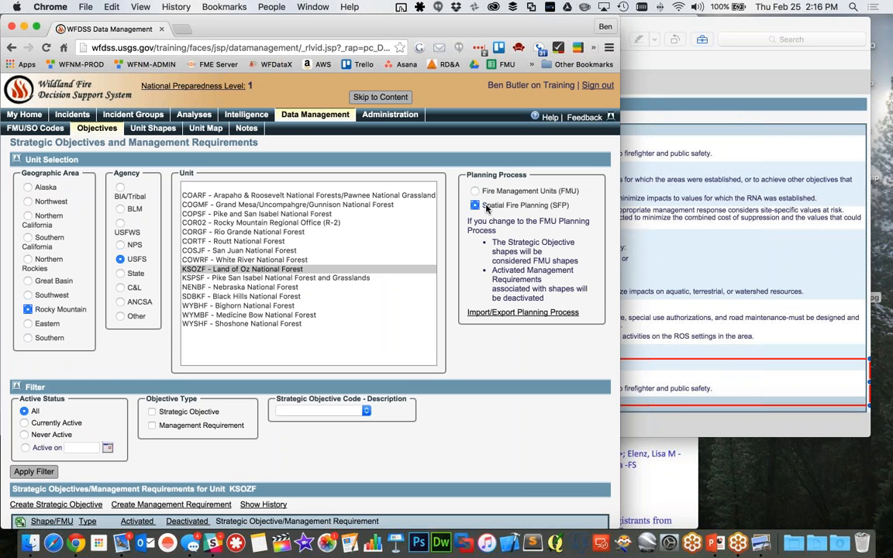
scroll(488, 401, down, 3)
scroll(488, 400, down, 4)
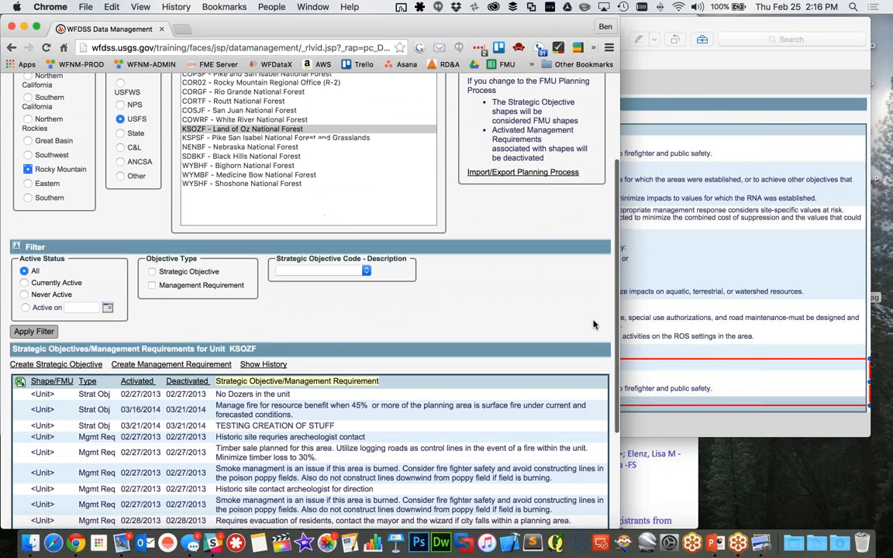
drag(619, 244, 890, 244)
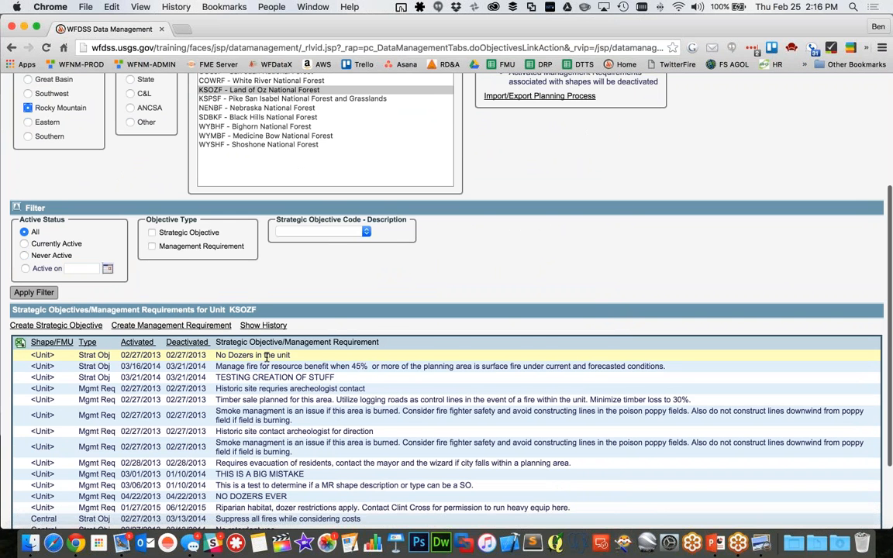
scroll(73, 420, down, 3)
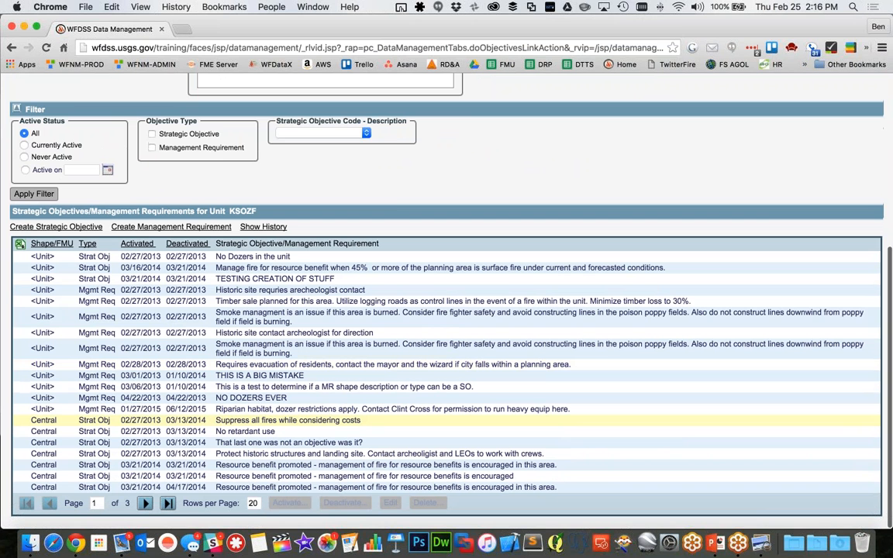
Filter the objectives by the Strategic Objective code "western - western area" and examine the listed entry's activation and deactivation dates
click(365, 134)
click(331, 199)
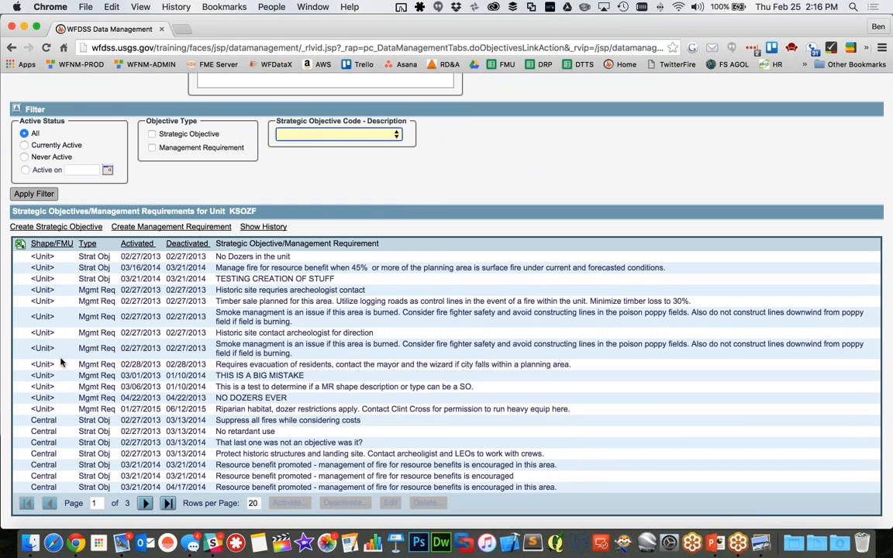
click(34, 194)
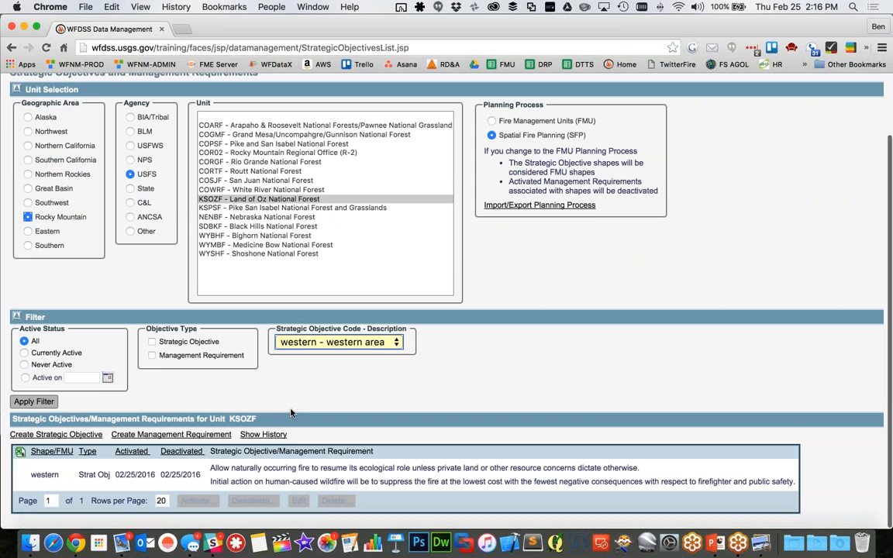
scroll(154, 439, down, 2)
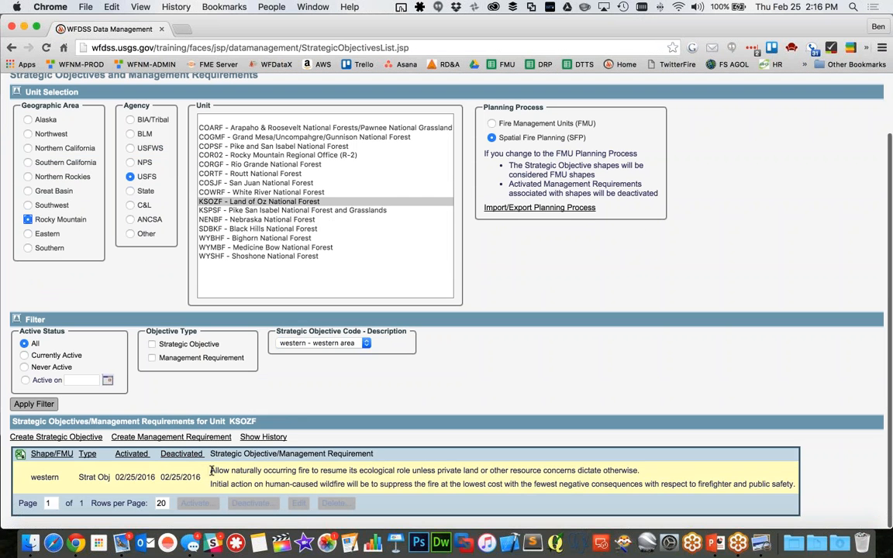
Copy the western objective's text into the description of a new strategic objective for KSOZF
drag(211, 470, 796, 485)
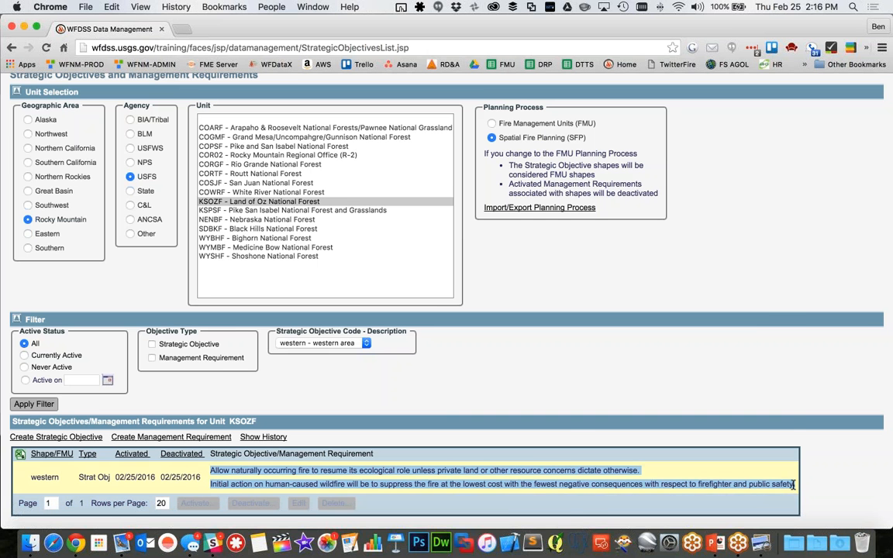
right_click(794, 484)
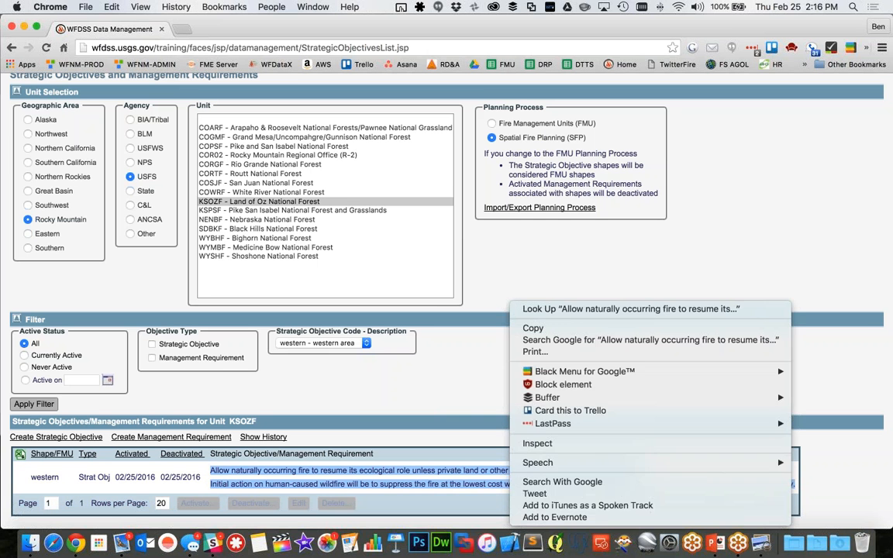
click(617, 332)
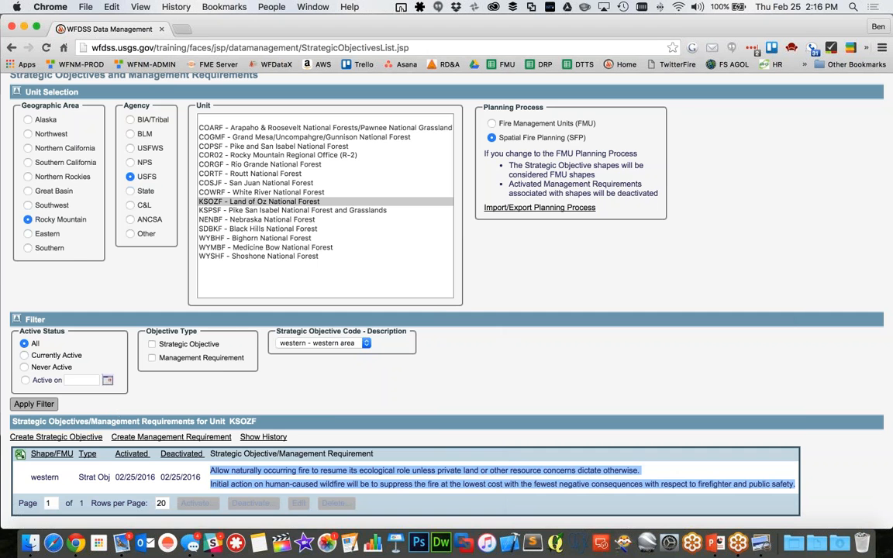
click(56, 436)
right_click(158, 323)
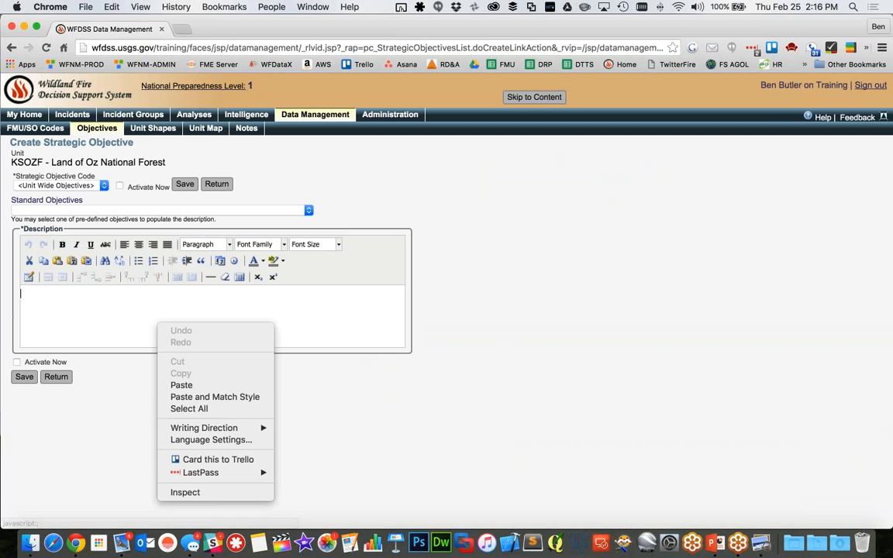
click(213, 385)
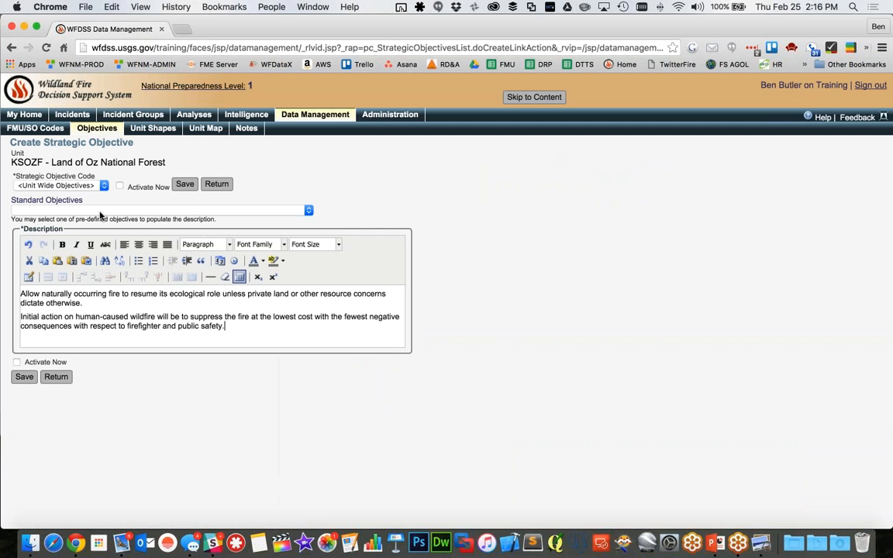
Check the Strategic Objective Codes offered for the new objective, then return to the objectives list without saving it
click(91, 186)
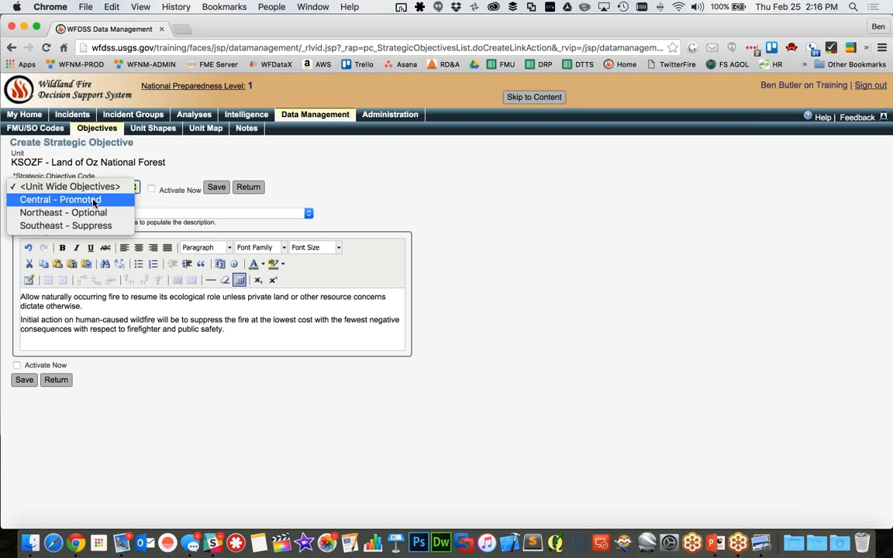
click(87, 188)
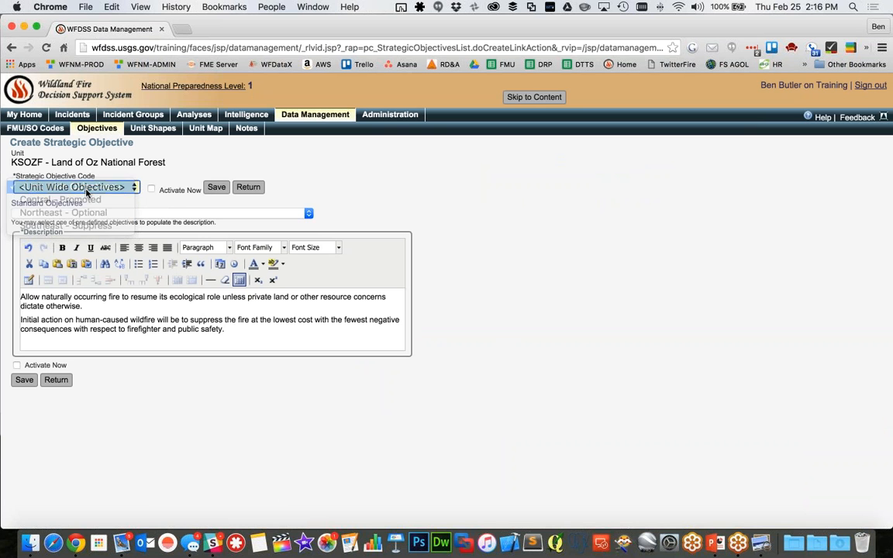
click(65, 385)
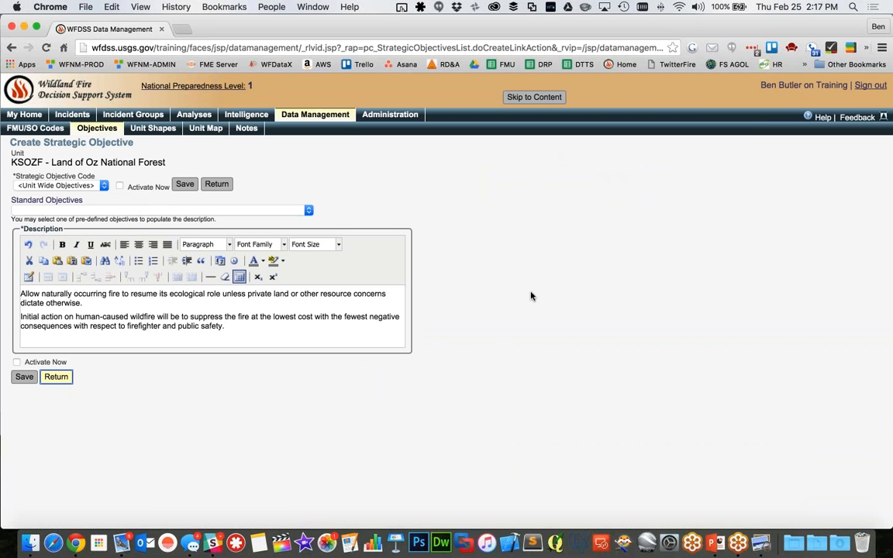
click(54, 385)
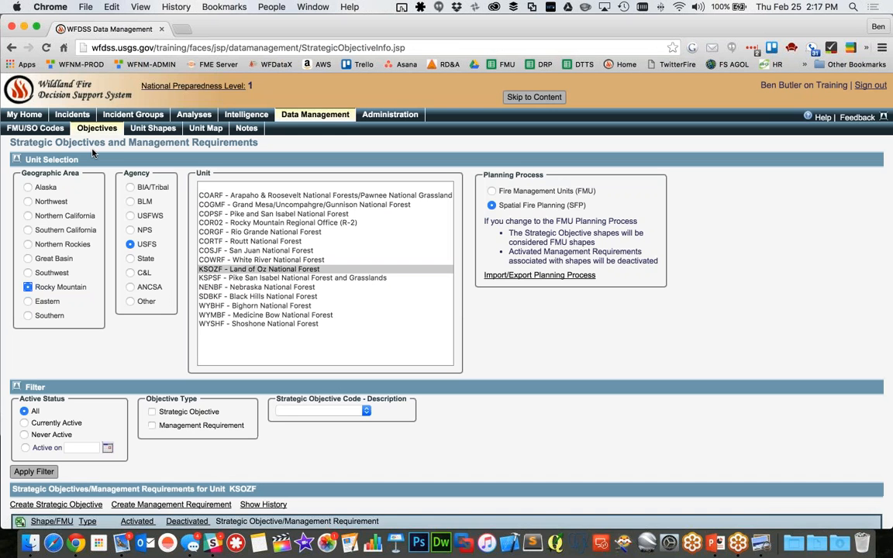
Go to KSOZF's Unit Shapes, collapse Unit Selection and Other Shapes, and choose Buffalo Grazing.zip as the management requirement shape file
click(153, 128)
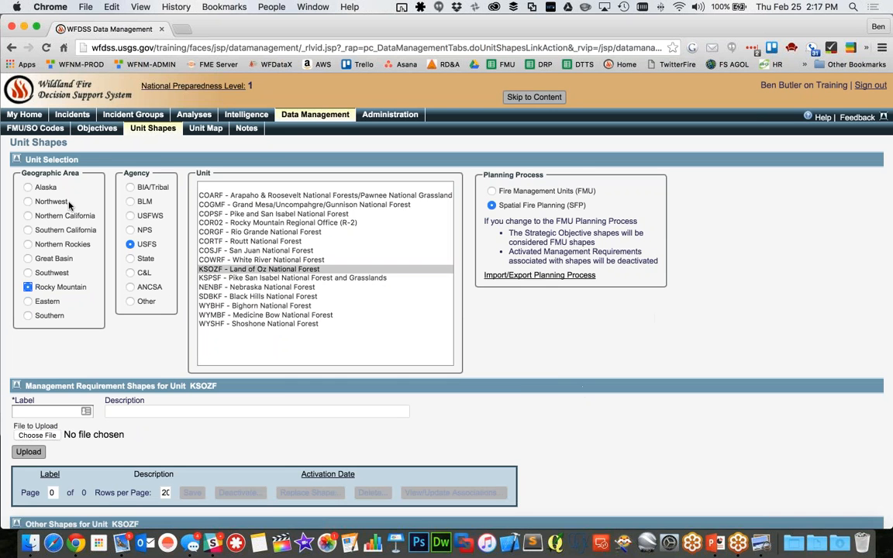
click(16, 159)
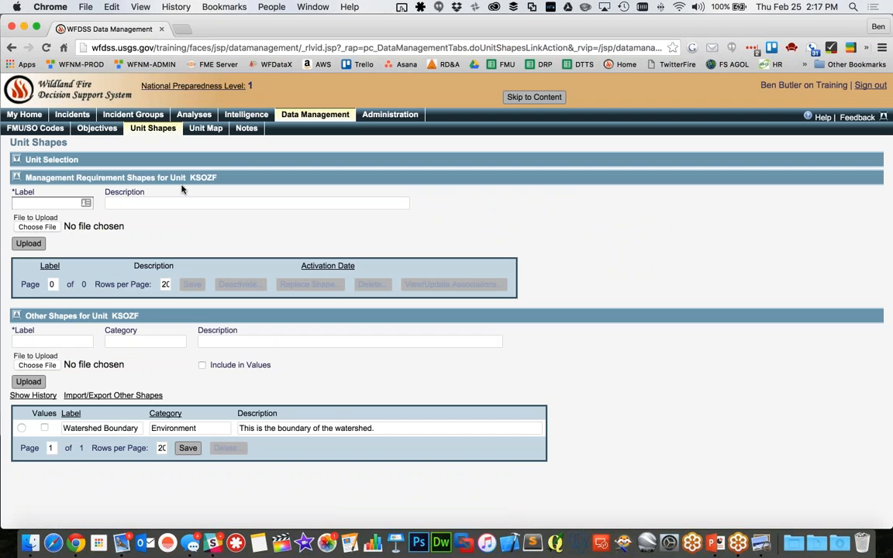
click(16, 315)
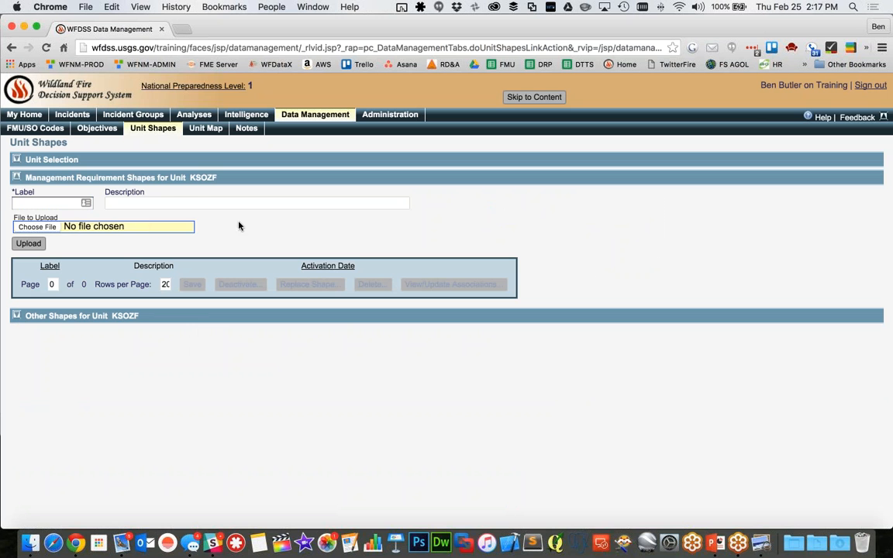
click(42, 229)
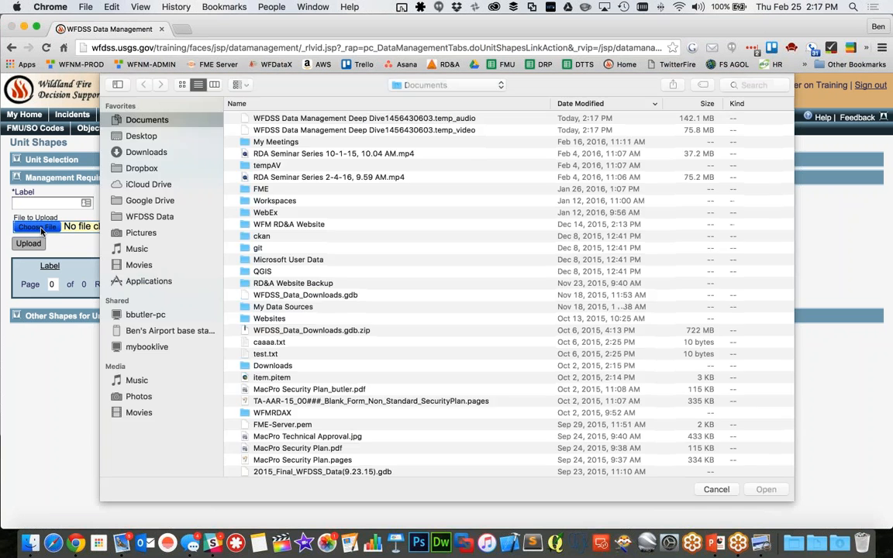
click(155, 152)
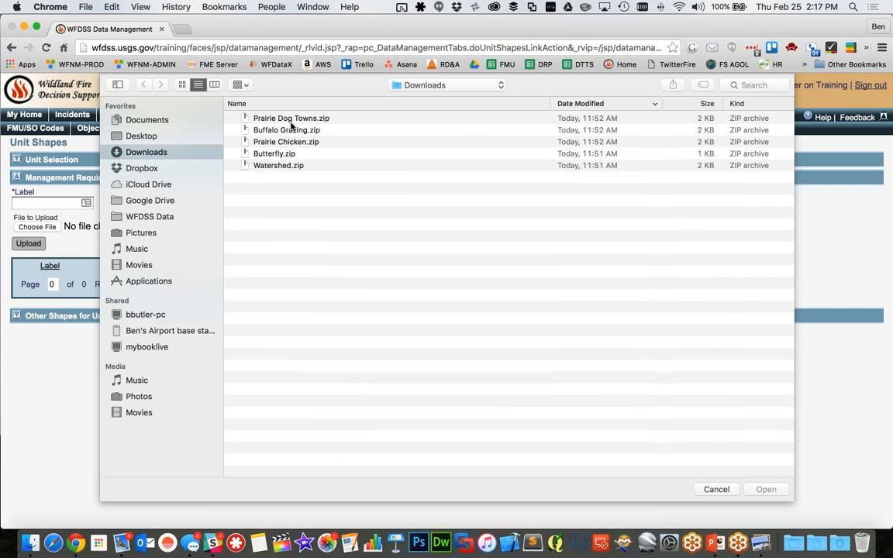
click(260, 128)
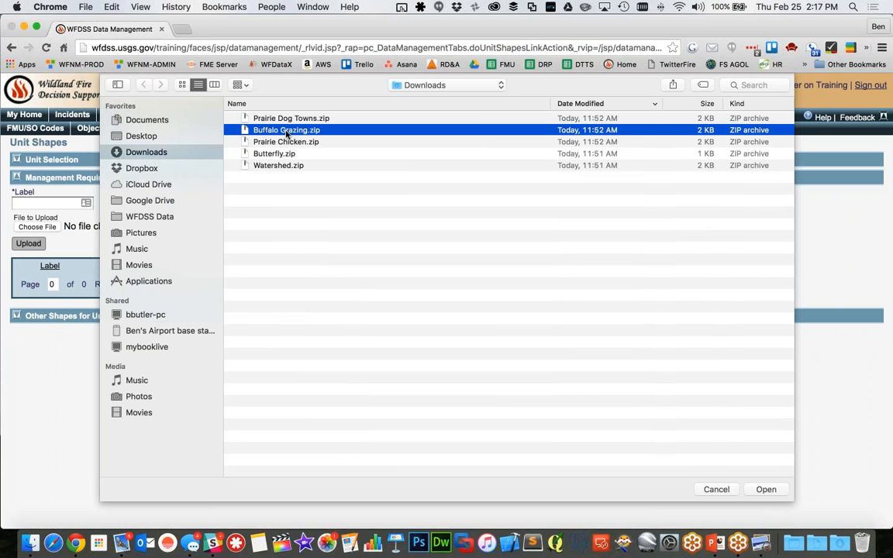
click(771, 490)
Label the shape "Buffalo" with the description "Buffalo Grazing Area", upload it, and refresh the Unit Shapes page
click(49, 204)
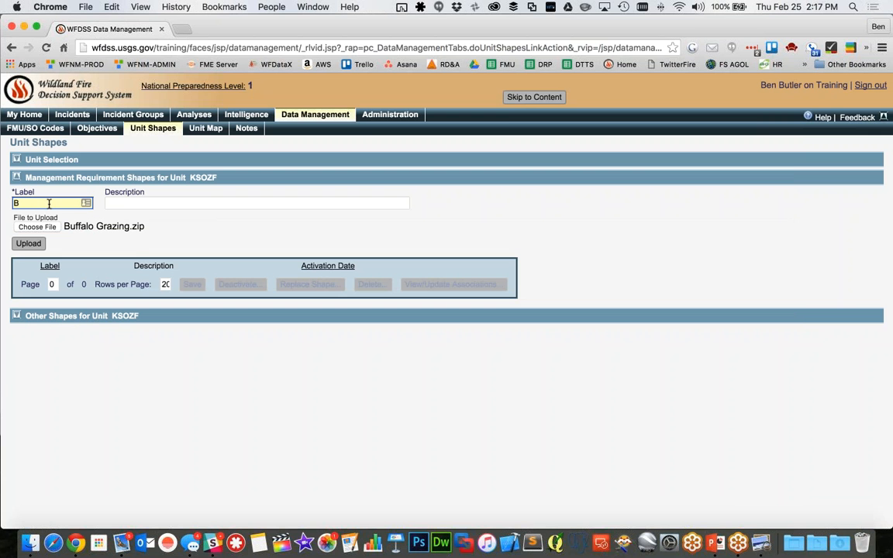
key(Tab)
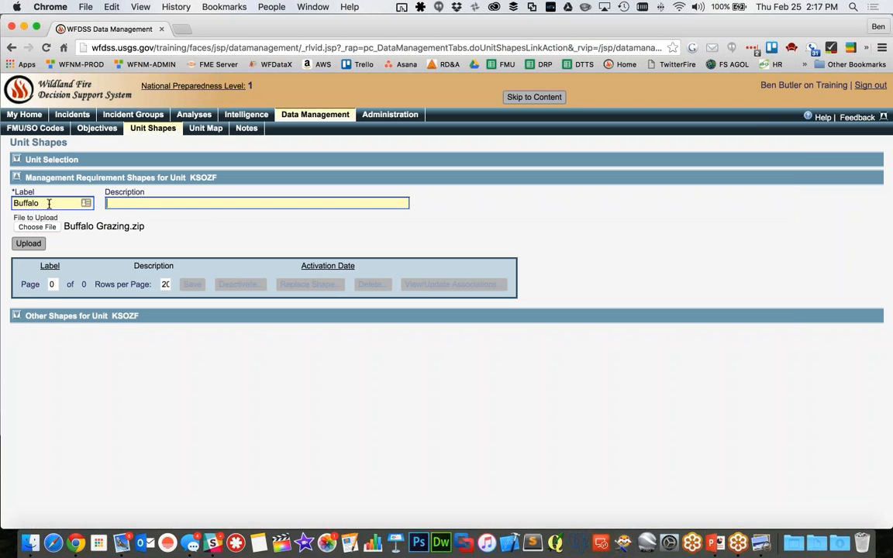
text(Buffalo Grazing Area)
click(31, 244)
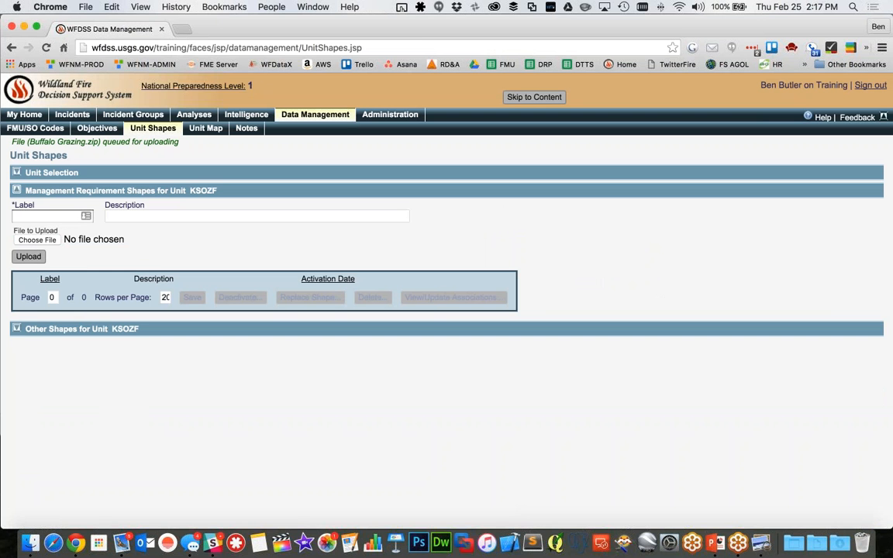
click(97, 128)
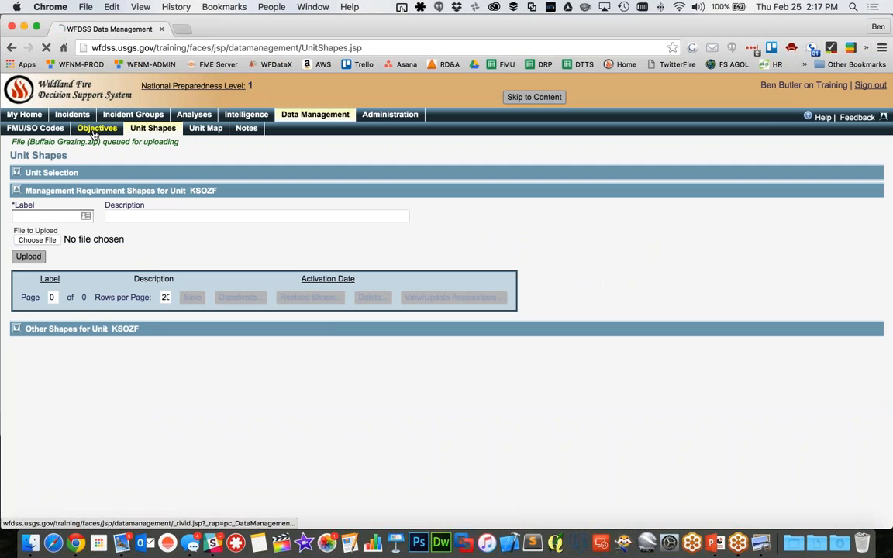
click(152, 128)
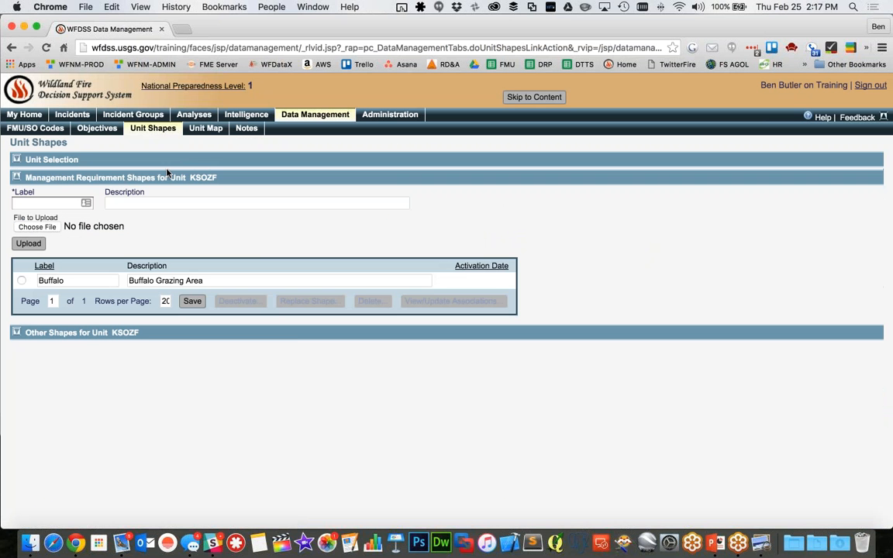
Select the Buffalo shape and view its management requirement associations, then close them
click(269, 280)
click(21, 282)
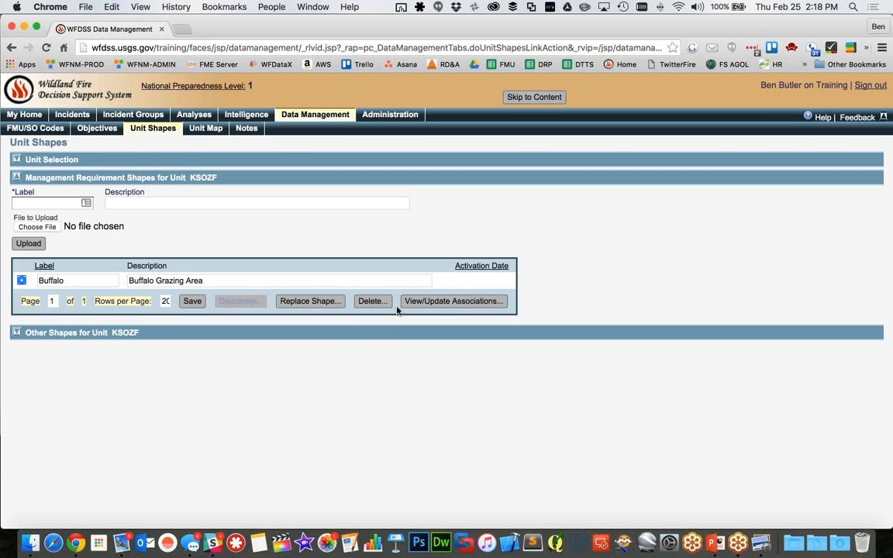
click(424, 302)
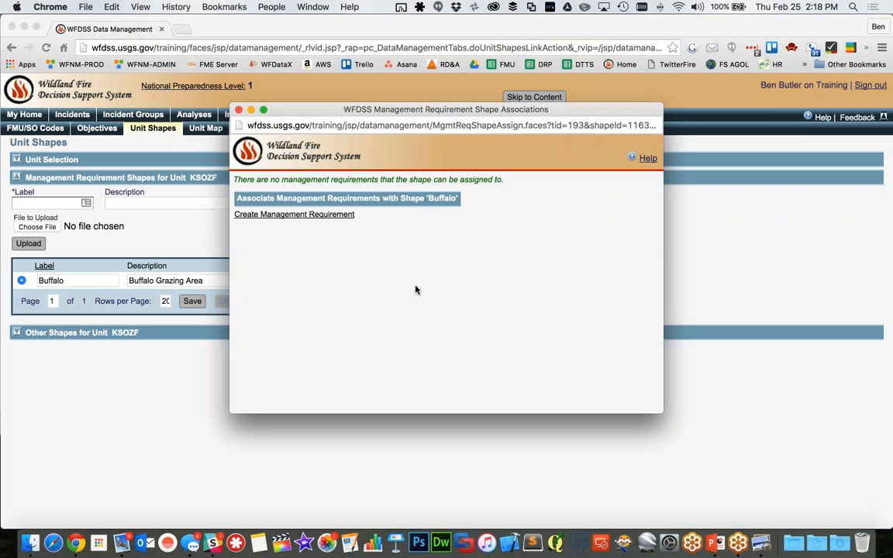
click(239, 110)
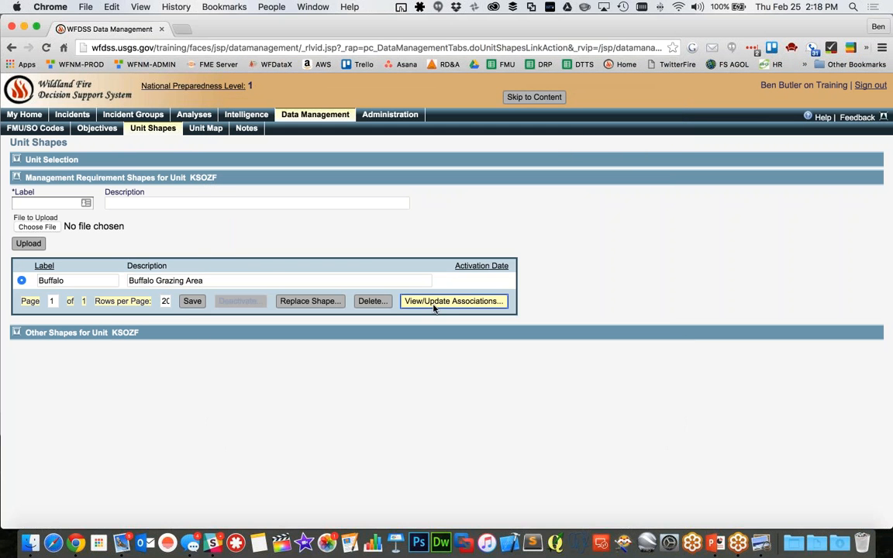
Create a management requirement reading "Be careful those things are huge!" from the Buffalo shape's associations and save it
click(478, 304)
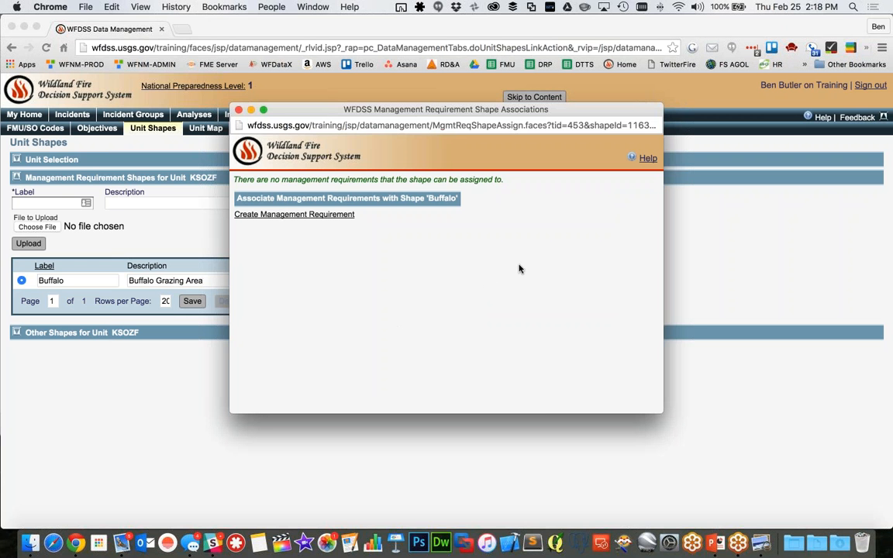
click(307, 217)
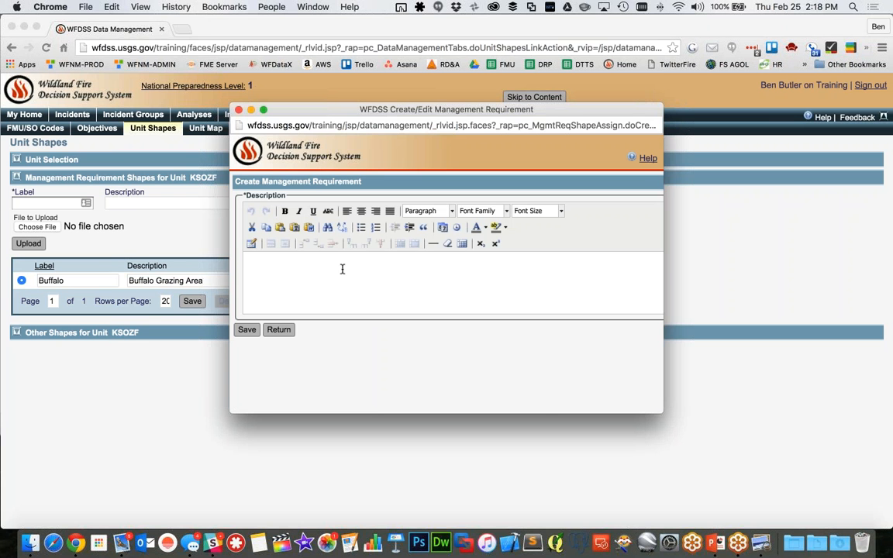
text(Keep fire out of th)
key(super+a)
text(B)
text(e careful those t)
text(hings are a)
text(uge!)
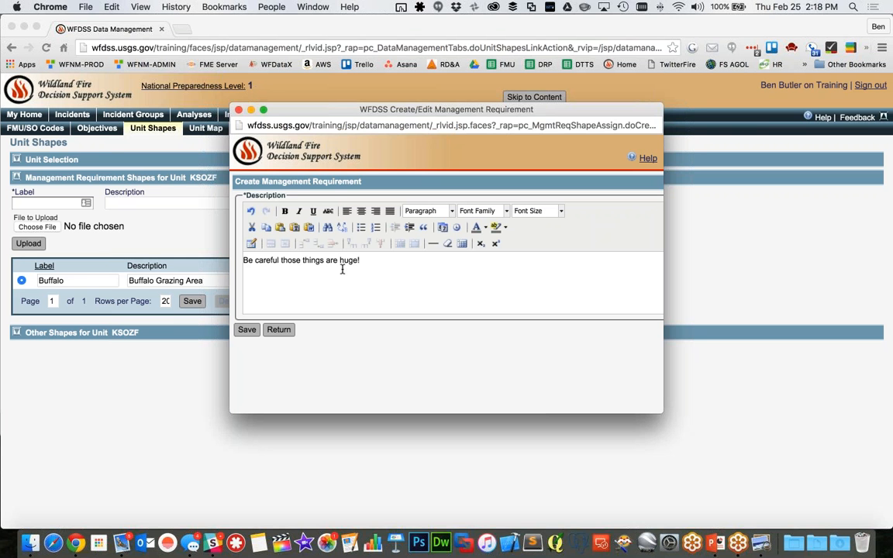
click(246, 330)
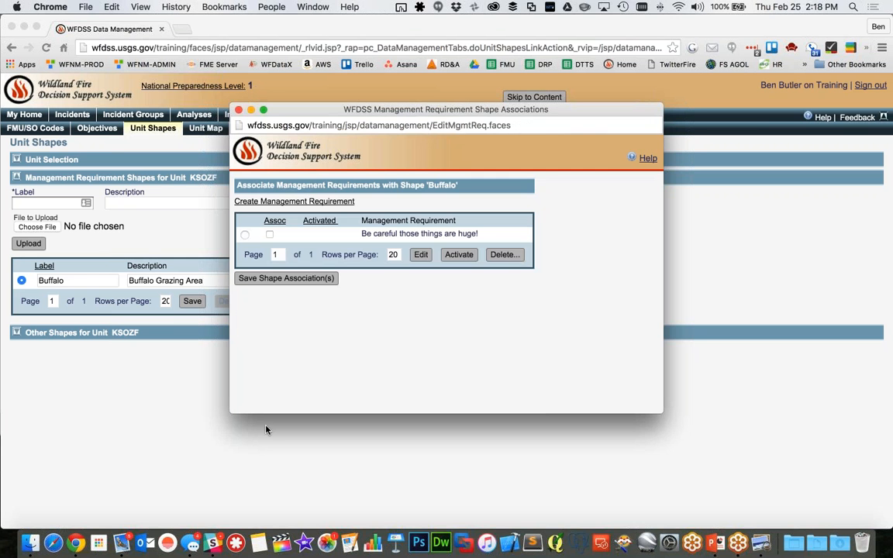
Associate the new management requirement with the Buffalo shape and activate it, saving the shape association and closing the window
click(245, 235)
click(270, 235)
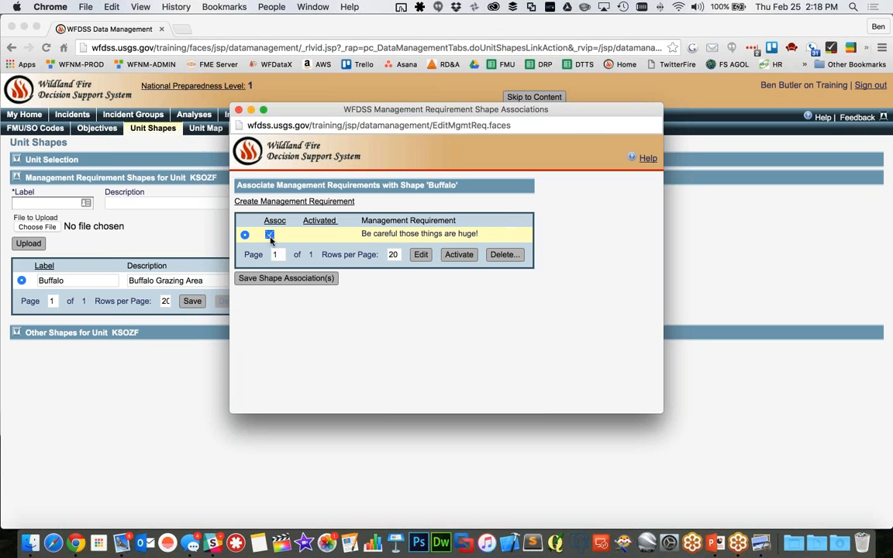
click(270, 235)
click(458, 255)
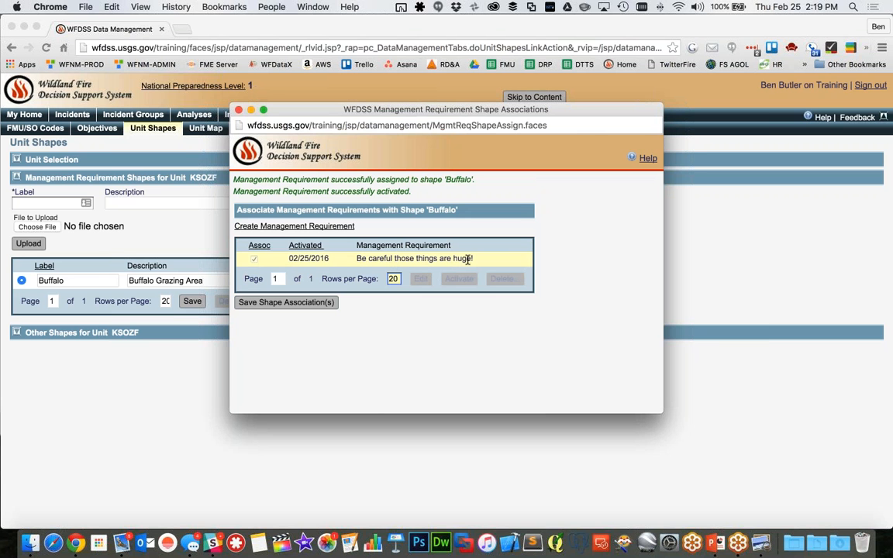
click(279, 303)
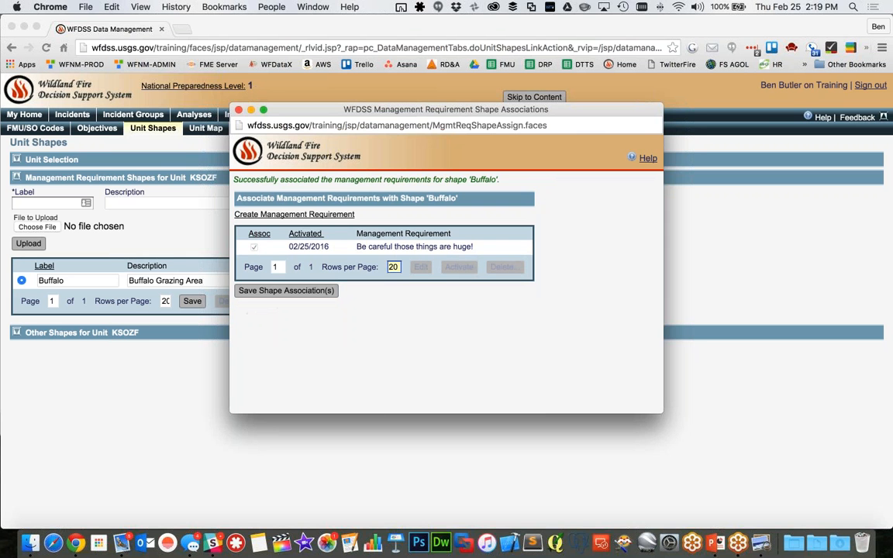
click(239, 110)
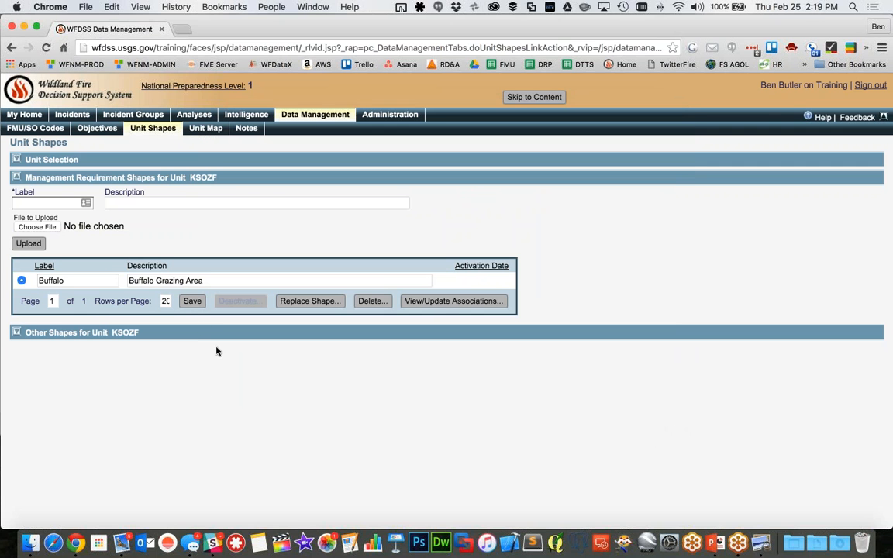
Save the management requirement shapes list and reselect the Buffalo shape to check its available actions
click(192, 302)
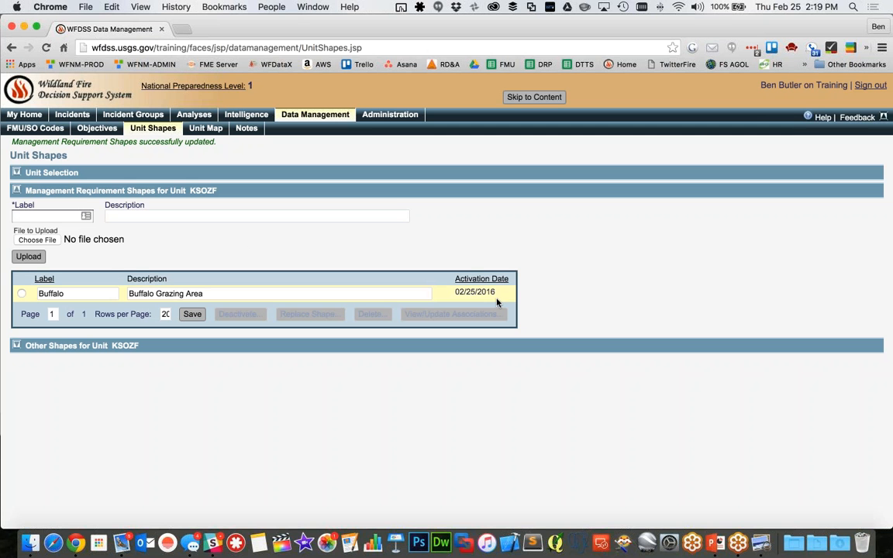
click(22, 294)
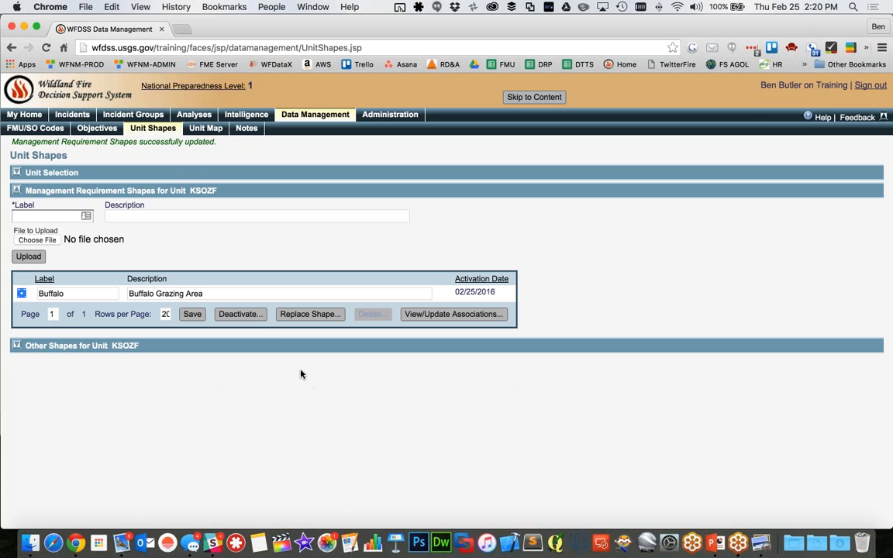
Deactivate the Buffalo management requirement shape and confirm the deactivation
click(233, 315)
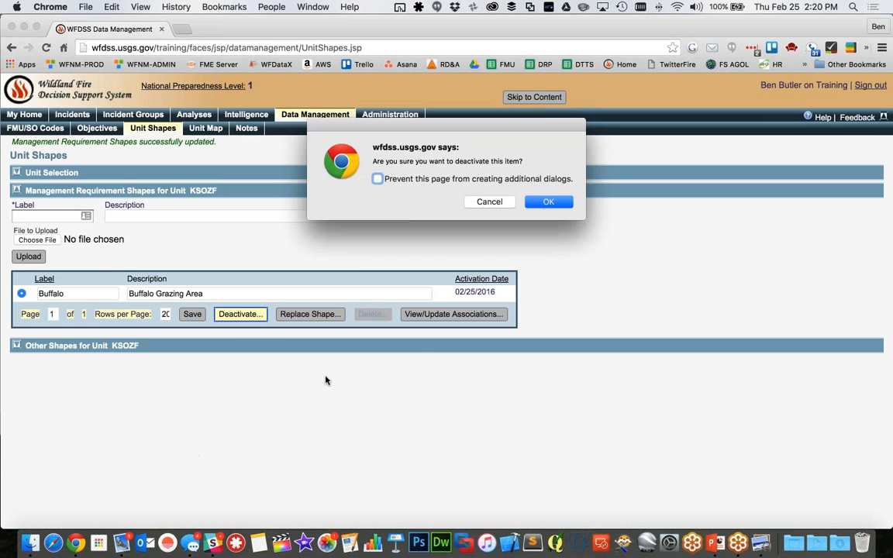
click(548, 202)
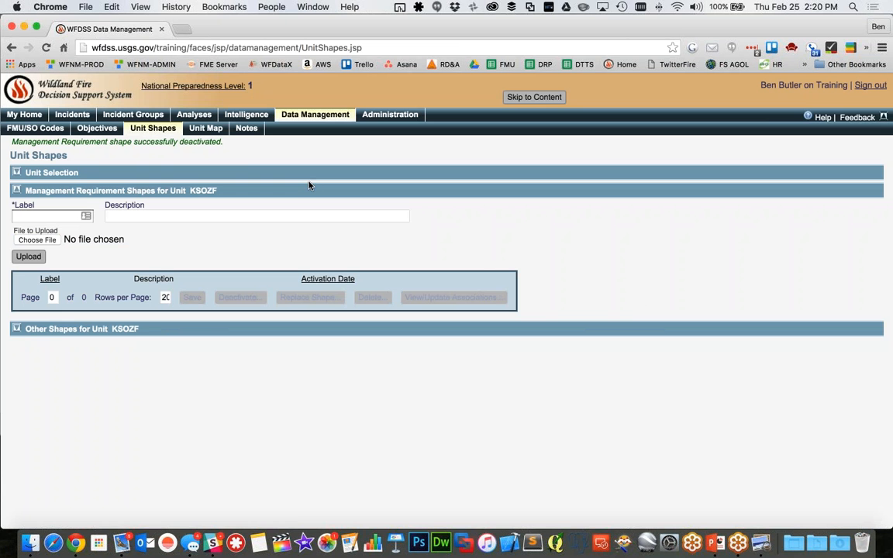
Filter the unit's objectives list to management requirements and examine the Buffalo requirement's activation and deactivation dates
click(97, 128)
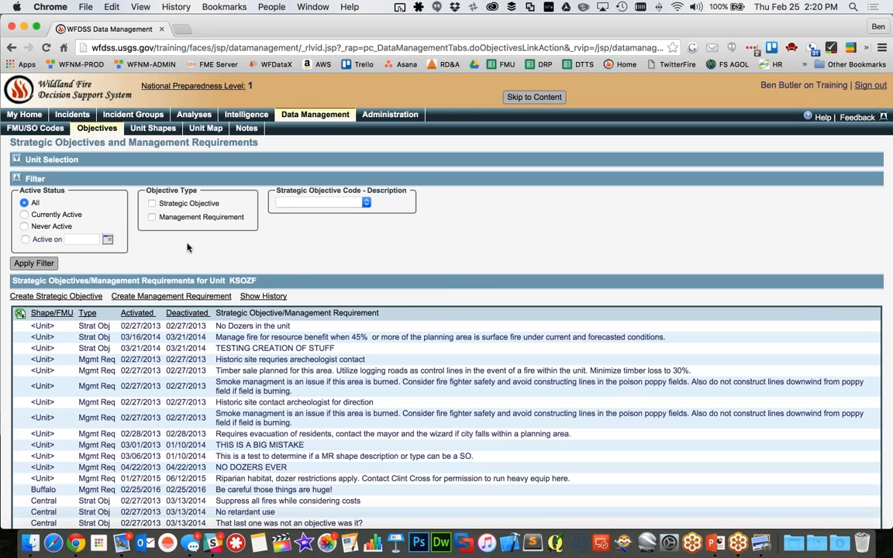
click(152, 217)
click(39, 264)
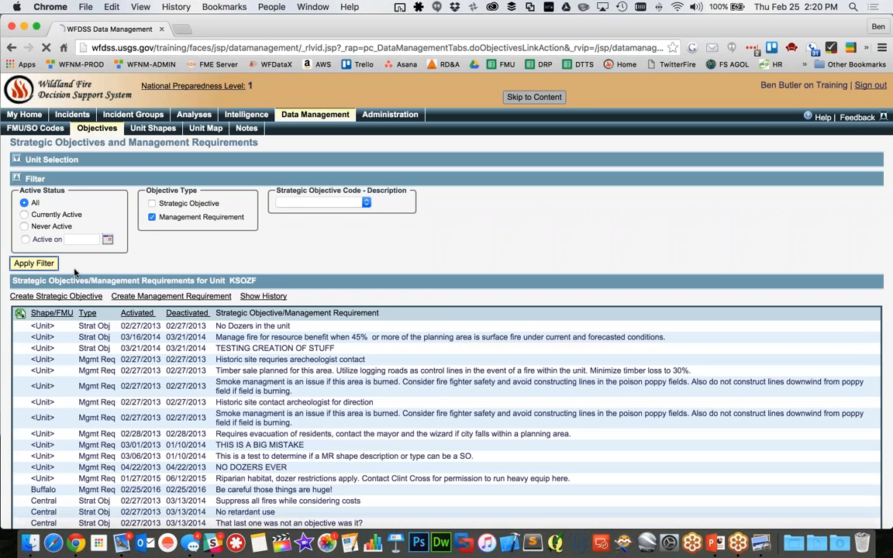
click(340, 203)
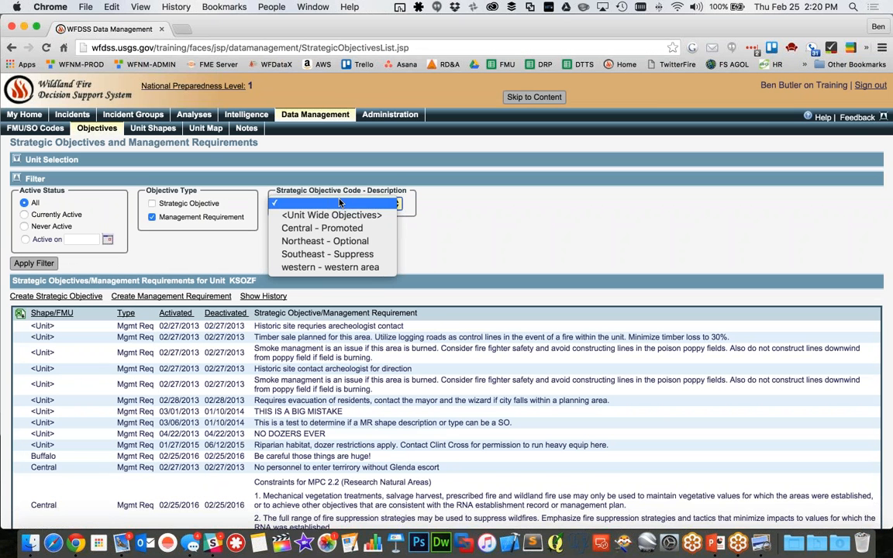
click(457, 223)
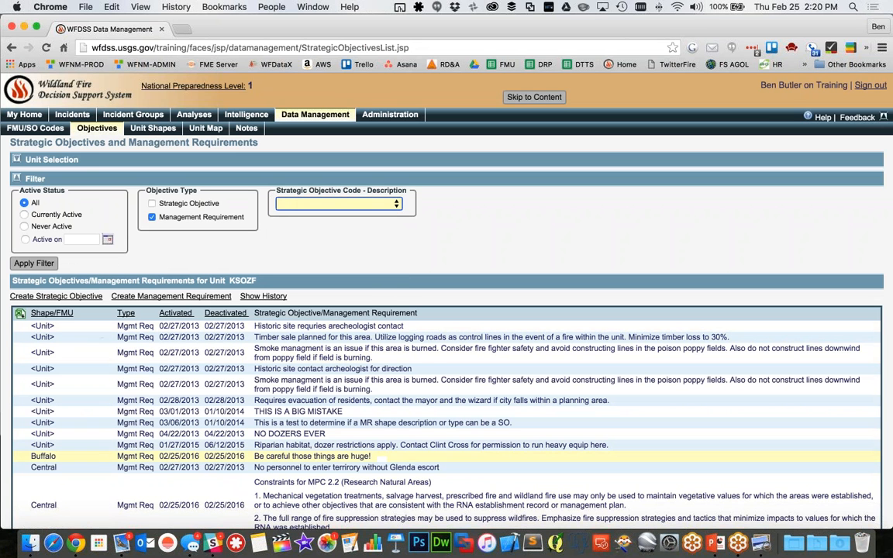
click(237, 458)
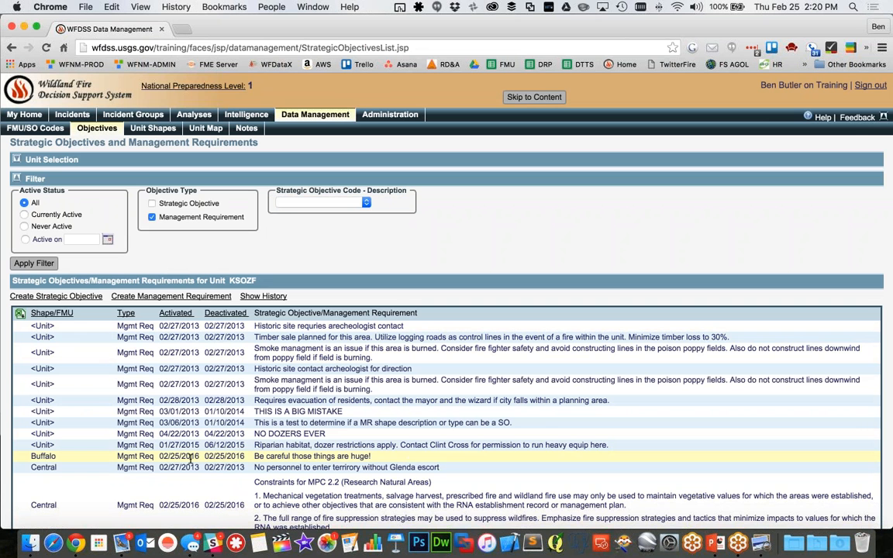
drag(46, 456, 447, 458)
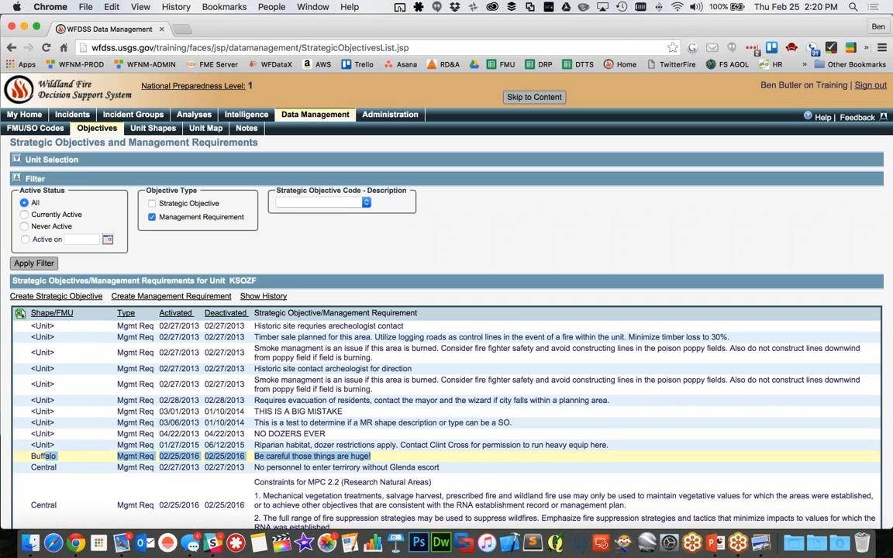
Return to the unit shapes and enter the label "Buffalo" and description "Buffalo Pasture" for a new management requirement shape
click(132, 124)
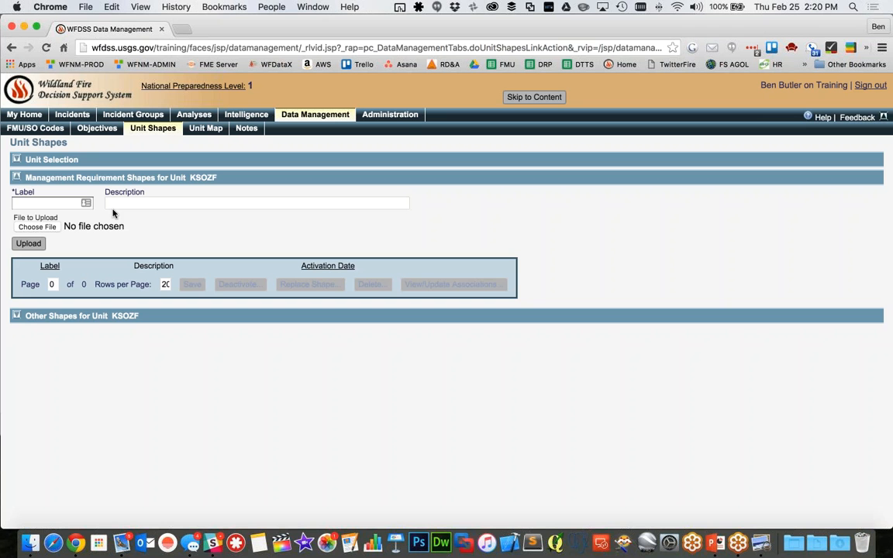
click(56, 203)
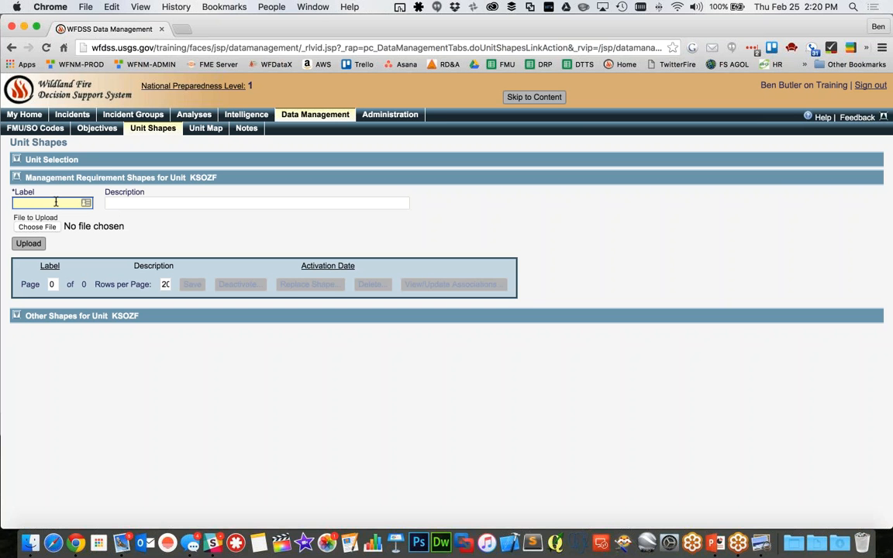
text(Buffalo)
key(Tab)
text(Buffal)
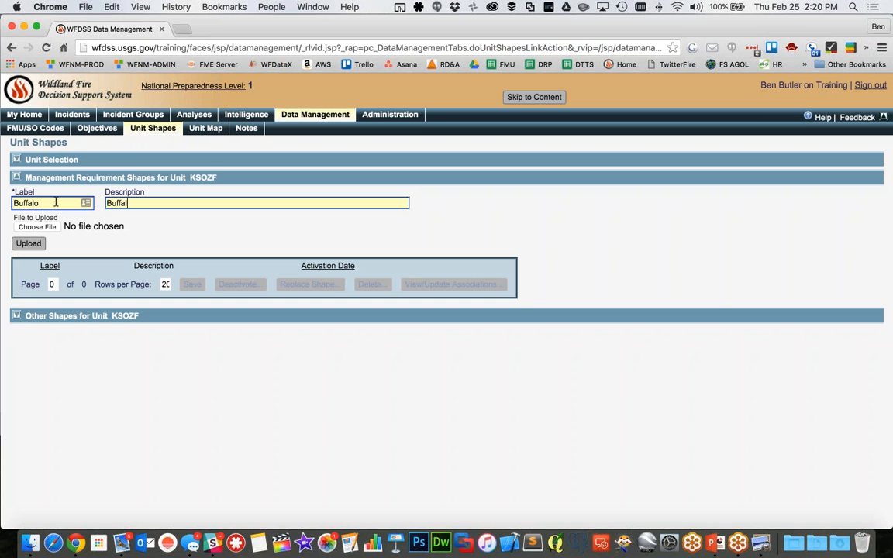
text(o Pasture)
key(Tab)
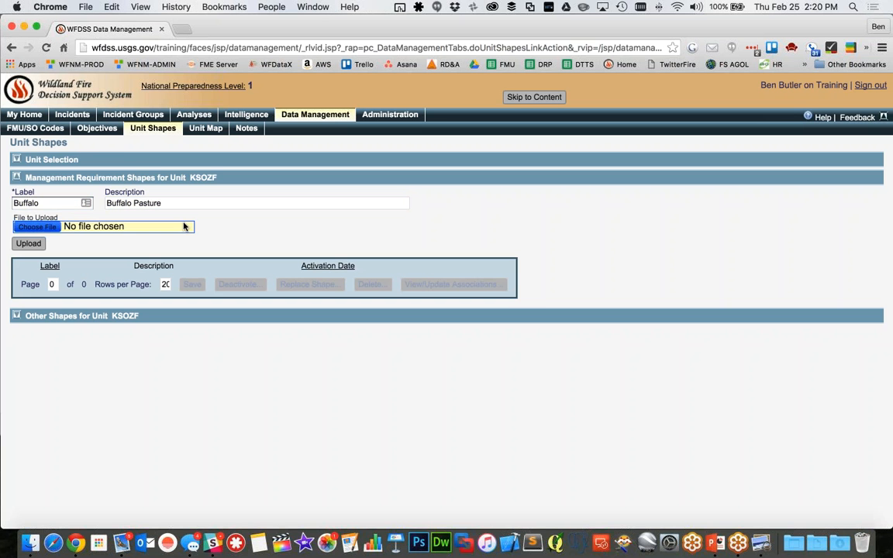
Choose Buffalo Grazing.zip from Downloads as the shape file and upload it
click(183, 226)
click(279, 132)
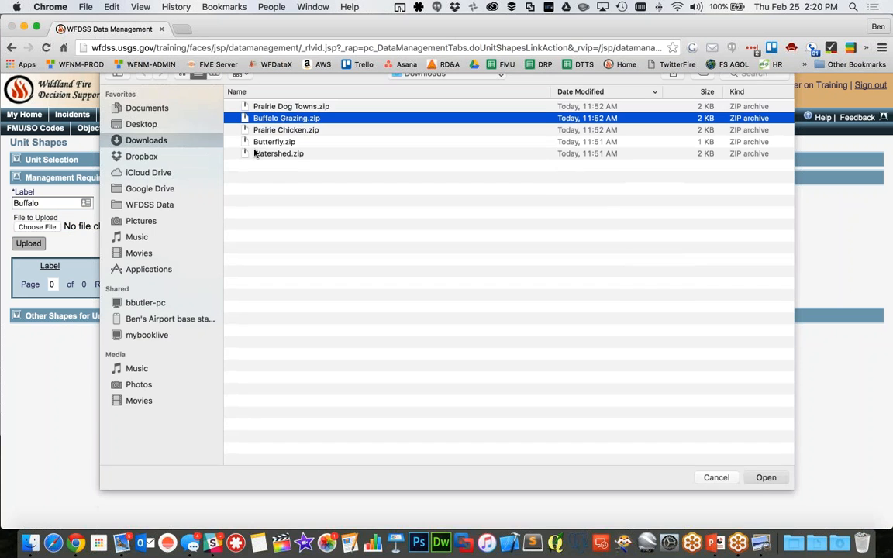
key(Return)
click(28, 243)
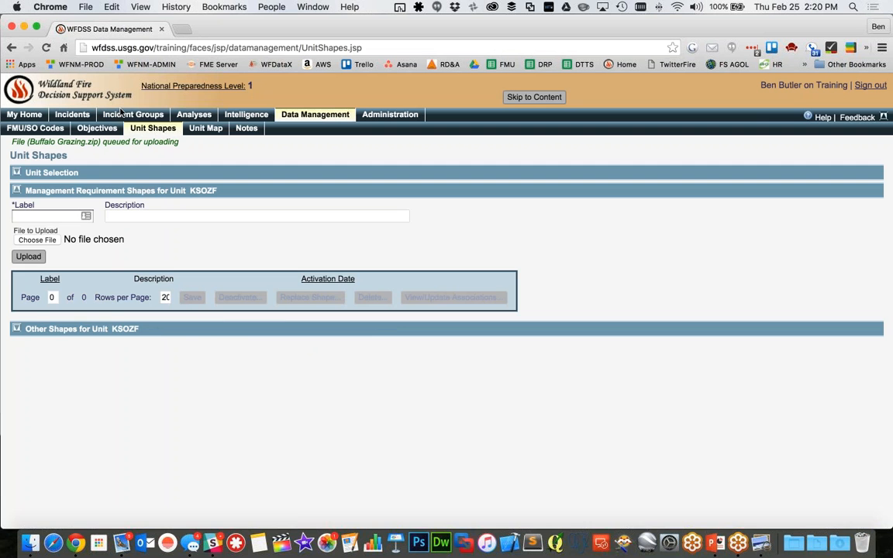
Reload the unit shapes by switching to the objectives and back until the upload is listed, and select the new Buffalo shape
click(97, 128)
click(153, 128)
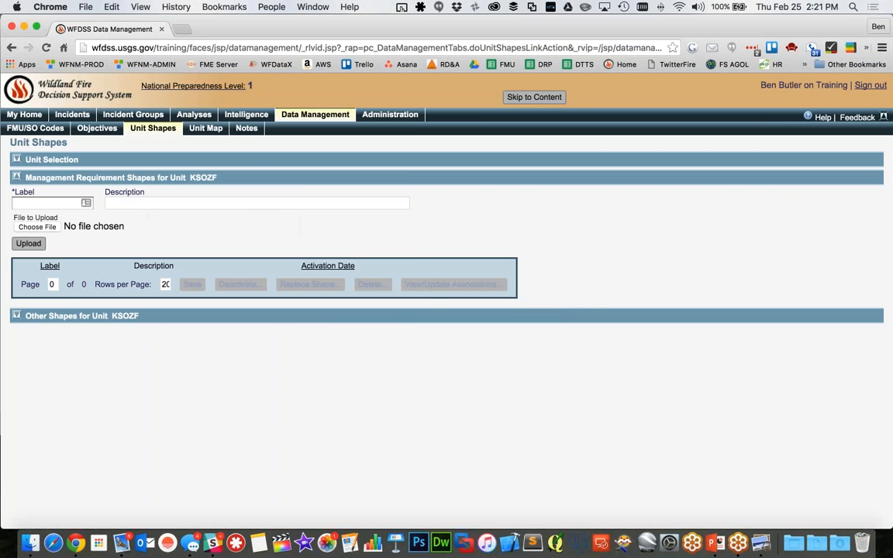
click(100, 129)
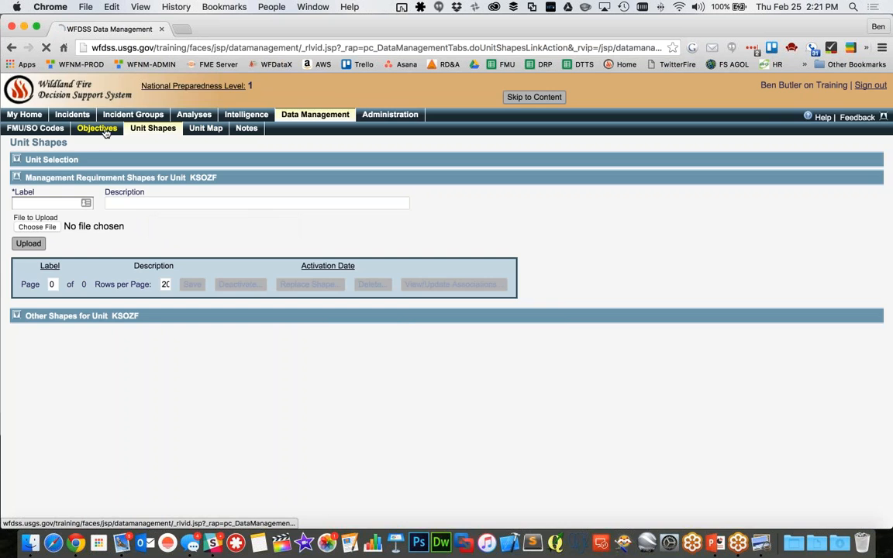
click(153, 129)
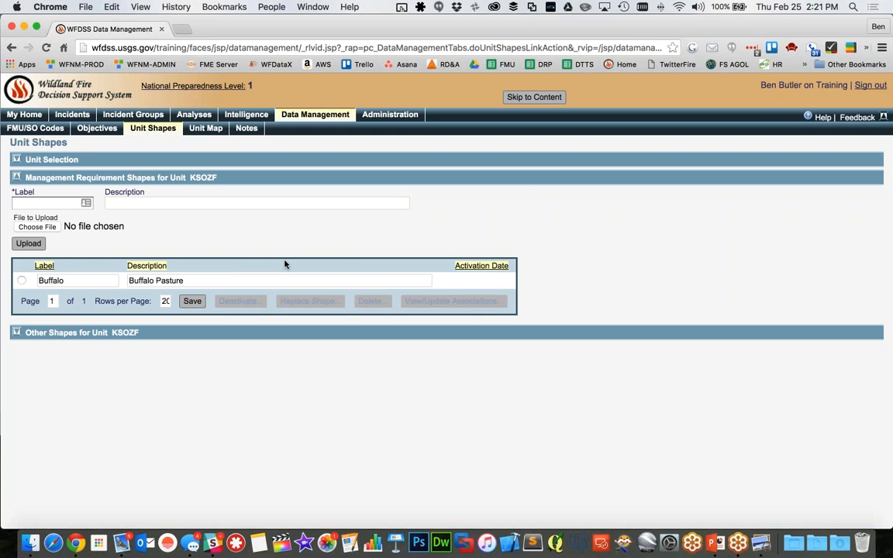
click(22, 280)
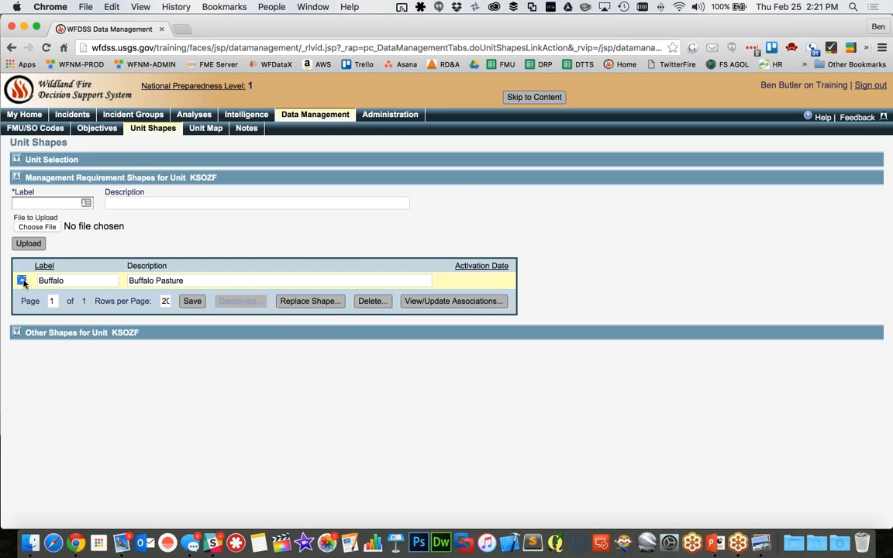
click(475, 303)
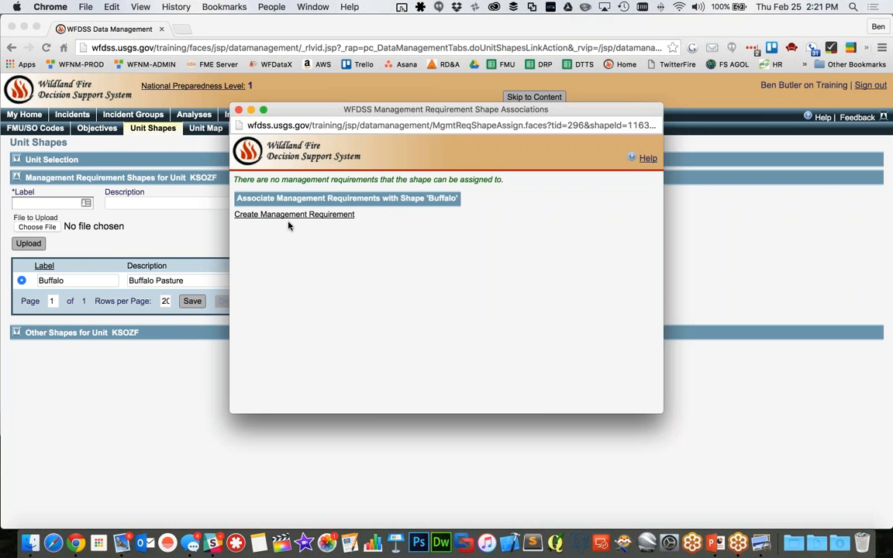
click(288, 216)
text(yyy)
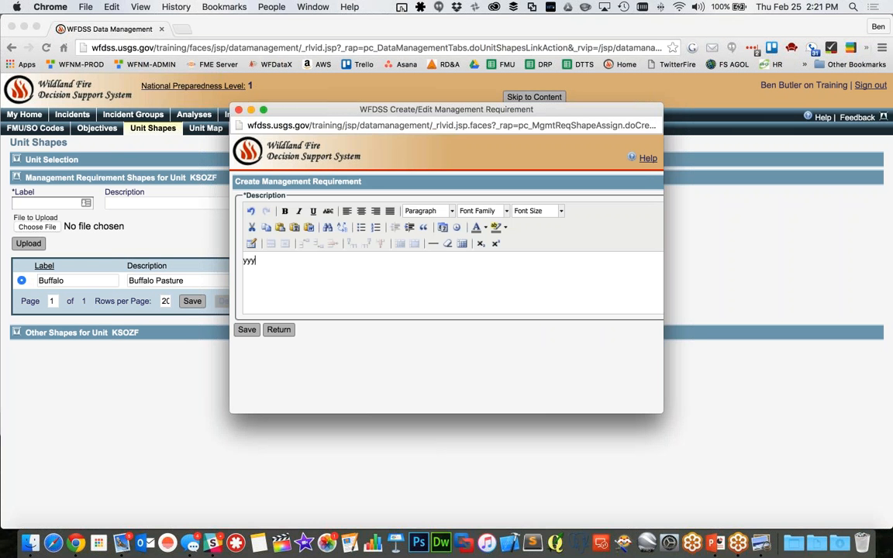
text(yyyyycgflflf;y)
click(199, 297)
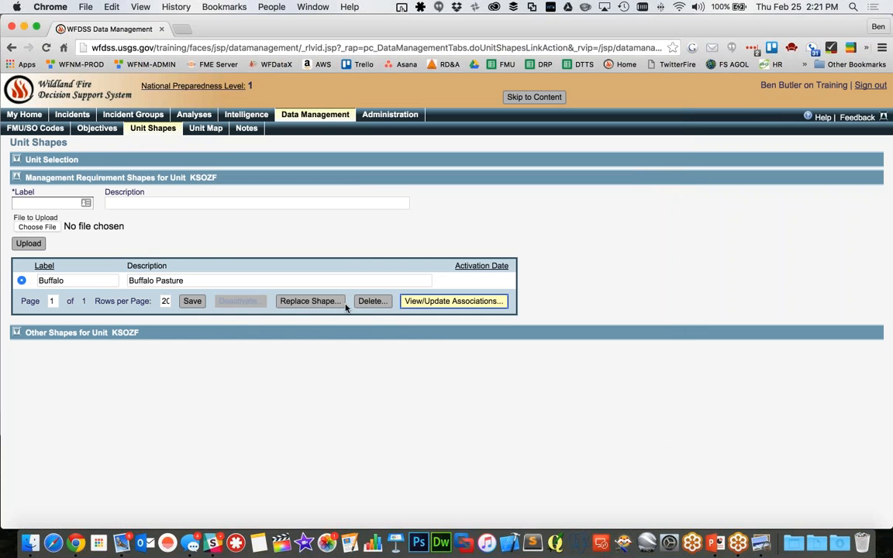
Create a management requirement reading "this is cool" from the Buffalo shape's associations and save it
click(411, 302)
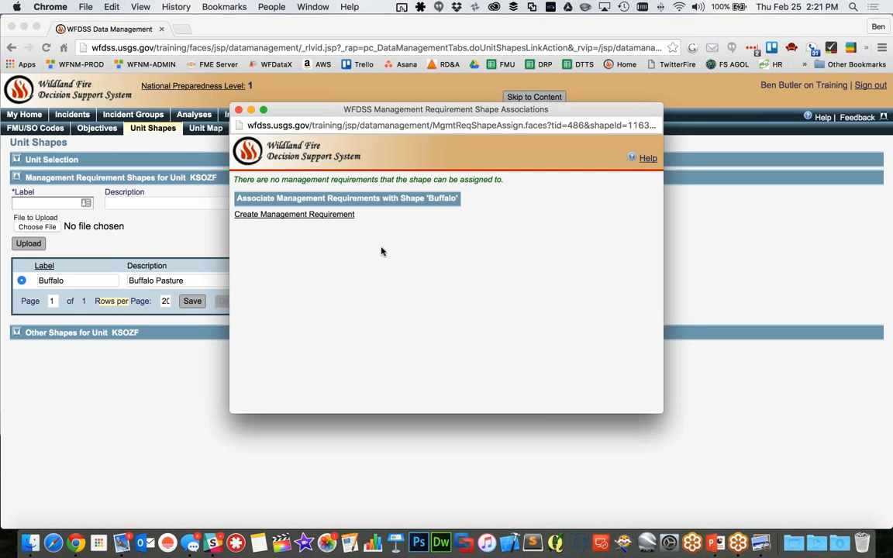
click(327, 217)
click(308, 265)
text(this)
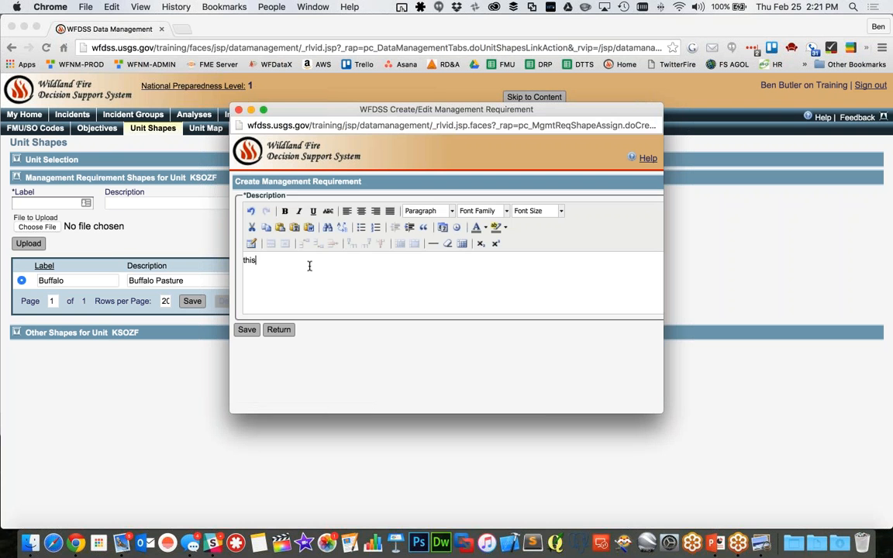
text( is cool)
key(Tab)
key(Return)
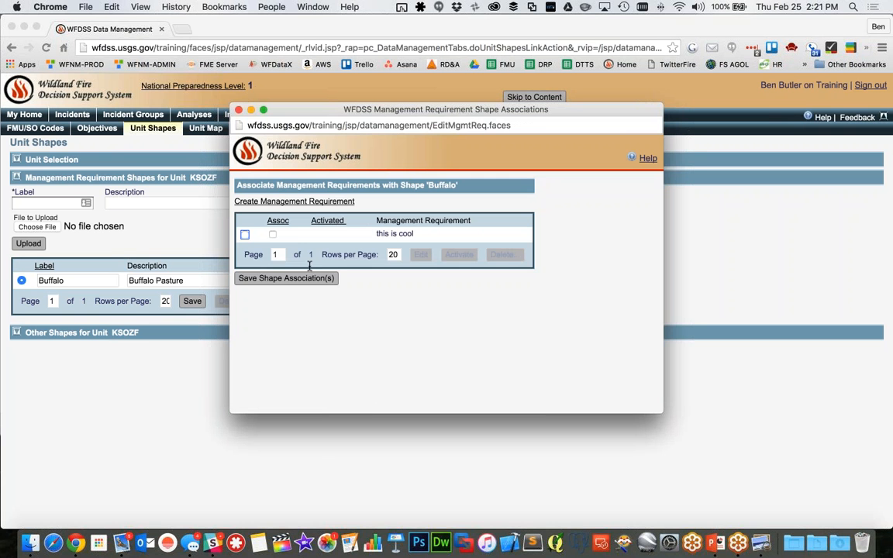
Associate the "this is cool" requirement with the Buffalo shape, save the association, and save the management requirement shapes list
click(271, 235)
click(276, 278)
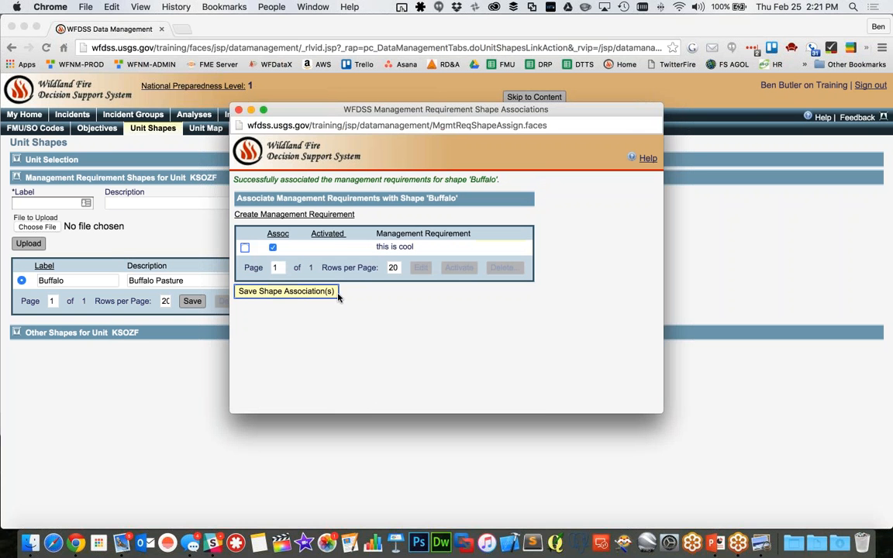
click(239, 109)
click(193, 301)
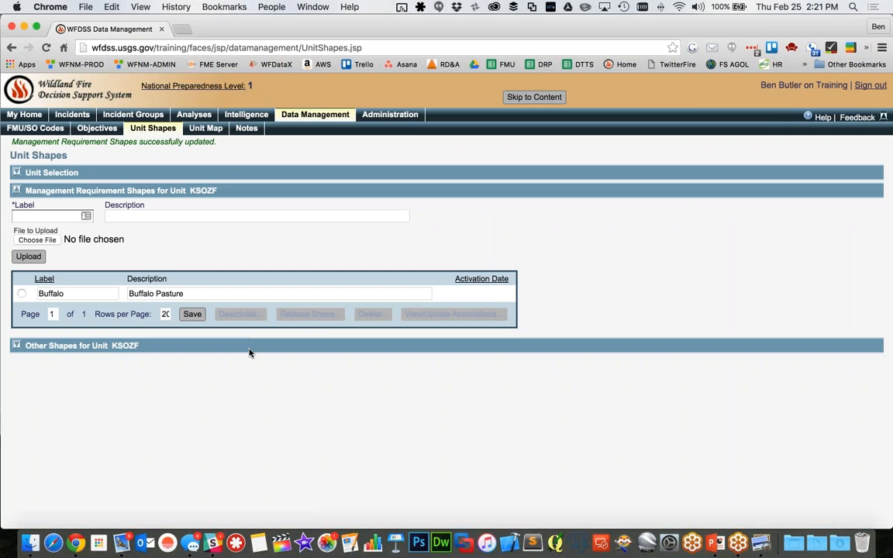
Activate the "this is cool" requirement in the Buffalo shape's associations, save the shape association and close the window
click(21, 293)
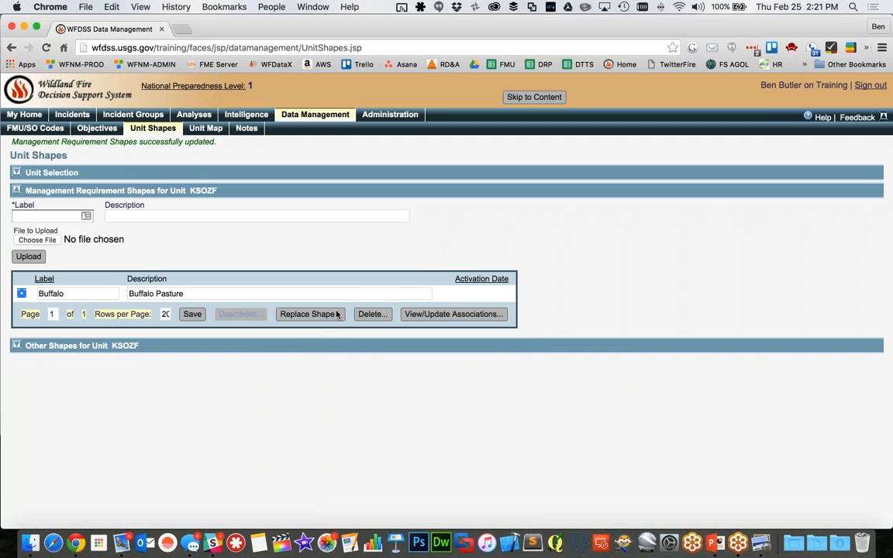
click(425, 314)
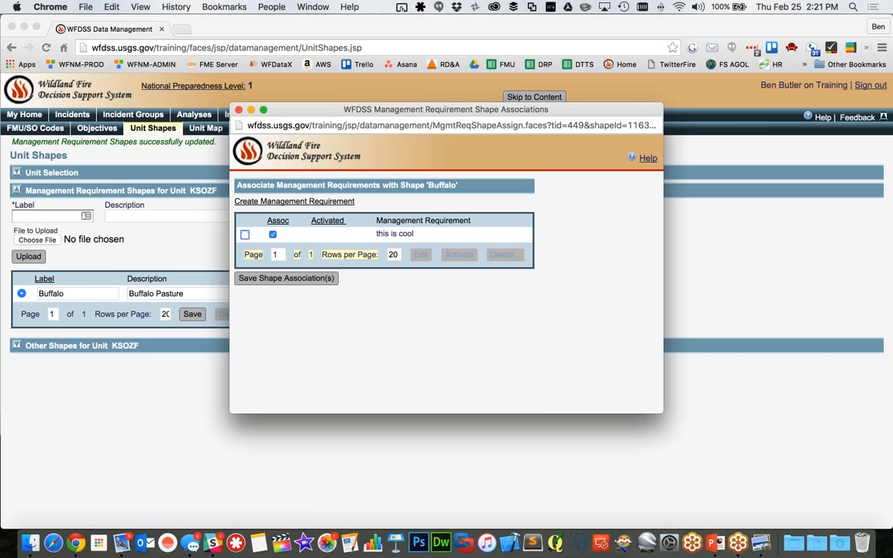
click(306, 234)
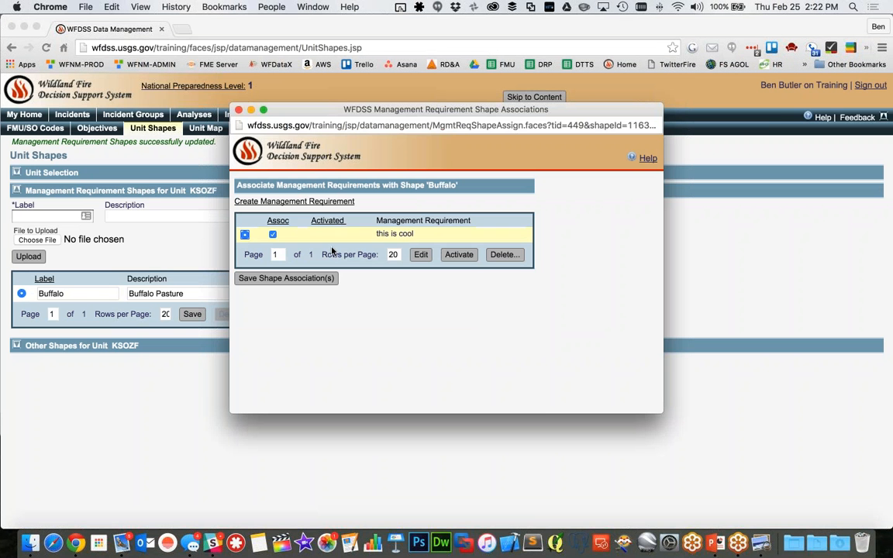
click(471, 262)
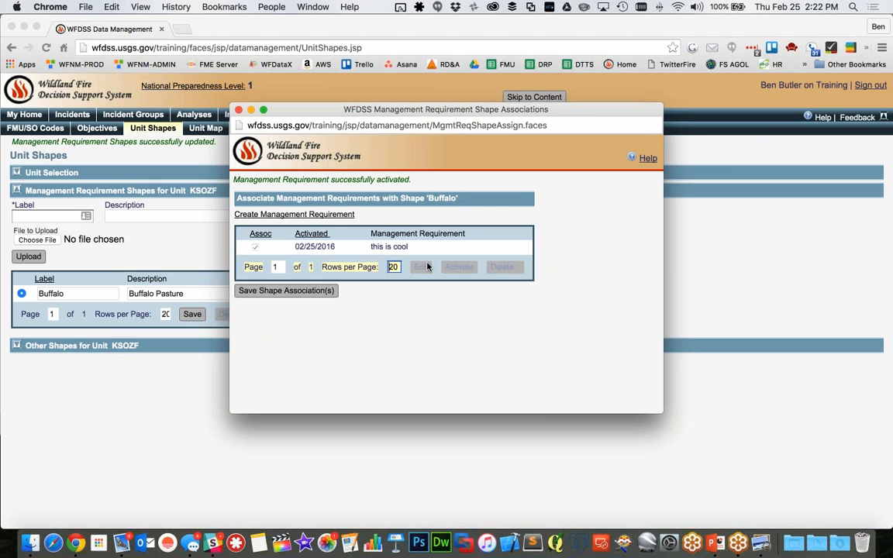
click(286, 290)
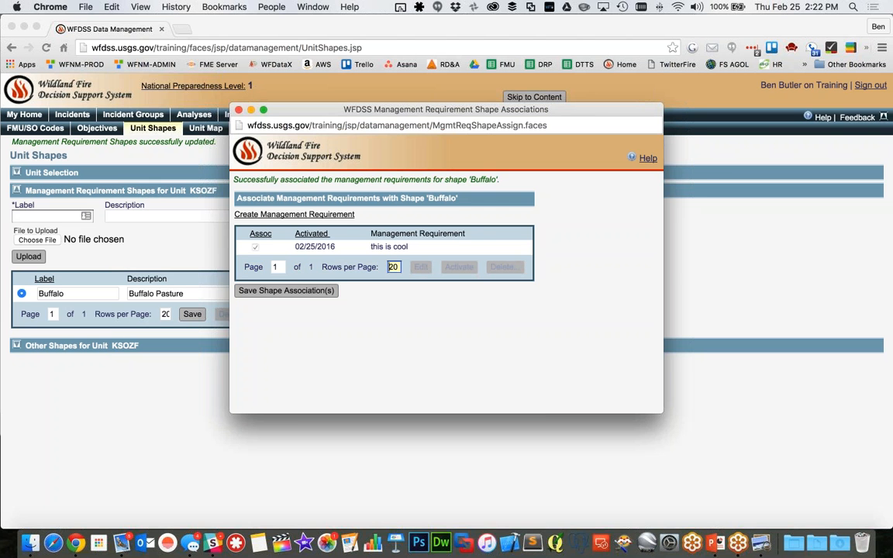
click(238, 109)
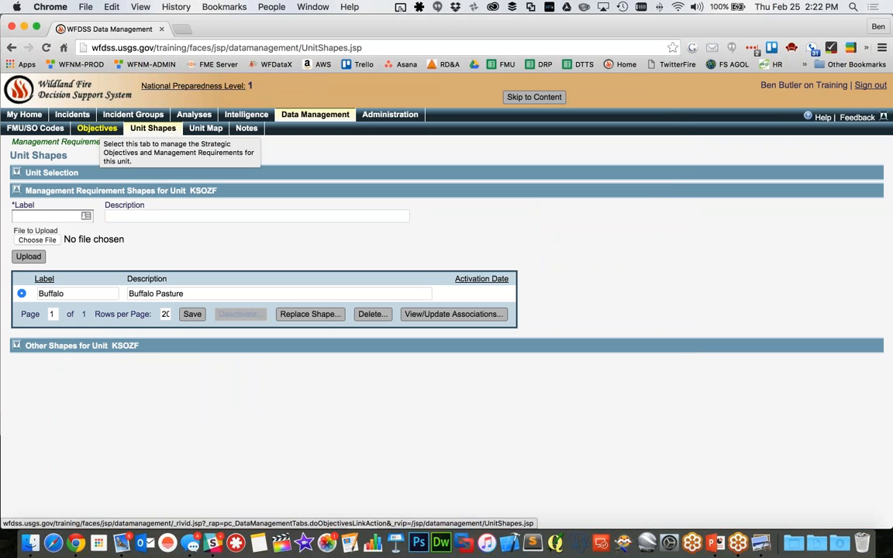
Filter the unit's objectives list to management requirements to compare the two Buffalo entries
click(97, 129)
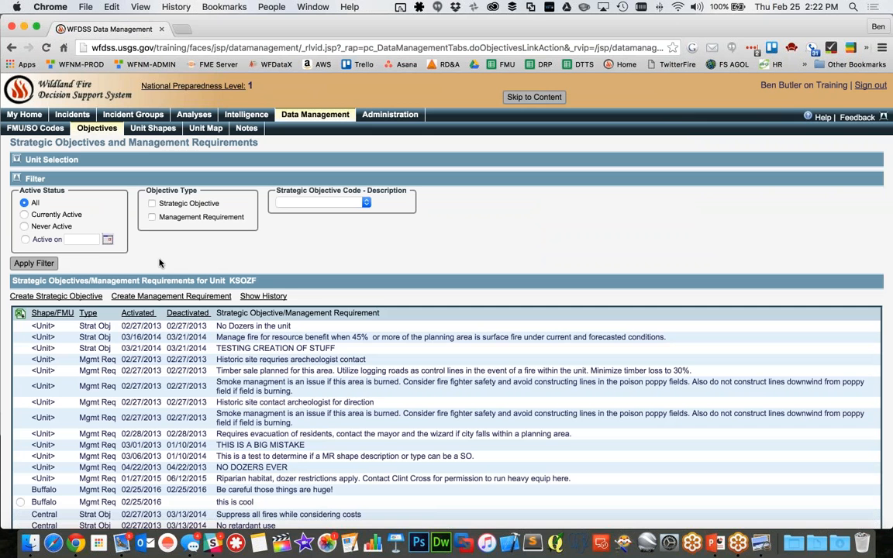
scroll(543, 346, down, 2)
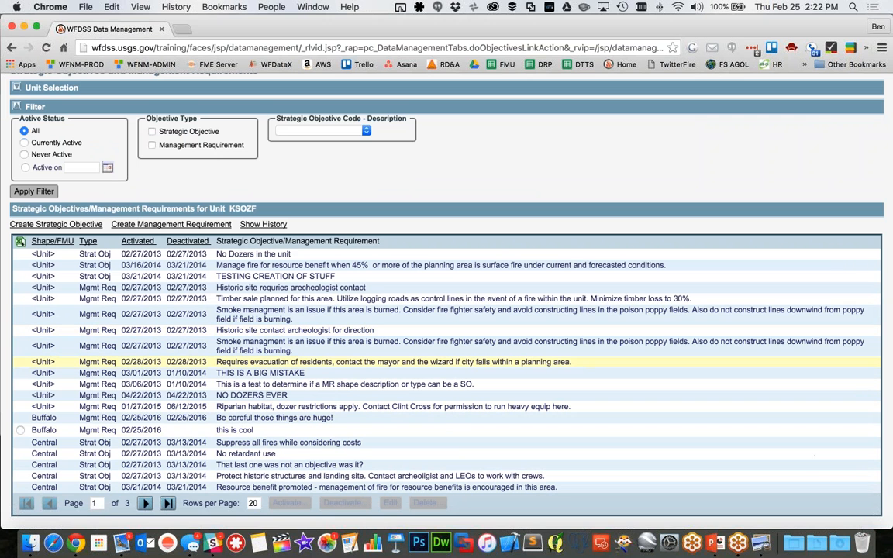
click(152, 145)
click(34, 190)
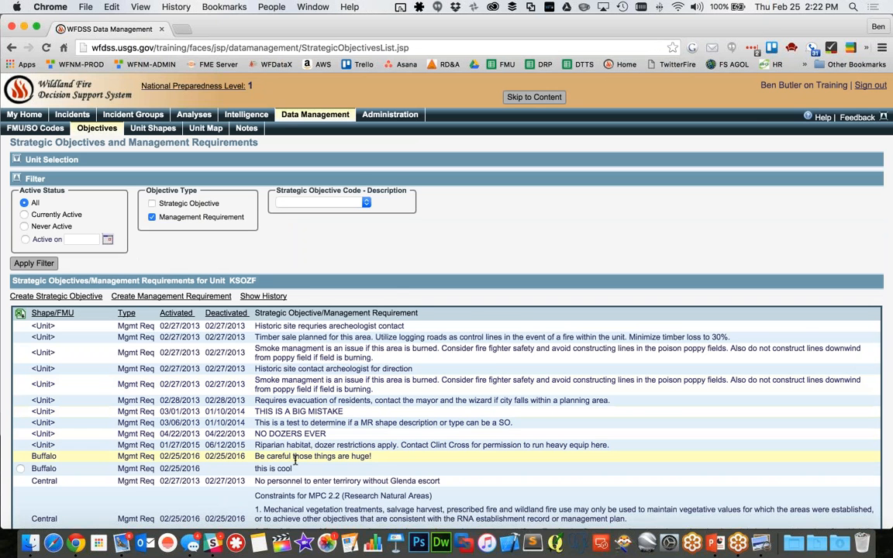
Sort the management requirements by deactivation date, newest first, and highlight the Buffalo requirement "Be careful those things are huge!"
scroll(310, 418, down, 2)
scroll(310, 372, down, 3)
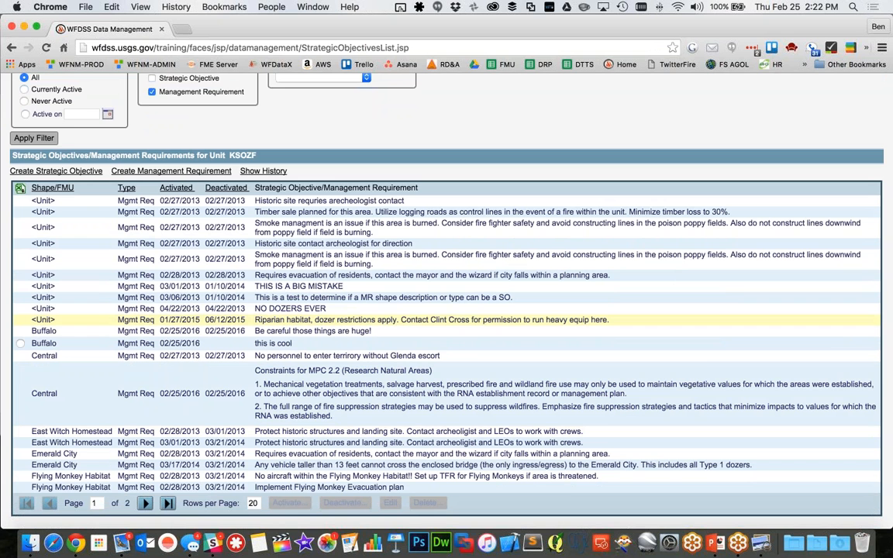
click(226, 188)
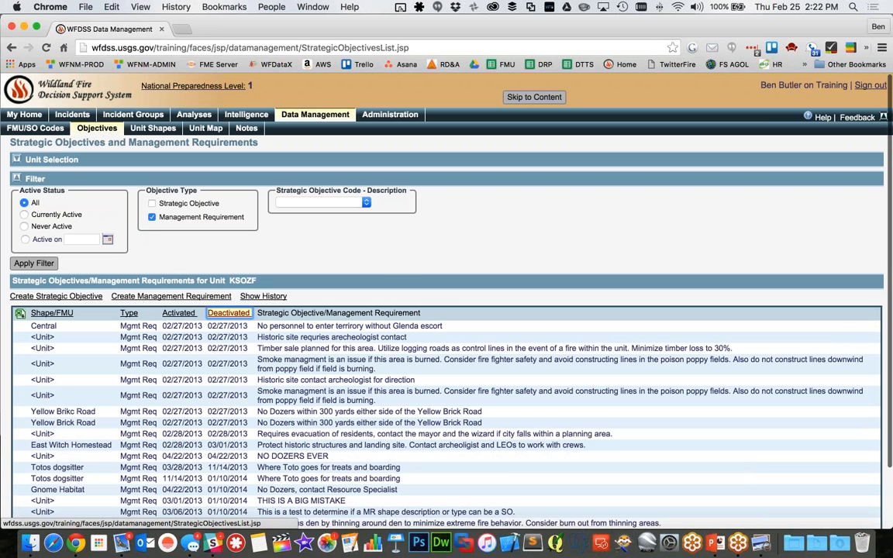
click(228, 314)
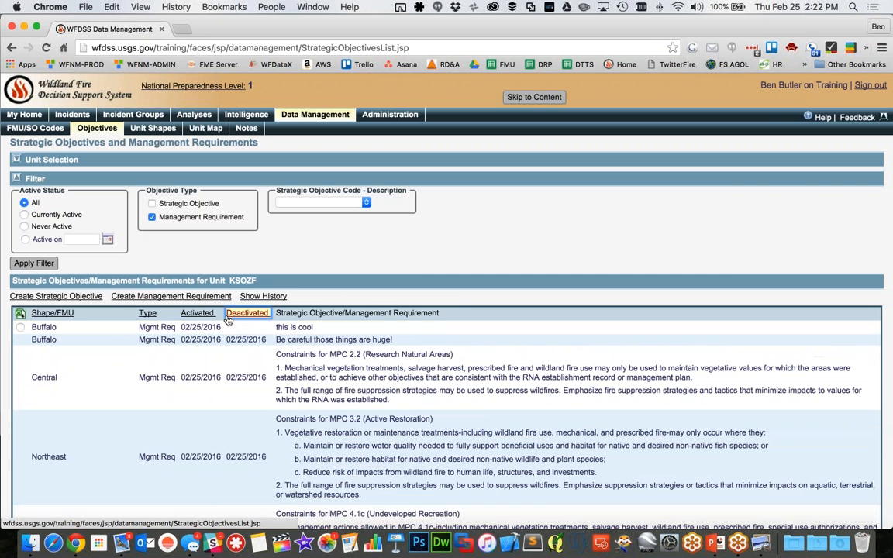
drag(287, 340, 311, 340)
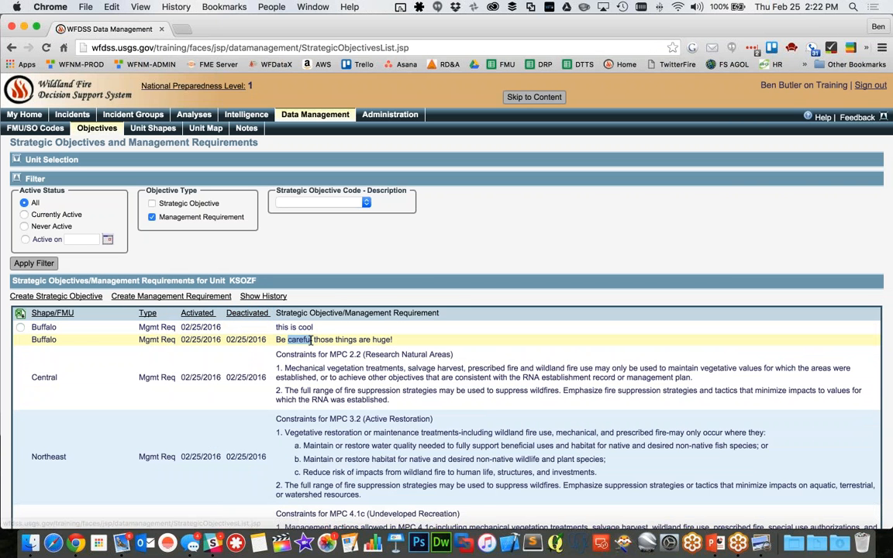
triple_click(311, 340)
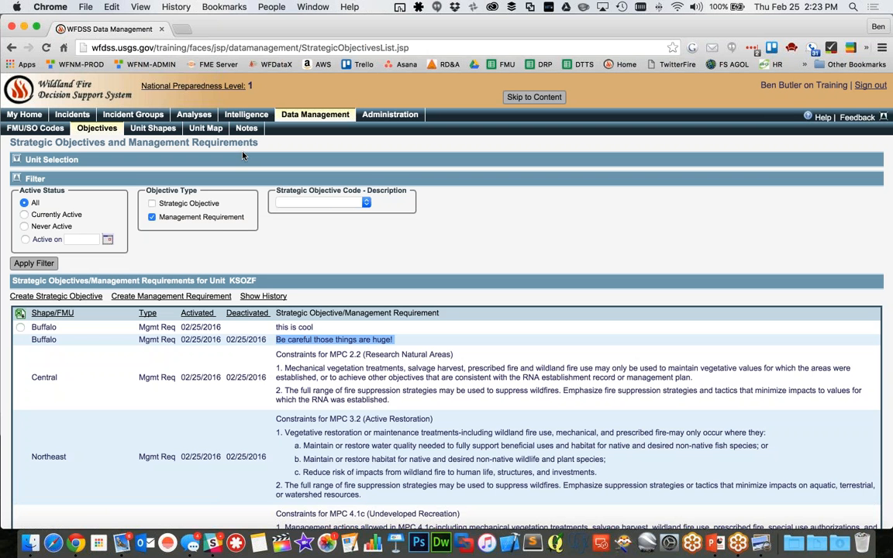
Display all strategic objectives, all management requirements and the Environment shapes of KSOZF on the unit map
click(217, 136)
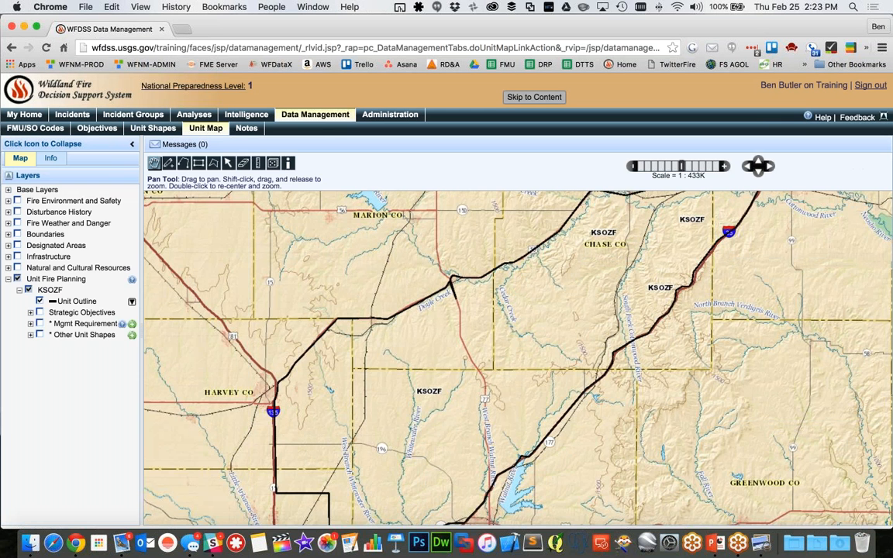
click(31, 312)
click(51, 323)
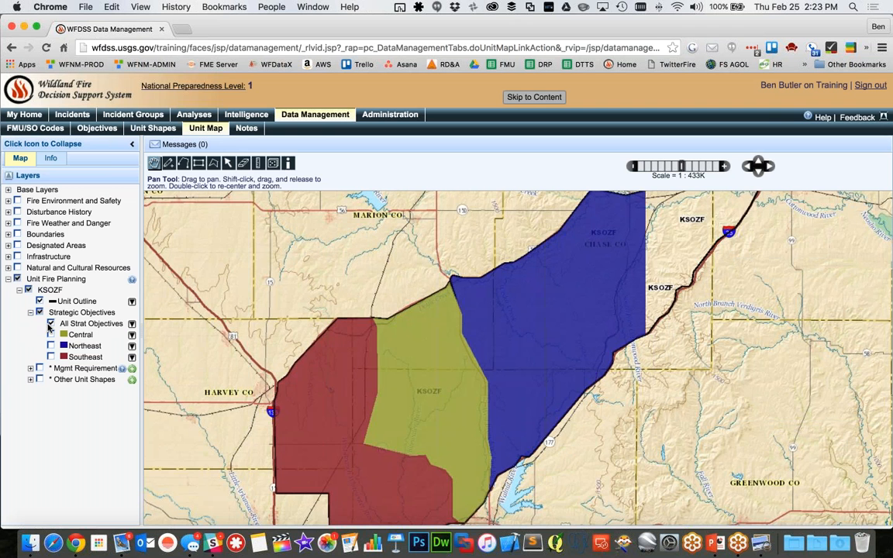
click(31, 369)
click(51, 379)
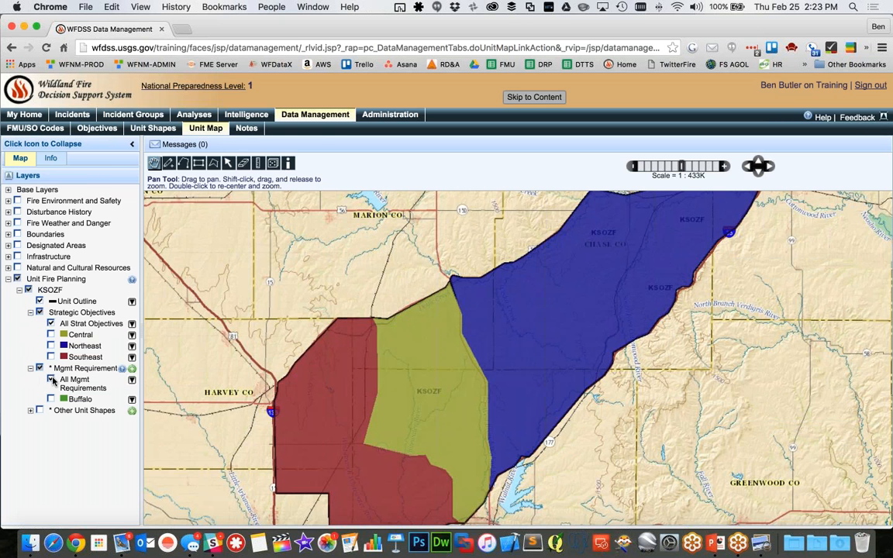
click(30, 411)
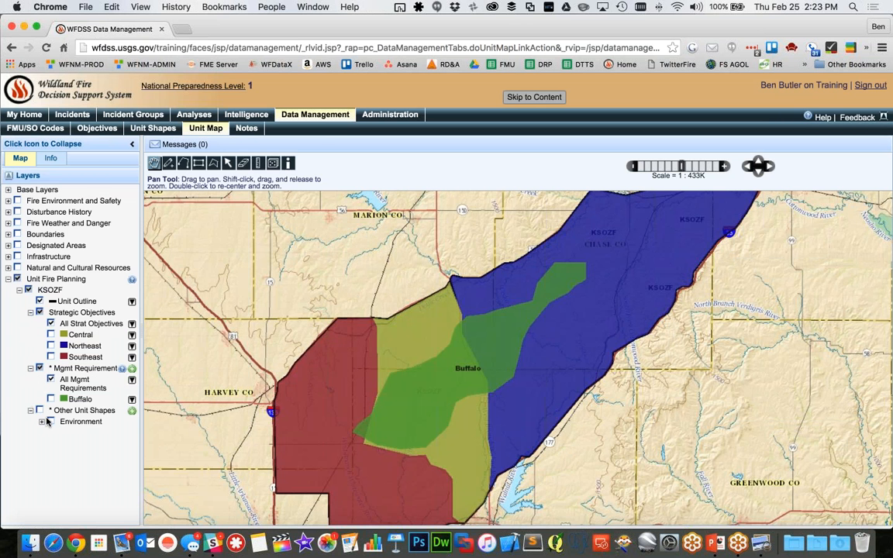
click(43, 422)
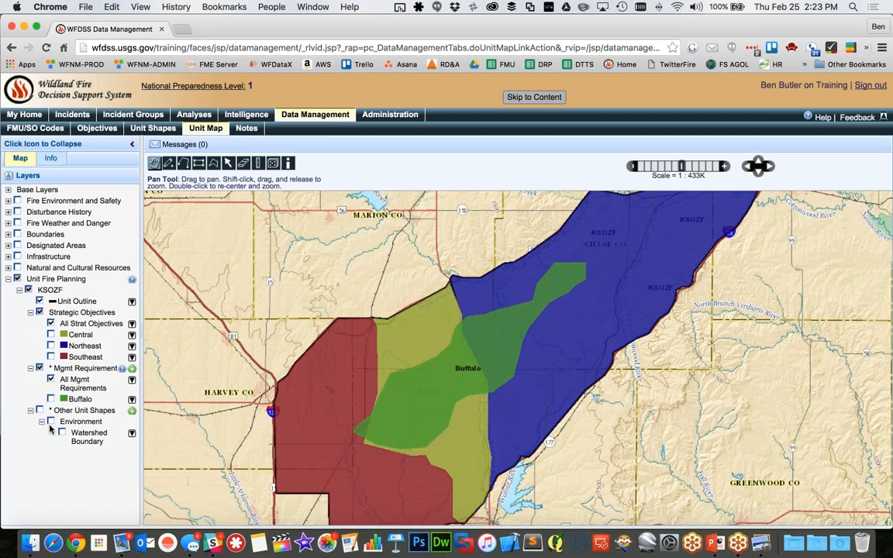
click(51, 423)
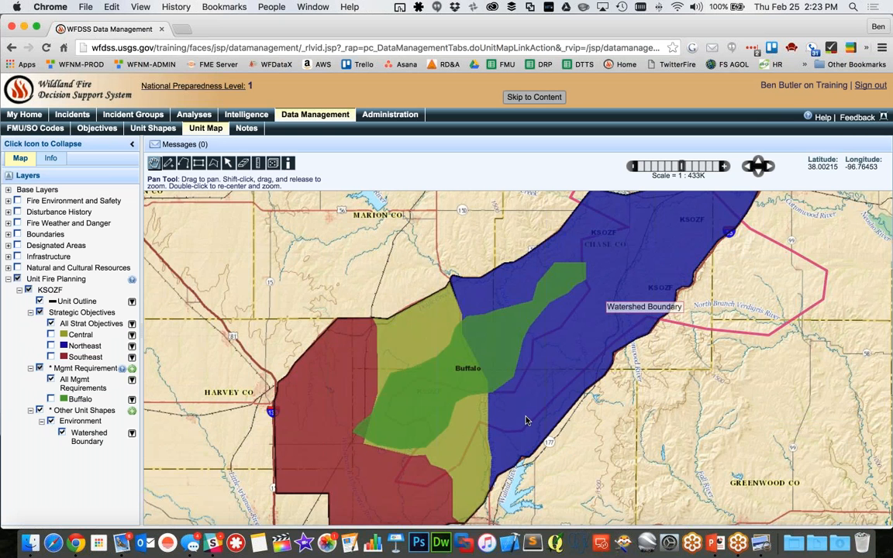
Hide the other unit shapes, draw a rectangle over the unit's northeast part, and leave the map for the unit shapes page
click(39, 410)
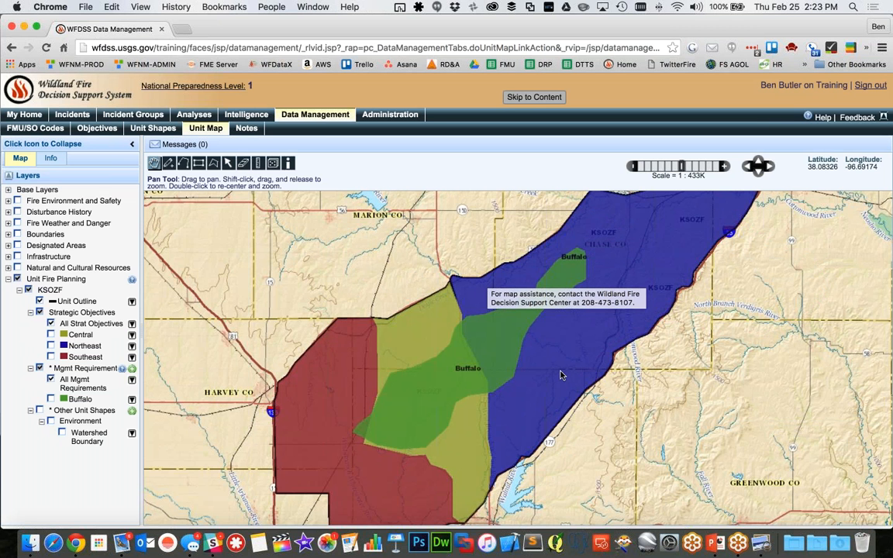
click(633, 166)
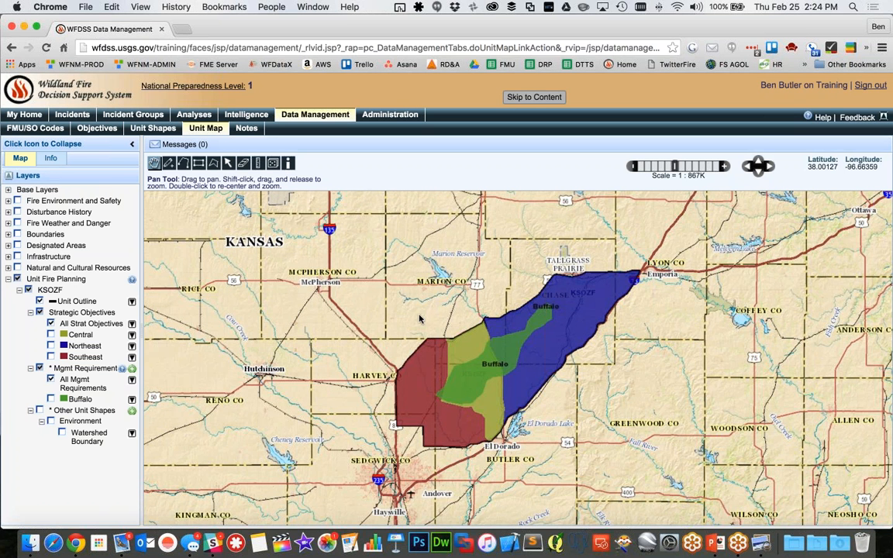
click(198, 163)
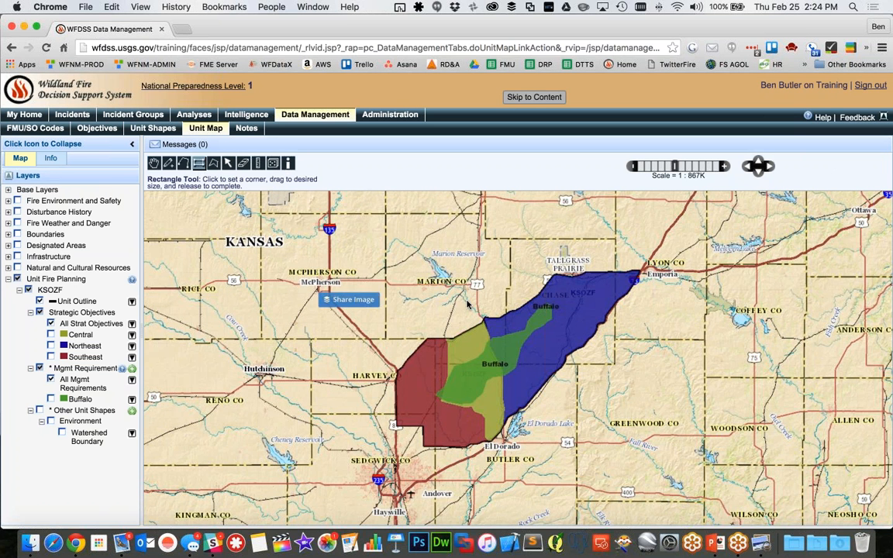
drag(521, 256, 688, 403)
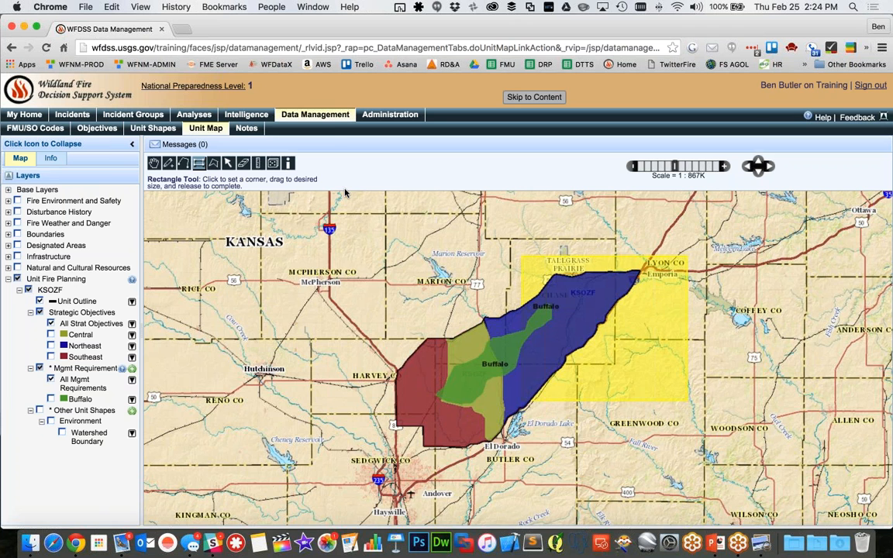
click(162, 130)
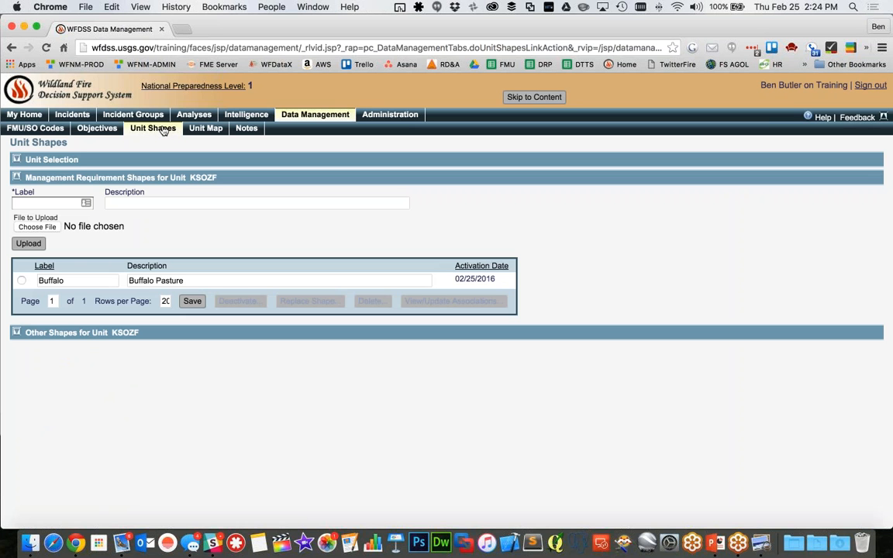
Reopen the unit map and display all strategic objectives together with the Watershed Boundary shape
click(207, 129)
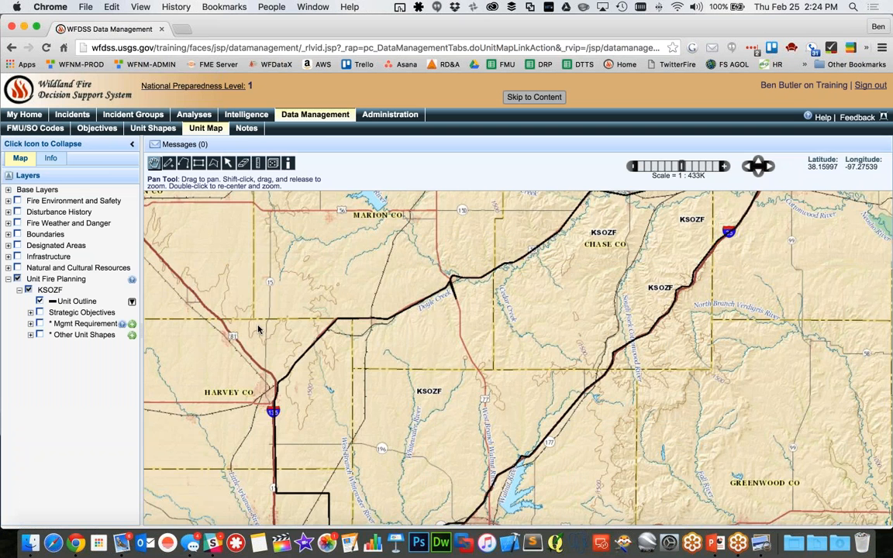
click(632, 167)
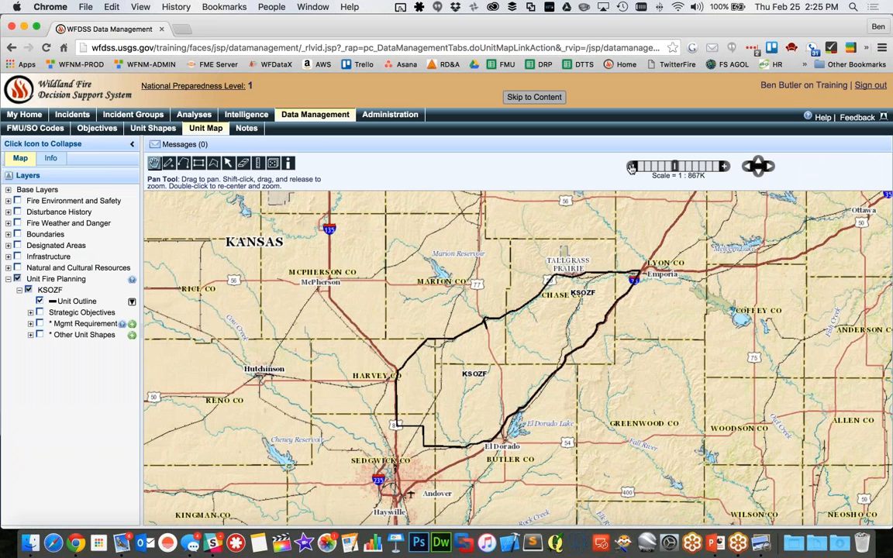
click(31, 313)
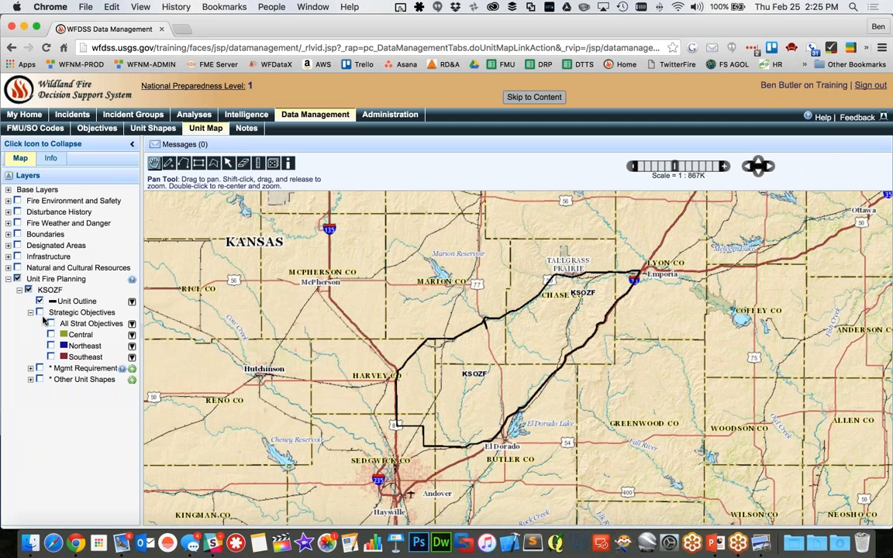
click(39, 312)
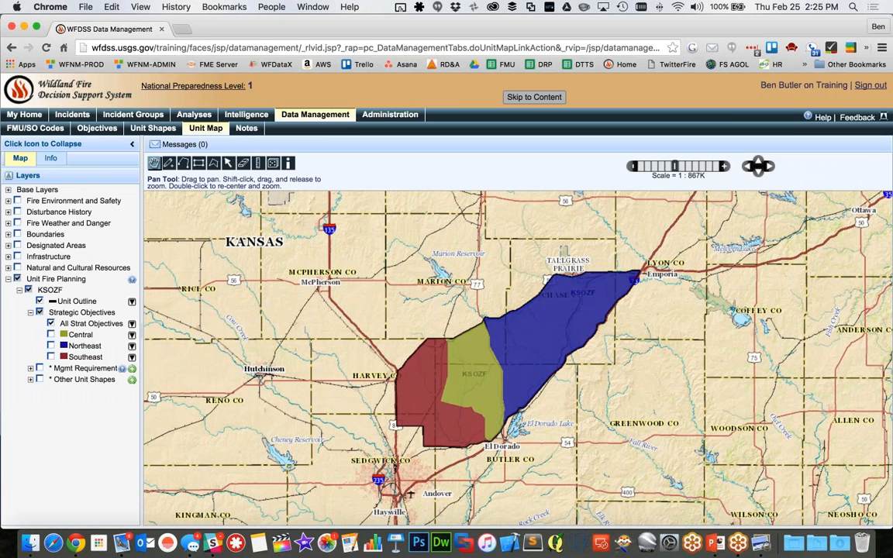
click(30, 379)
click(42, 391)
click(62, 401)
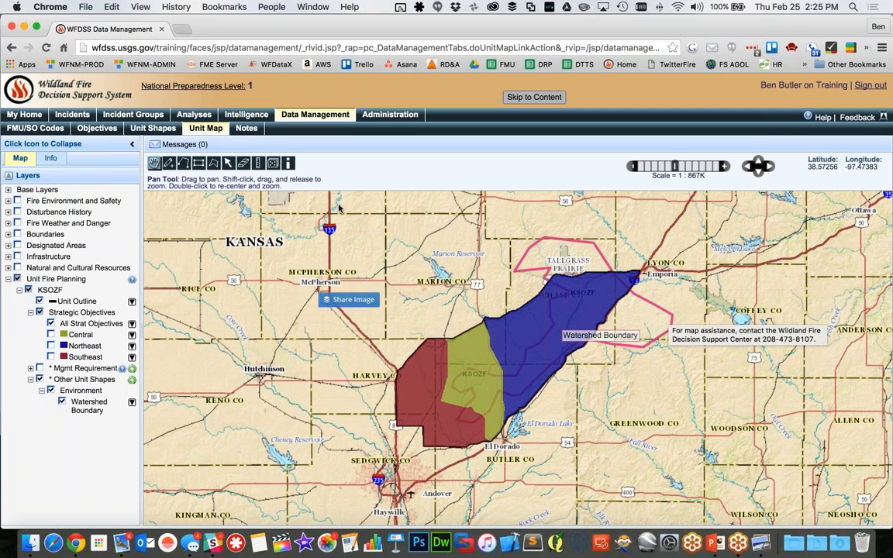
Draw a closed polygon around the whole KSOZF unit and its watershed boundary with the Polygon tool
click(212, 164)
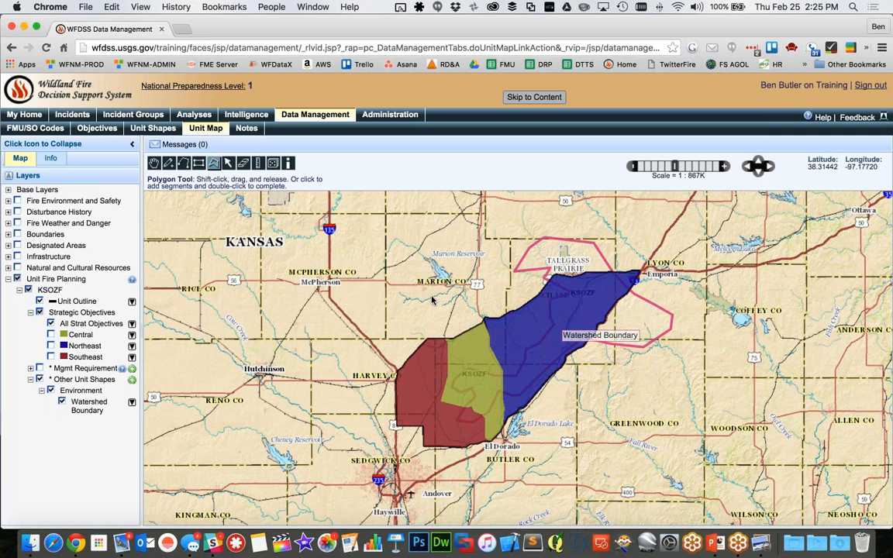
click(483, 300)
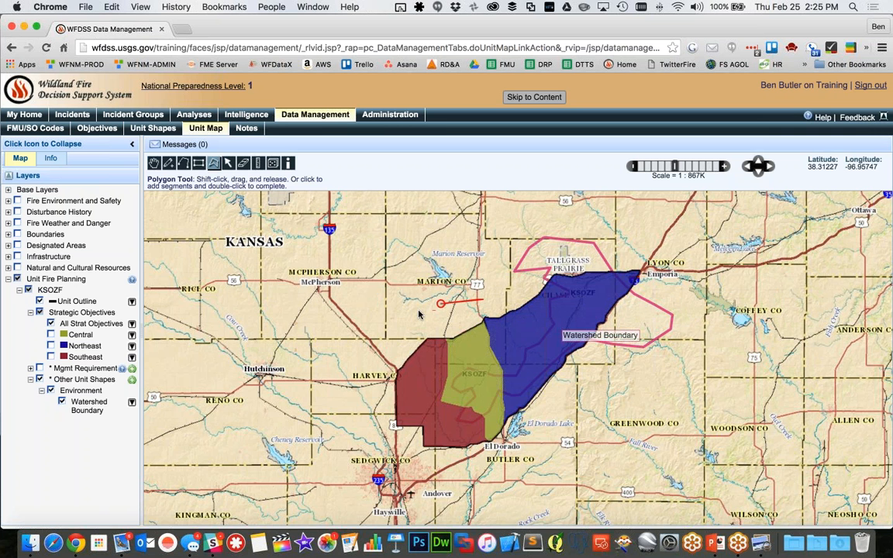
click(405, 315)
click(379, 347)
click(363, 433)
click(408, 496)
click(536, 502)
click(581, 452)
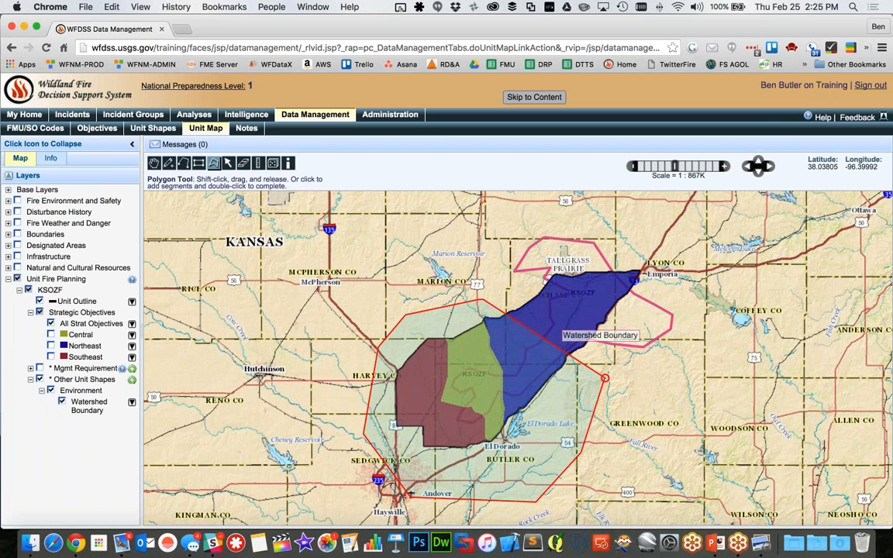
click(605, 379)
click(691, 345)
click(709, 292)
click(694, 254)
click(640, 209)
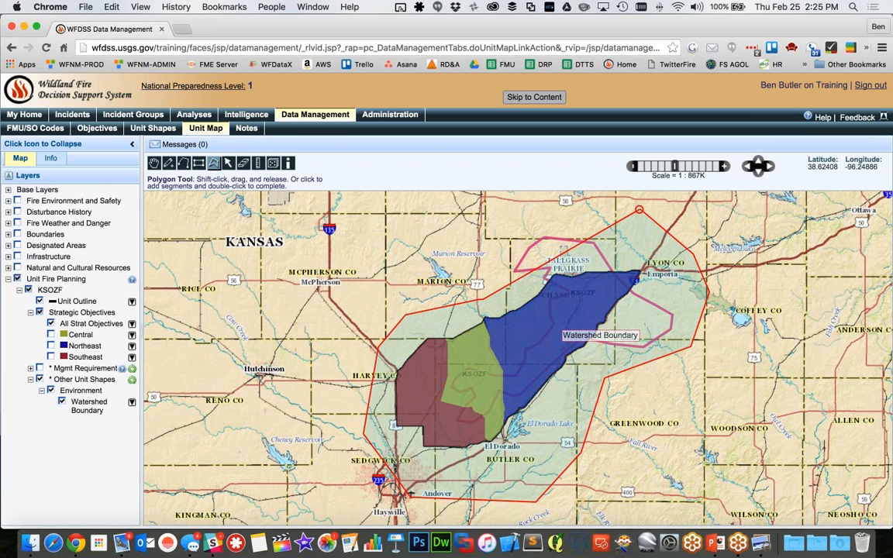
click(573, 217)
double_click(493, 256)
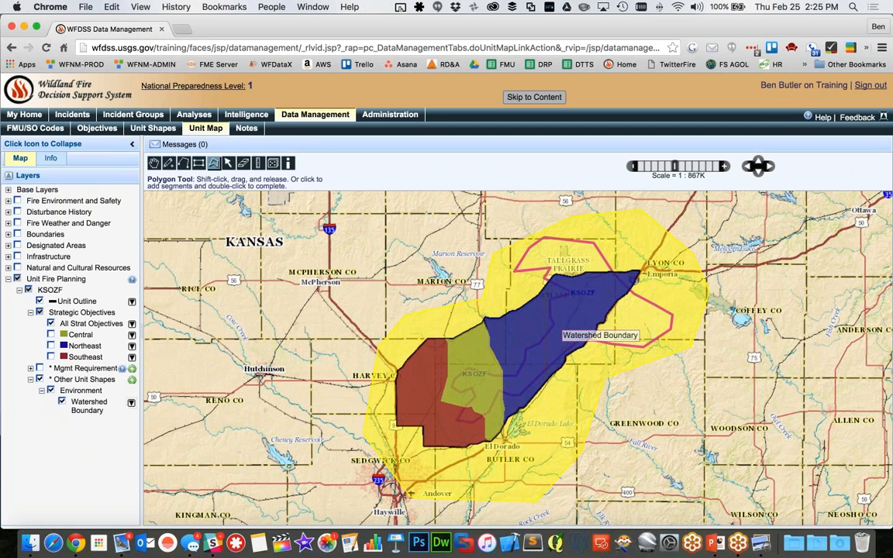
Save the polygon under Other Unit Shapes as "Protection Boundary" with category "Protection" and description "Boundary"
click(133, 382)
click(78, 403)
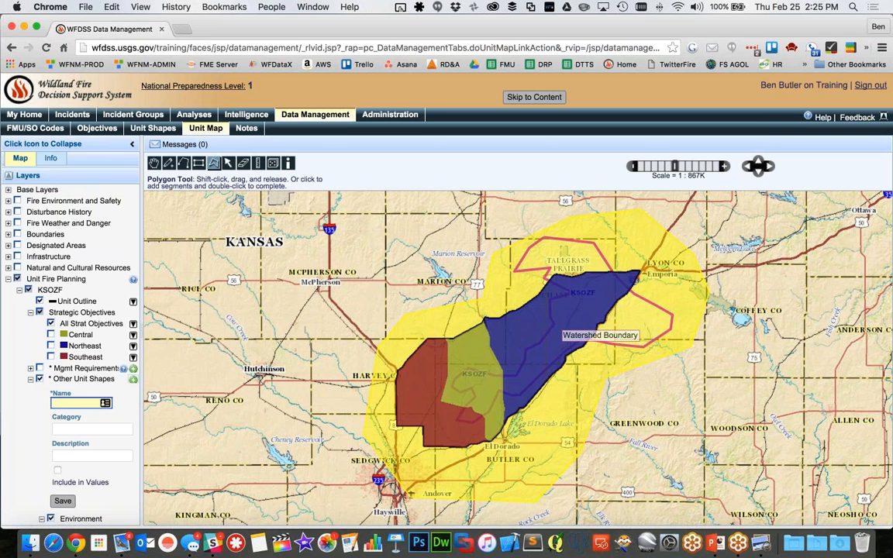
text(Protection)
text( Bou)
text(ndary)
key(Tab)
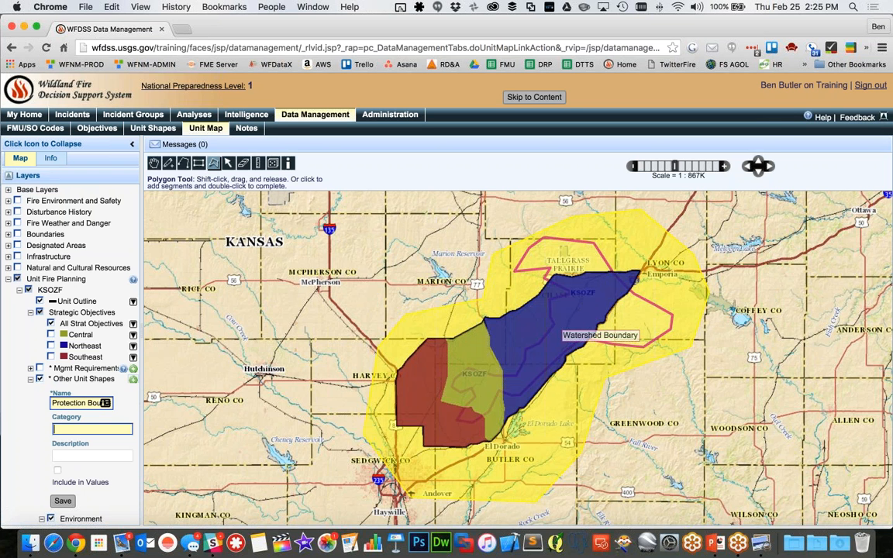
text(Protection)
key(Tab)
text(Boundary)
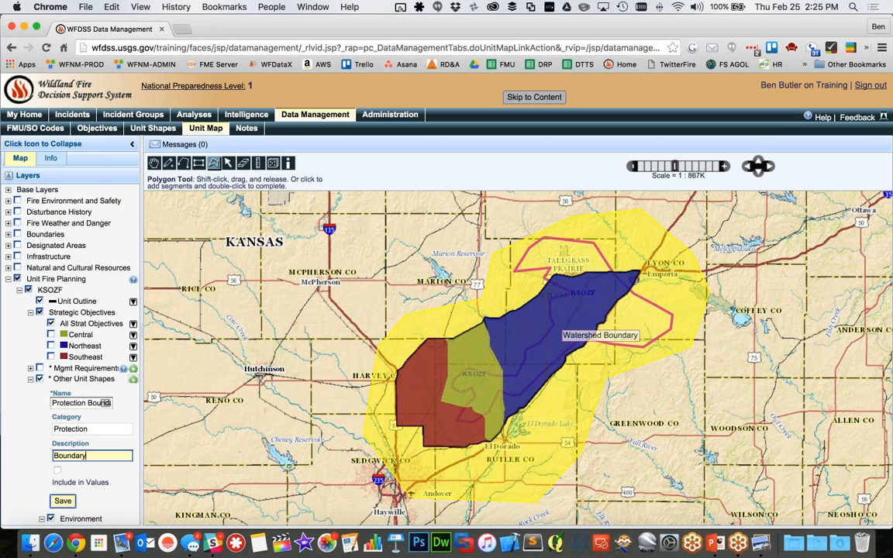
click(63, 501)
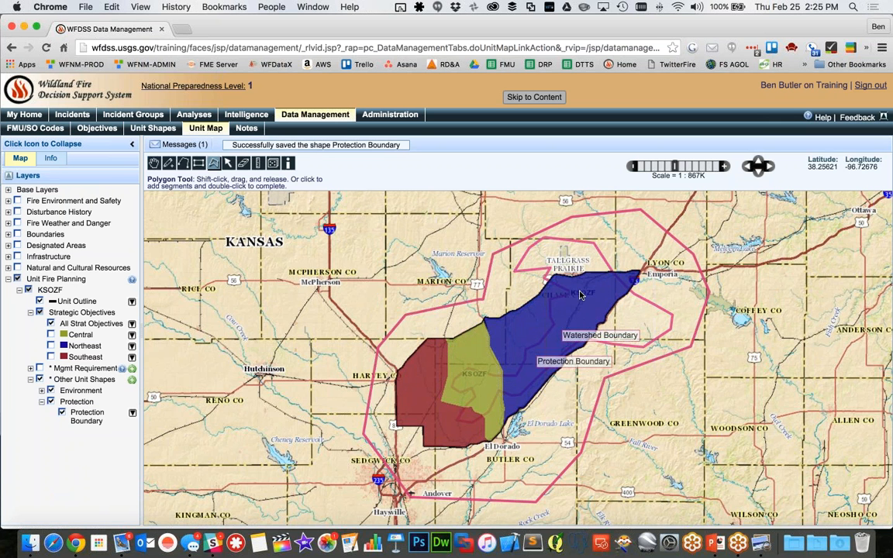
Toggle the Protection Boundary's display off and on, and hide the Watershed Boundary on the map
click(62, 412)
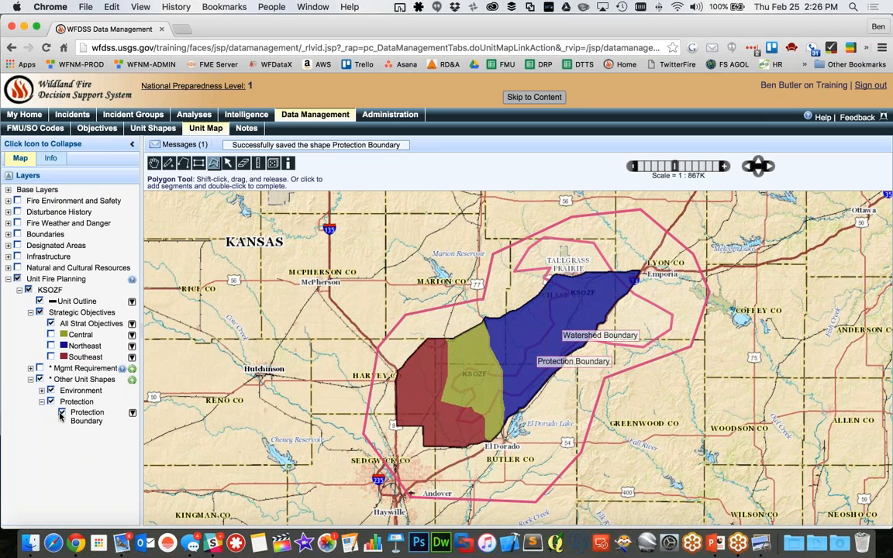
click(61, 414)
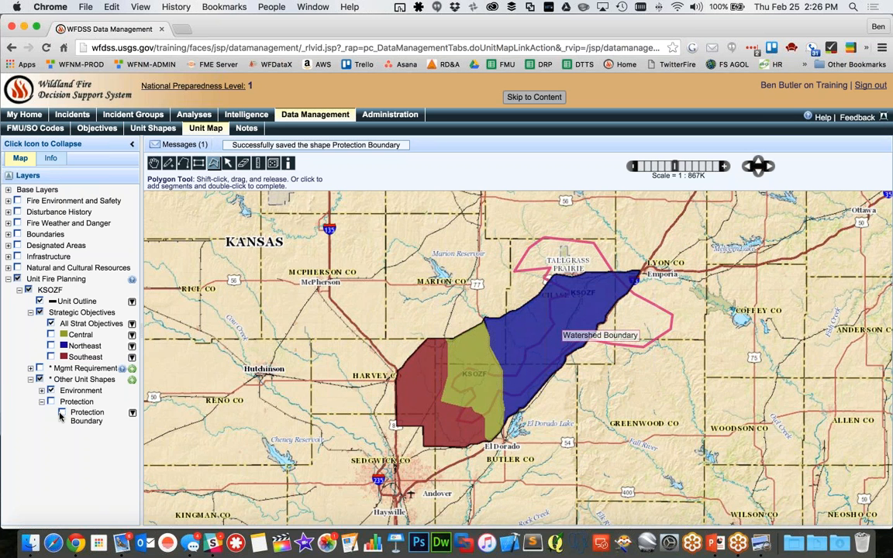
click(62, 413)
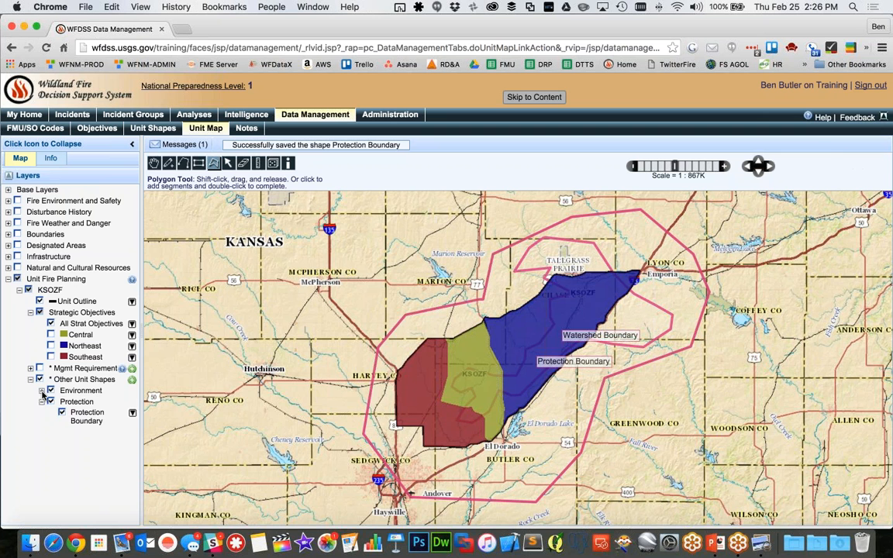
click(43, 391)
click(62, 401)
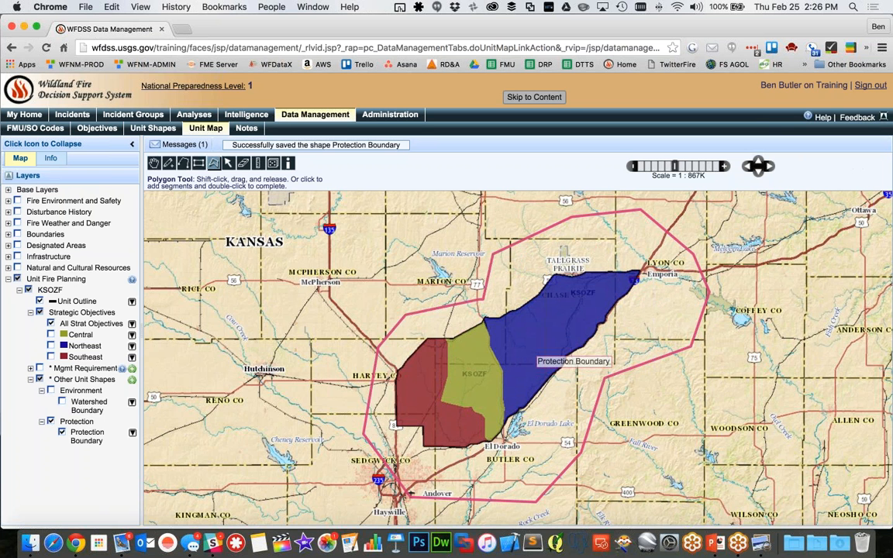
Open the unit shapes of KSOZF and select the Buffalo management requirement shape
click(147, 126)
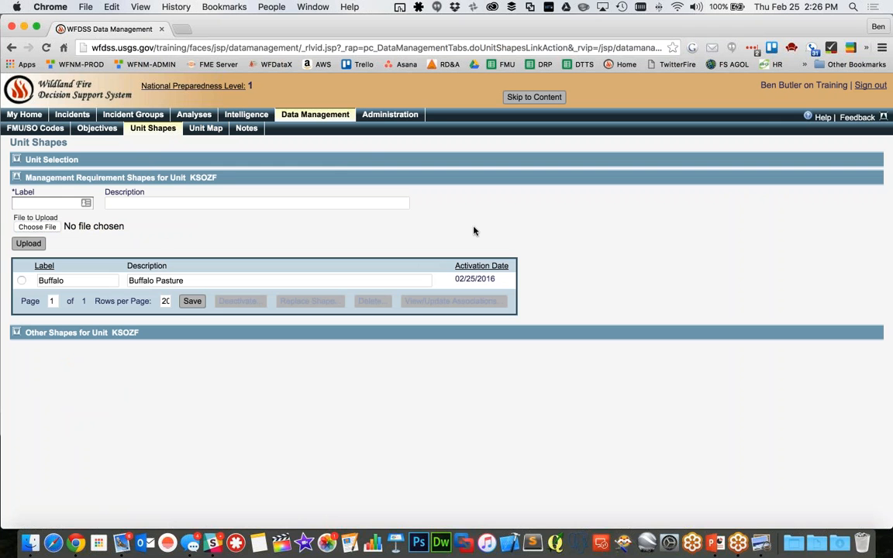
click(22, 281)
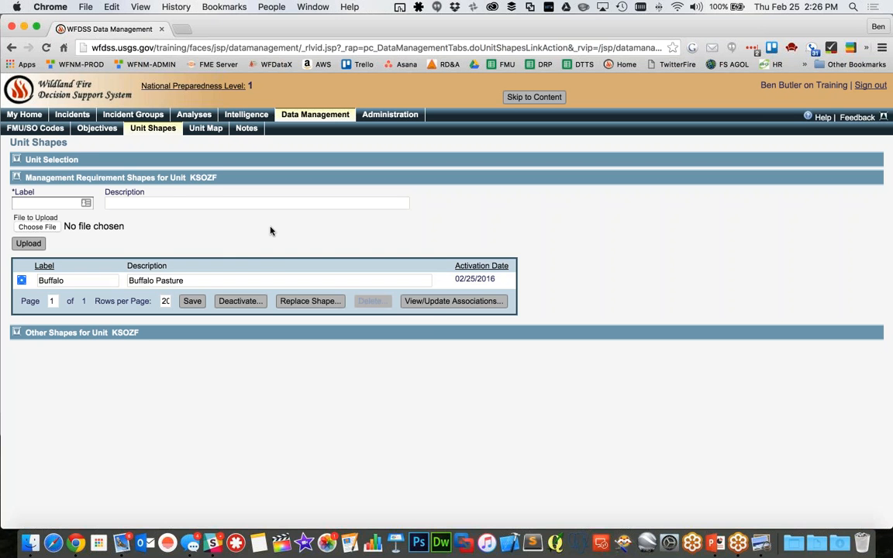
click(297, 302)
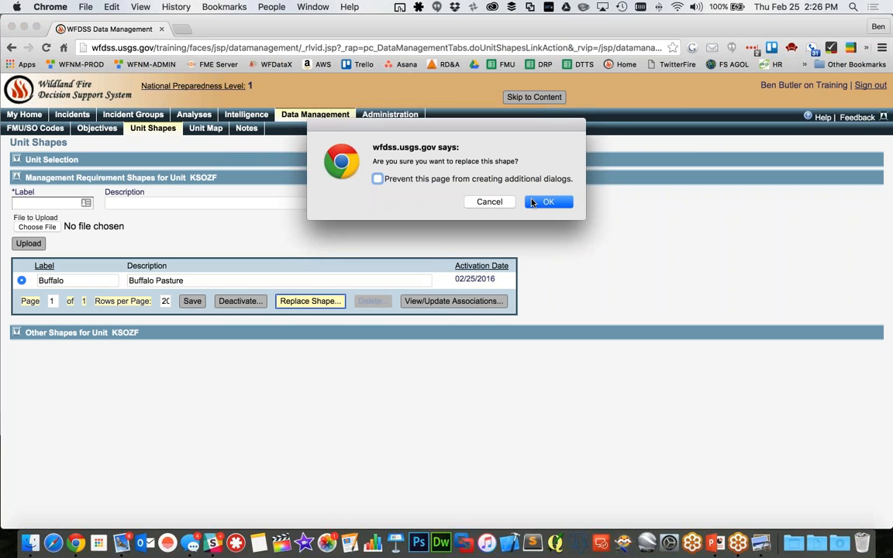
click(489, 202)
click(81, 281)
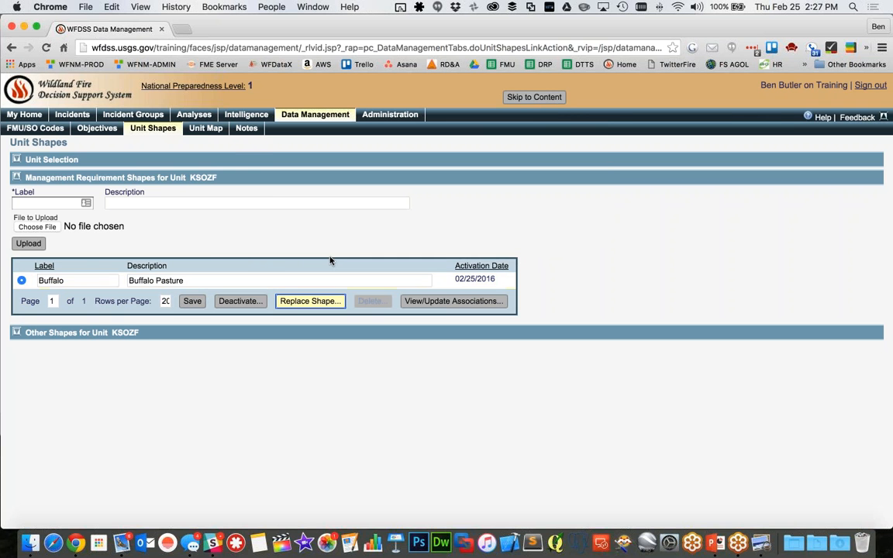
click(207, 241)
click(78, 281)
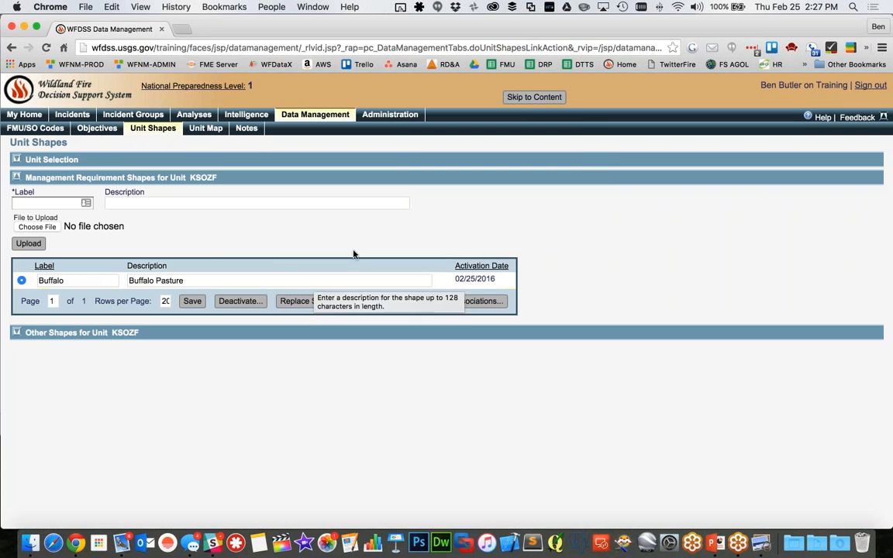
Try to replace the Buffalo shape with the file Buffalo Grazing.zip
click(314, 301)
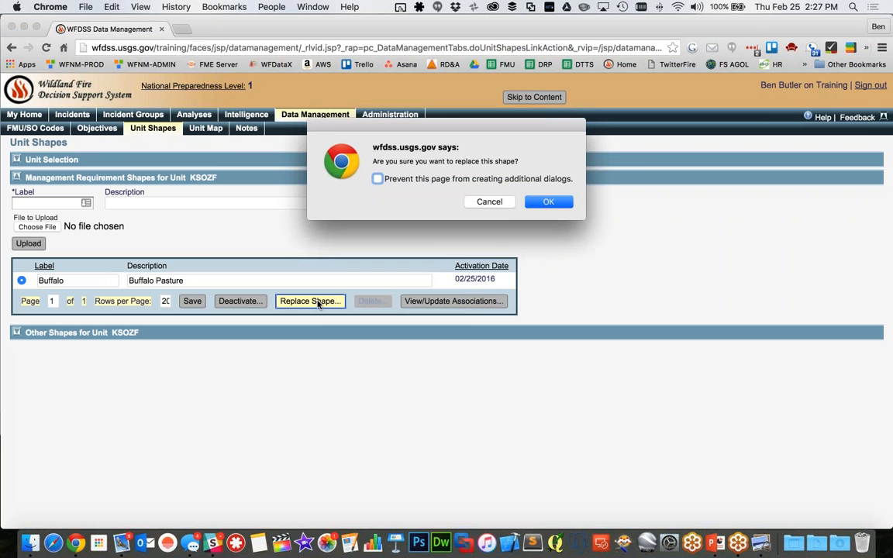
click(537, 206)
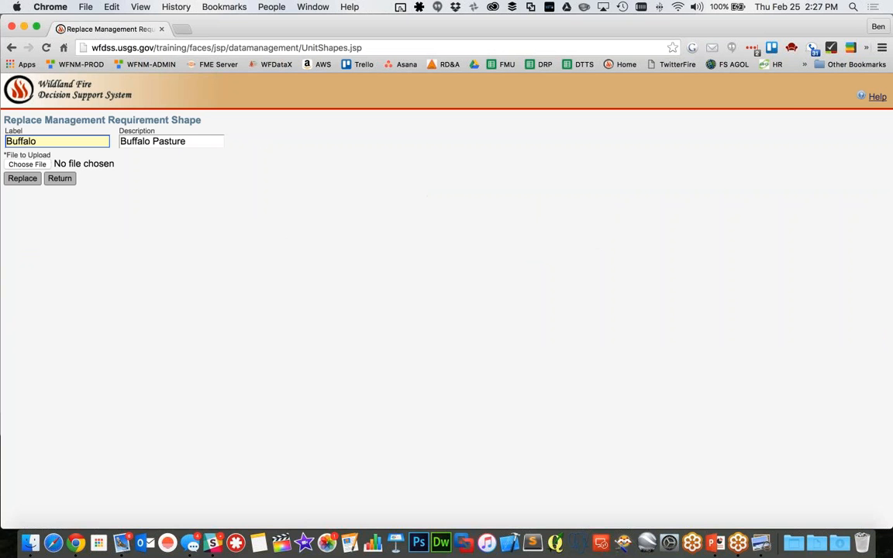
click(26, 164)
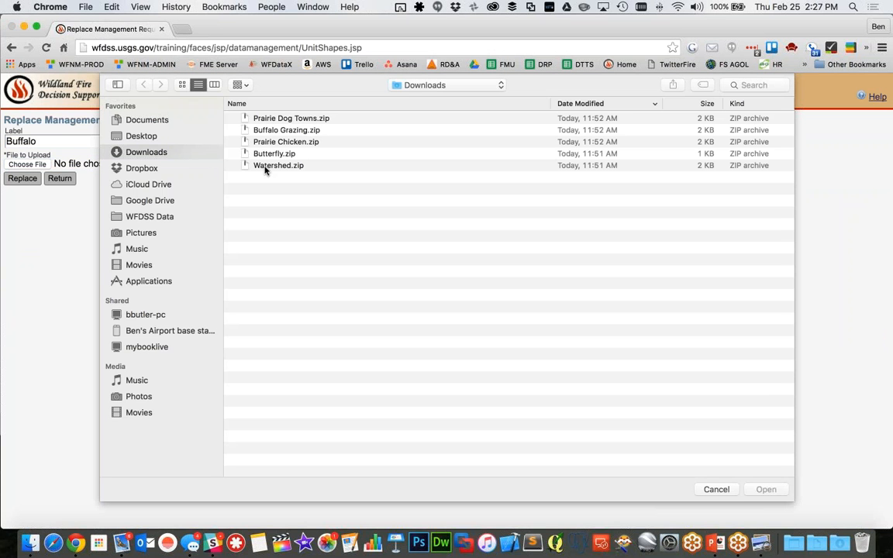
click(286, 131)
double_click(286, 131)
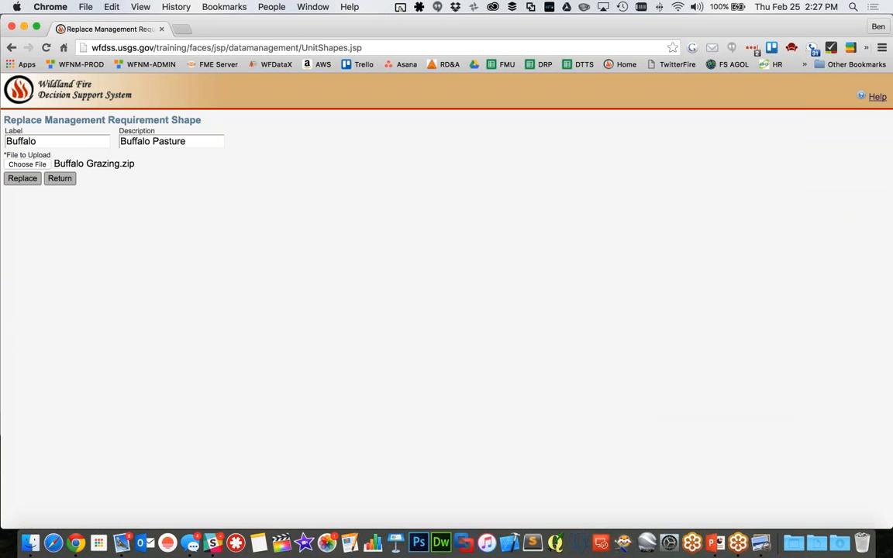
click(23, 179)
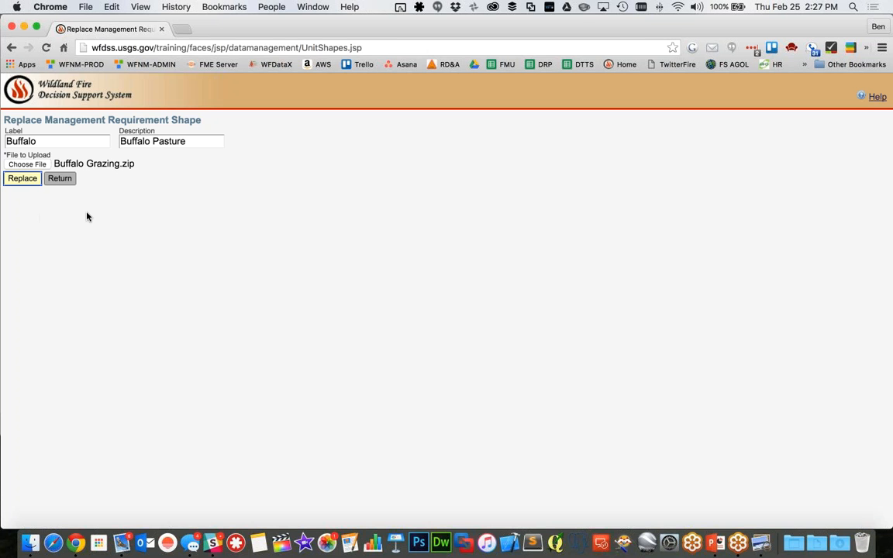
Review the label and description in the Buffalo shape's replacement form and return to the unit shapes list
click(103, 145)
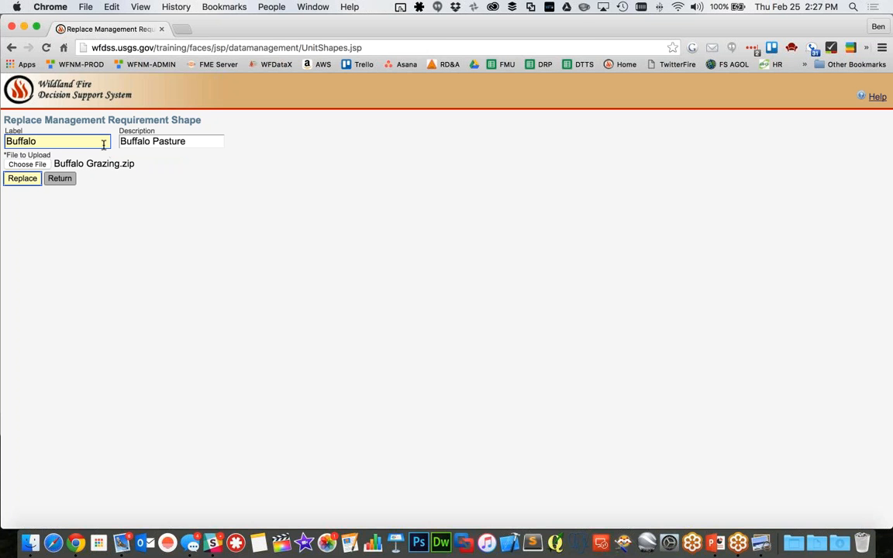
click(103, 145)
double_click(103, 145)
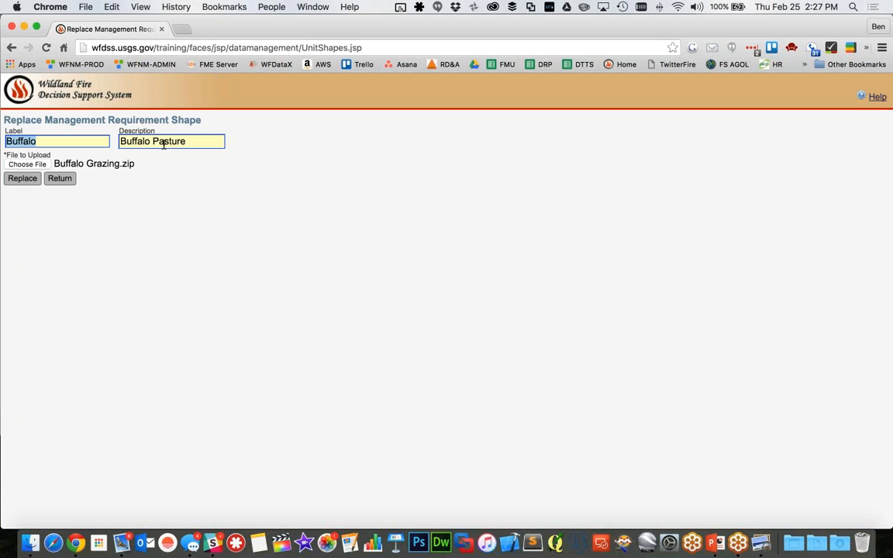
double_click(163, 145)
triple_click(164, 145)
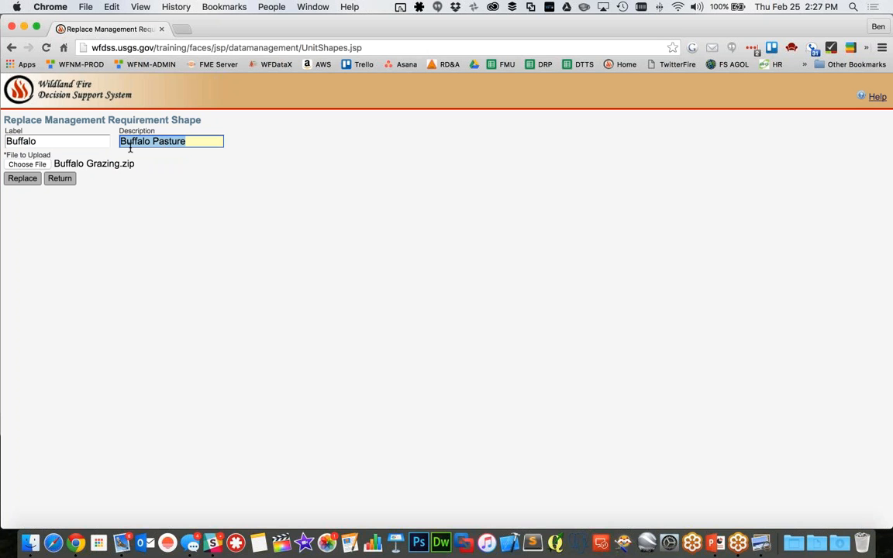
double_click(95, 144)
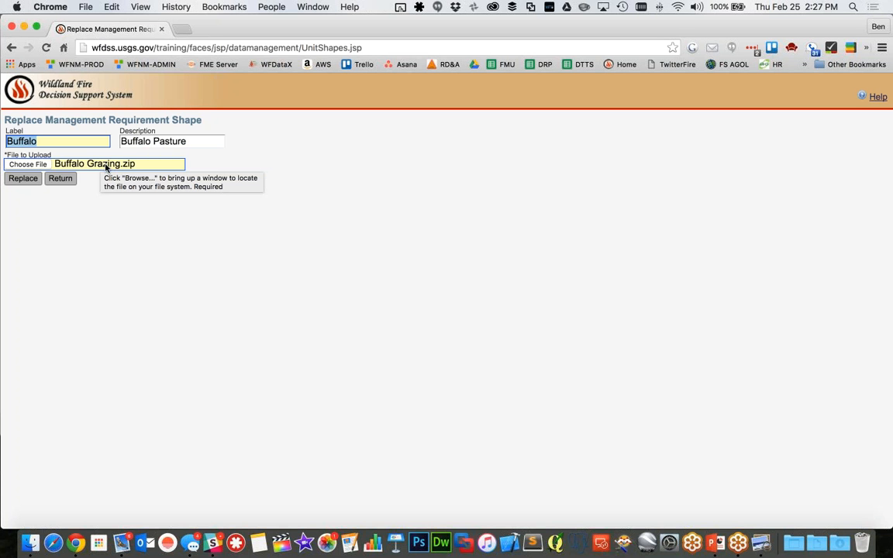
click(62, 179)
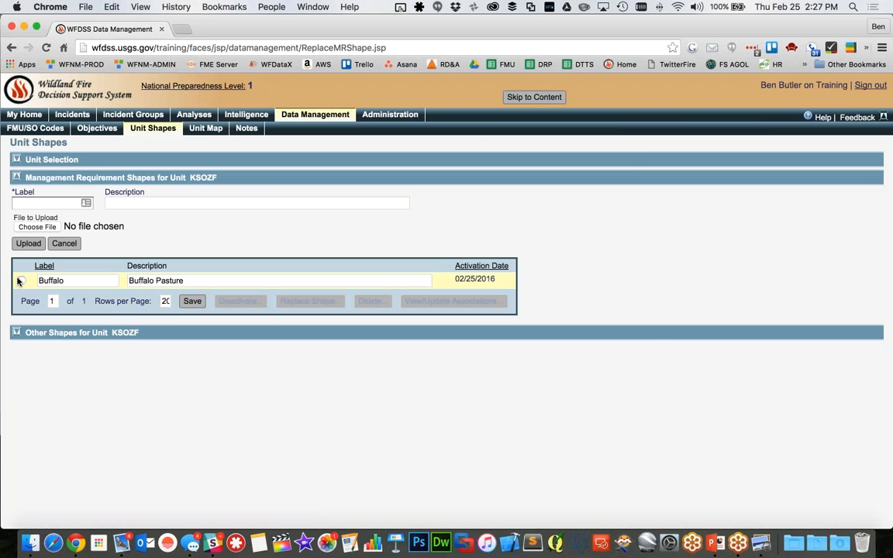
Review and save the management requirement associations of the Buffalo shape
click(21, 280)
click(415, 302)
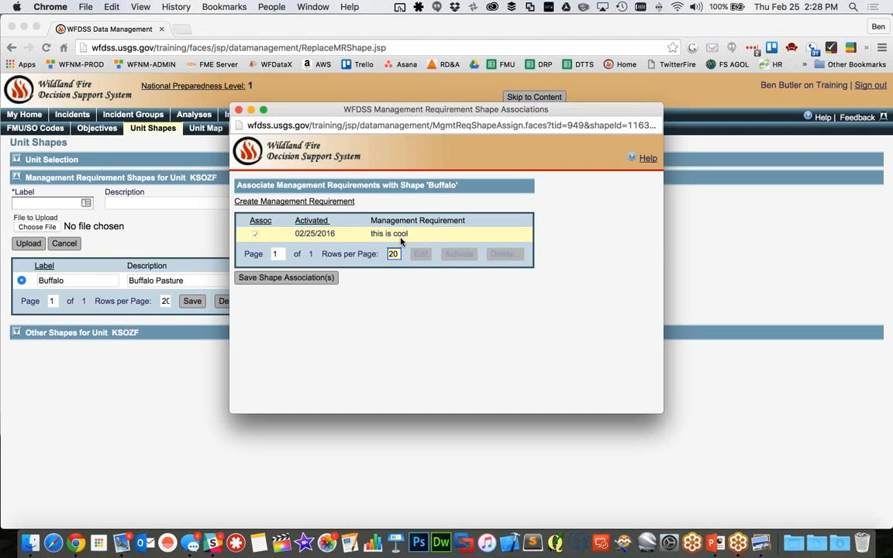
click(332, 278)
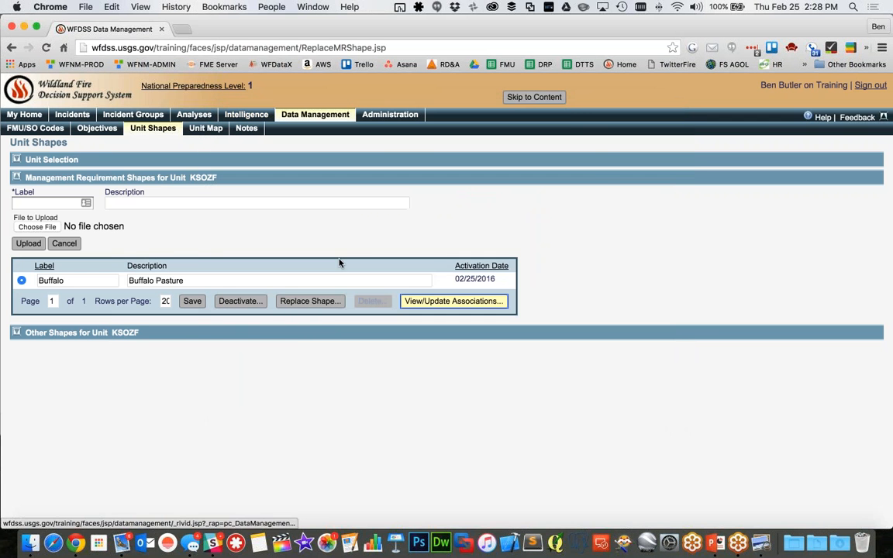
Start replacing the Buffalo shape and choose Butterfly.zip from Downloads as the new file
click(301, 304)
click(547, 202)
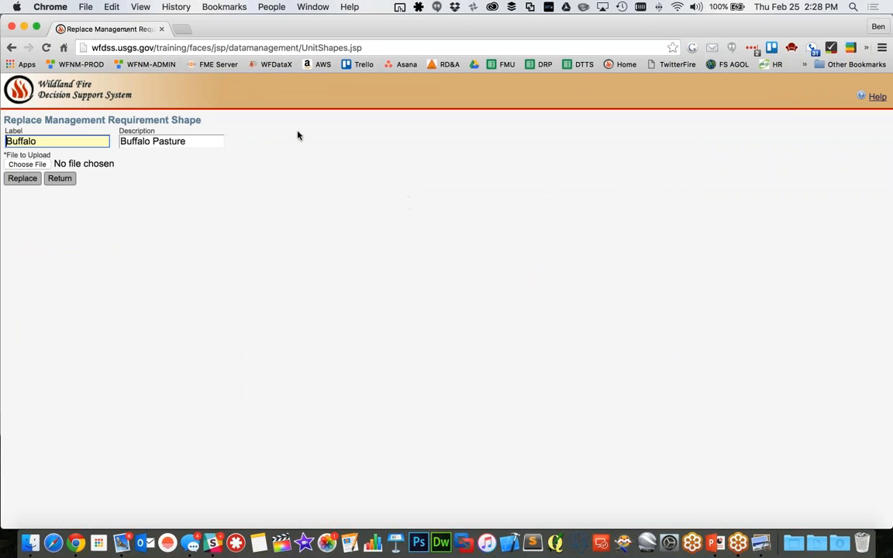
click(34, 164)
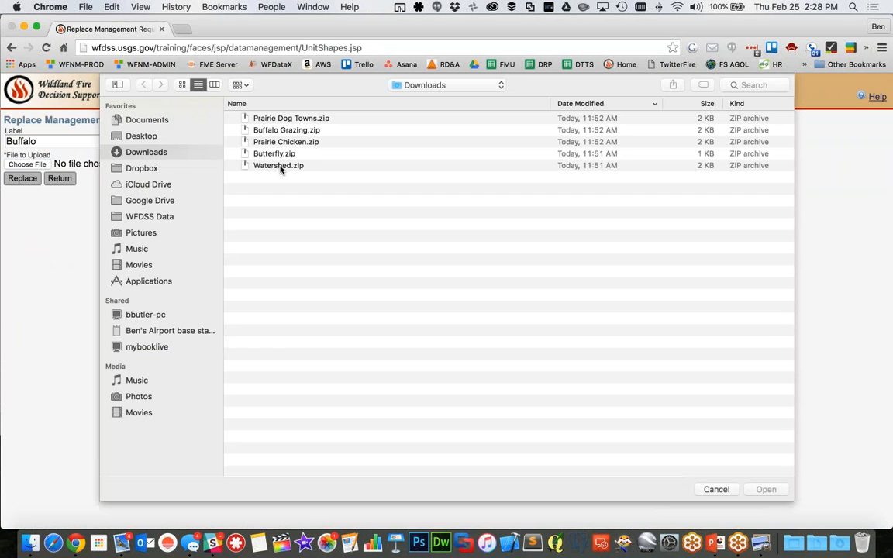
click(280, 154)
double_click(280, 154)
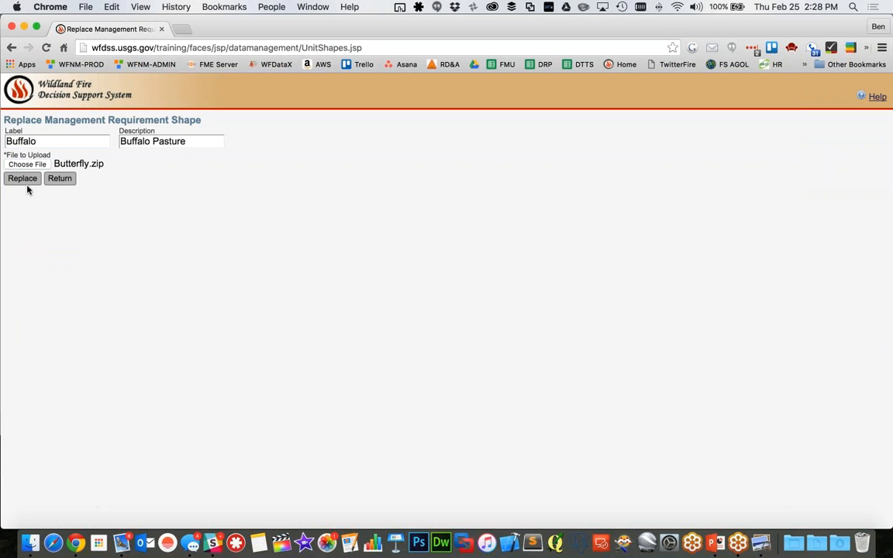
Set the replacement's label to "Buffalo Pasture" and description to "Buffalo", and carry out the replacement
click(55, 141)
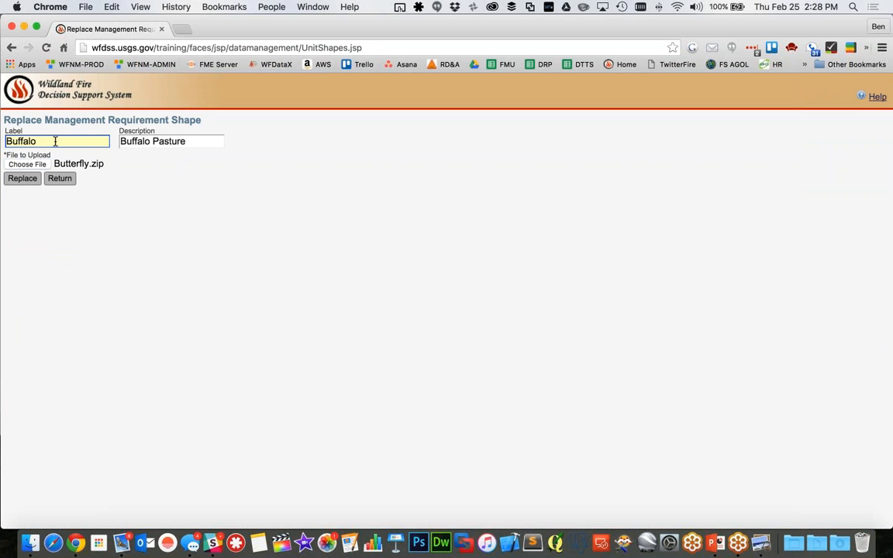
text(Pasture)
key(Tab)
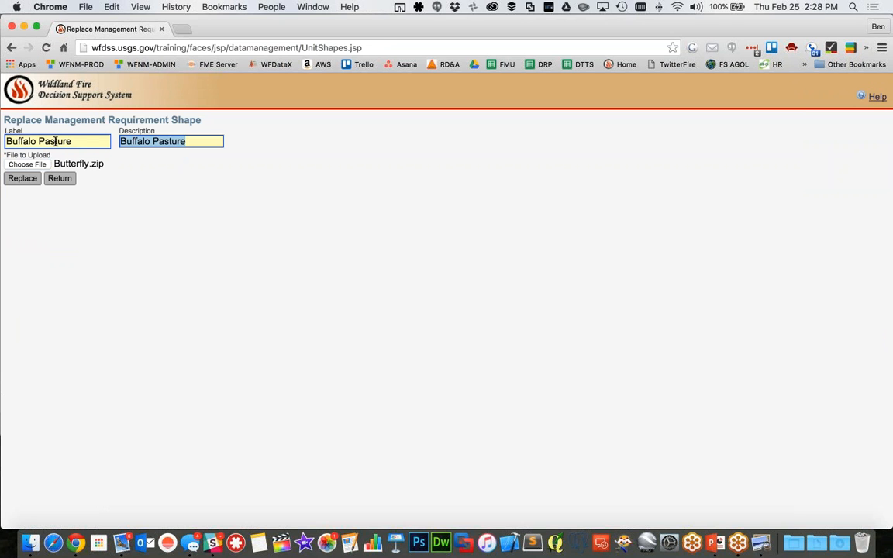
text(Buffalo)
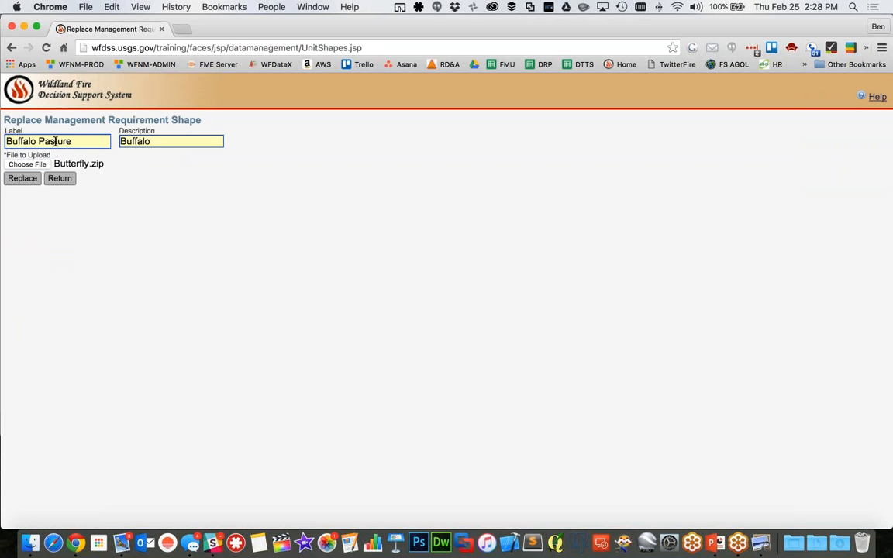
click(19, 179)
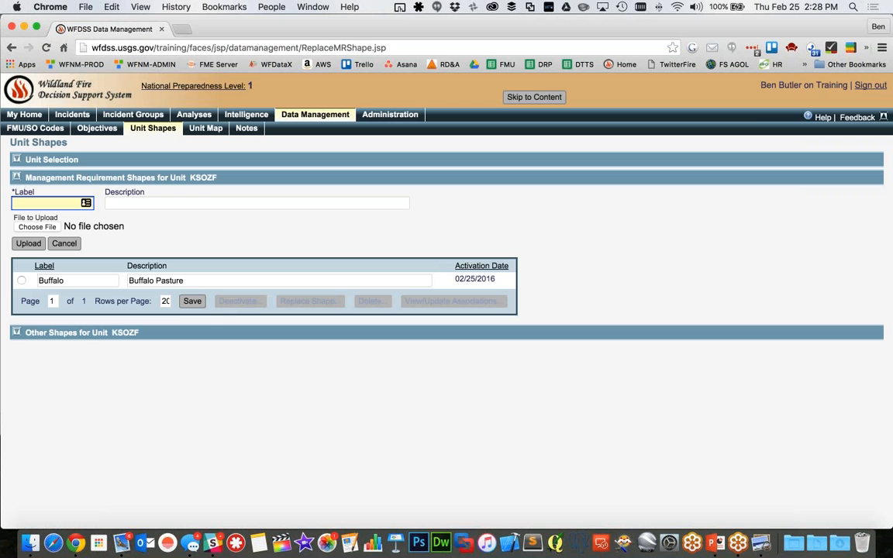
Review the replaced shape's associations and the blank management requirement form, and close them without creating a requirement
click(21, 280)
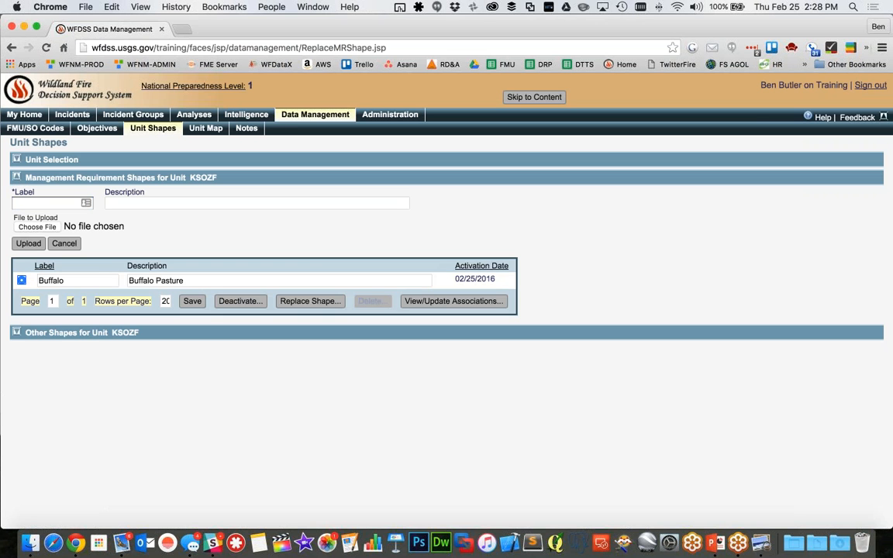
click(425, 300)
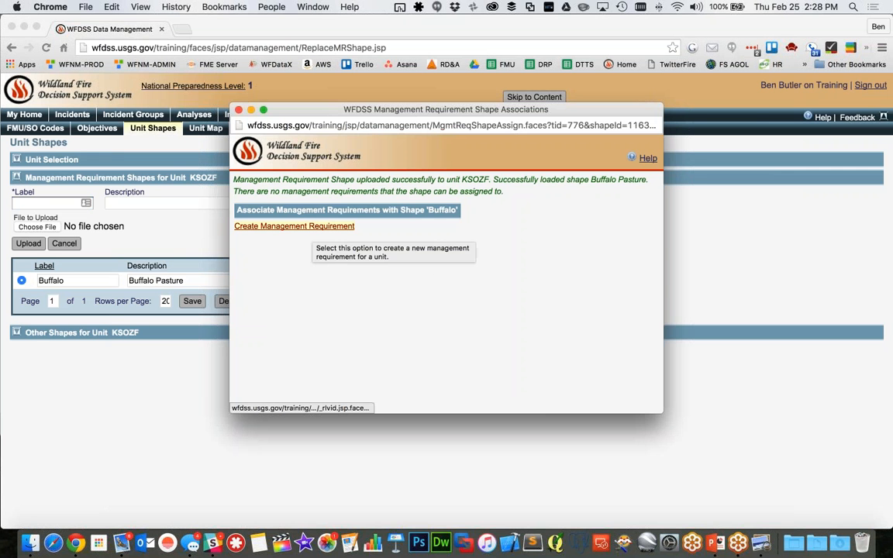
click(310, 226)
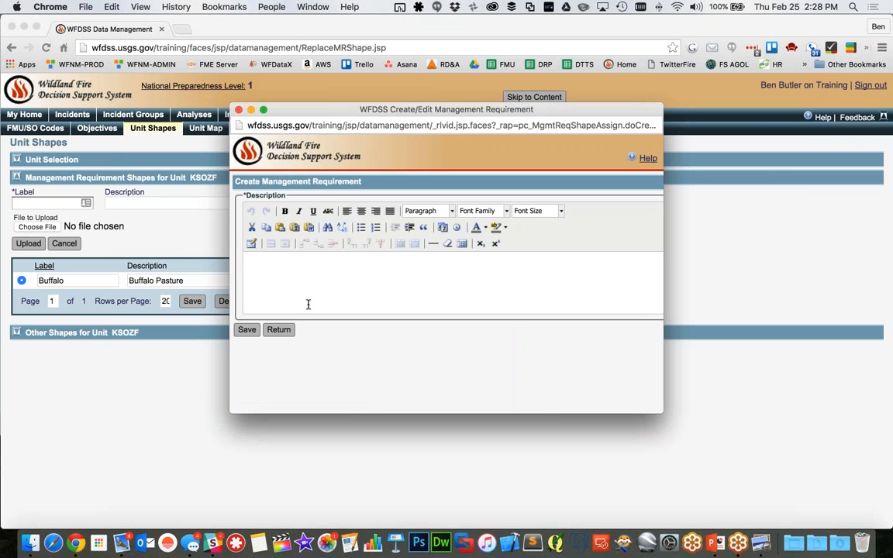
click(279, 330)
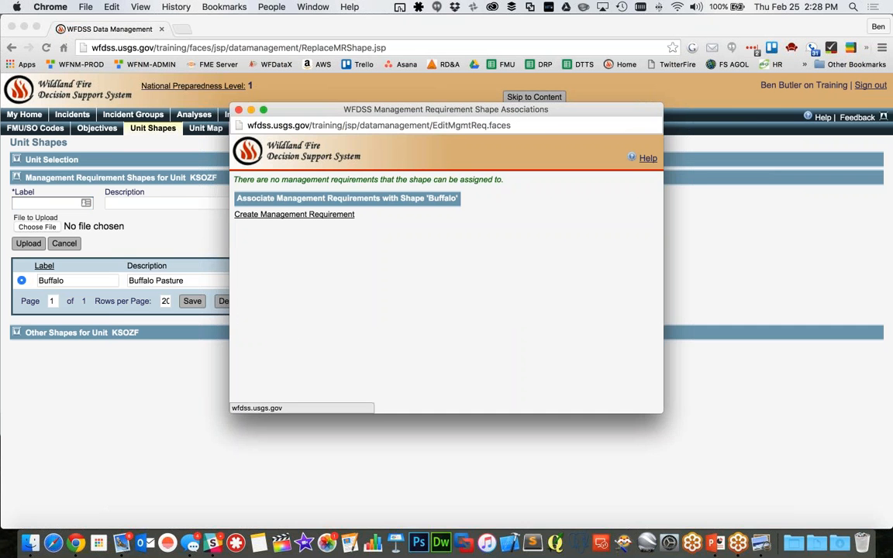
click(238, 111)
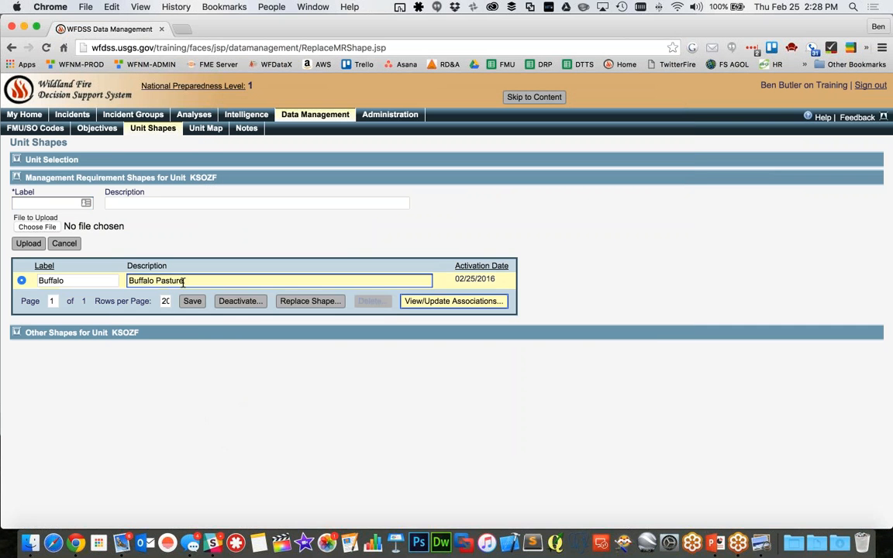
Reopen the replacement form for the Buffalo shape and shorten its description to "Buffalo"
click(313, 304)
click(546, 202)
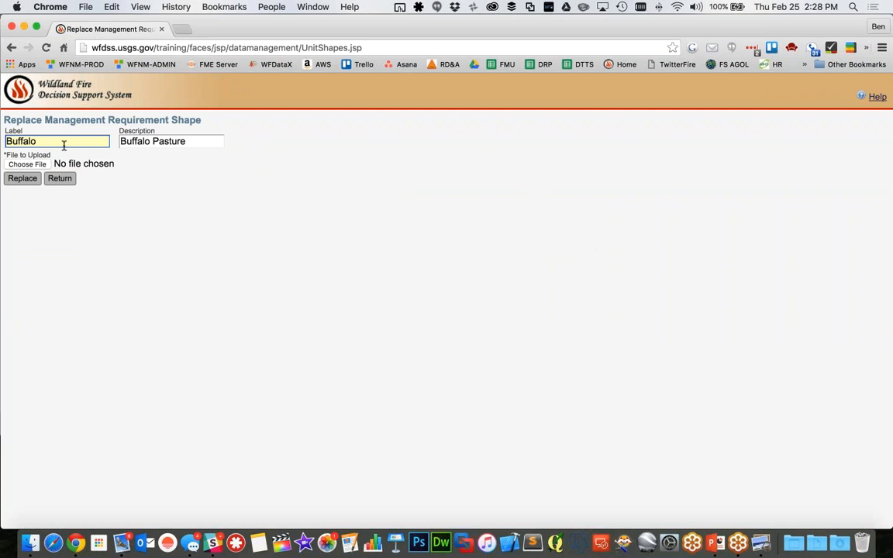
double_click(197, 140)
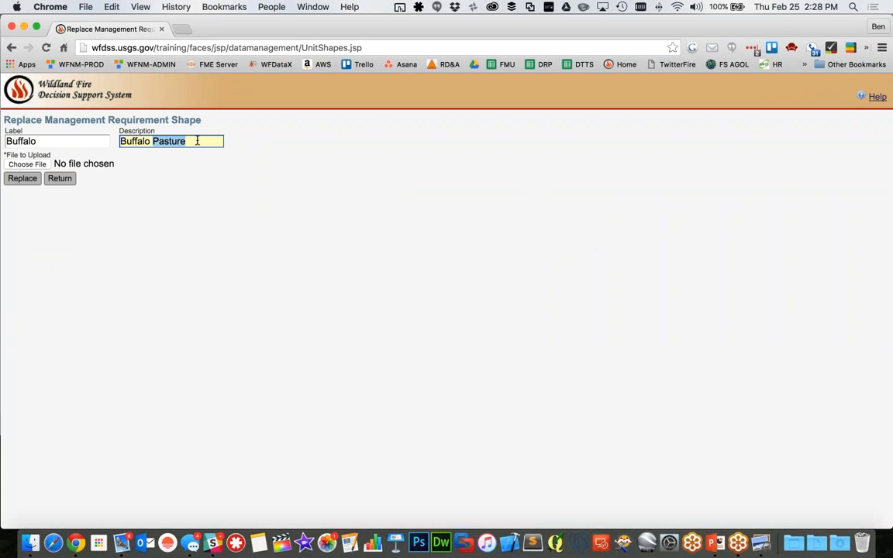
key(BackSpace)
key(BackSpace)
Set the shape's label to "Buffalo Pasture" in the replacement form and return to the unit shapes list
key(shift+Tab)
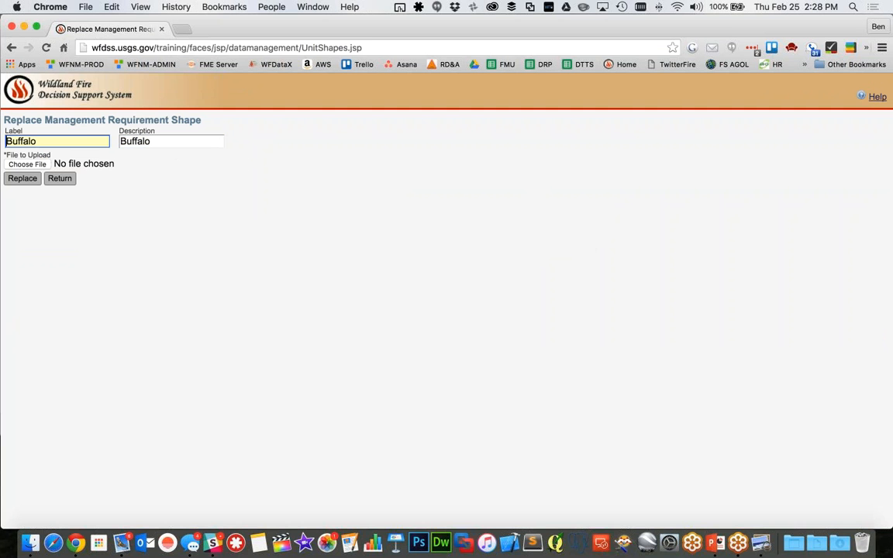
click(85, 138)
text(Pasture)
click(142, 140)
double_click(213, 140)
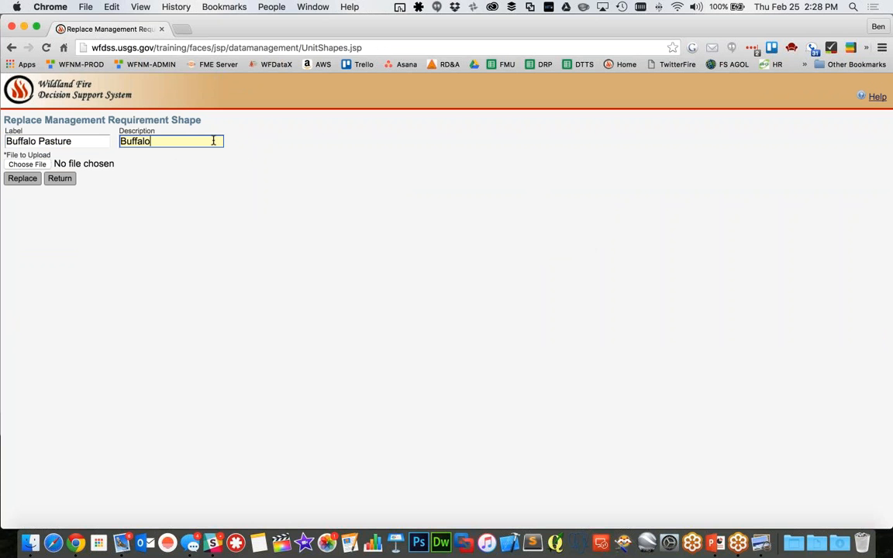
key(BackSpace)
click(60, 178)
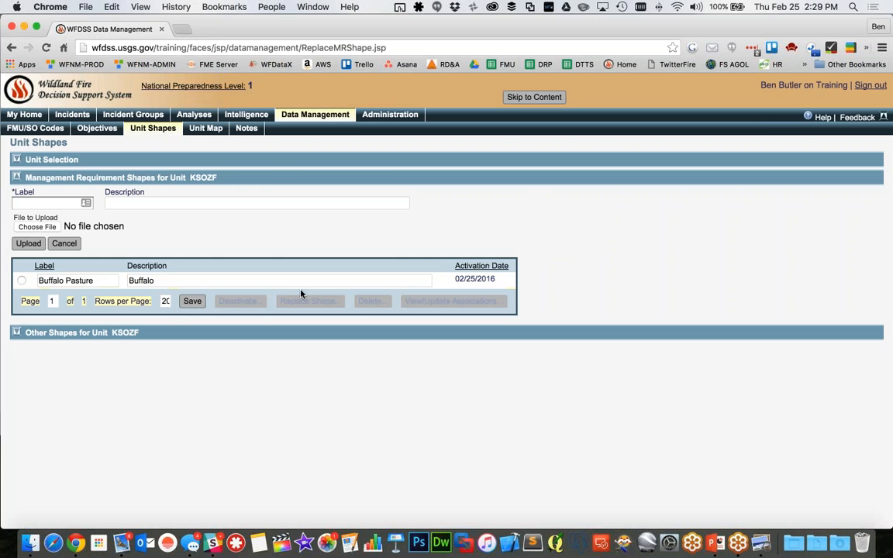
Keep "Buffalo Pasture" as the management requirement shape's label in the shapes list and save the list
click(97, 281)
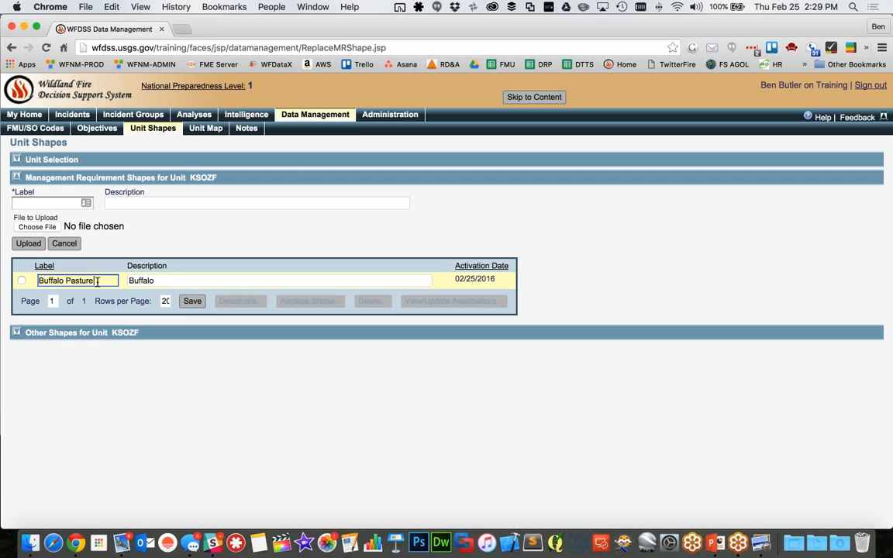
double_click(97, 281)
triple_click(97, 281)
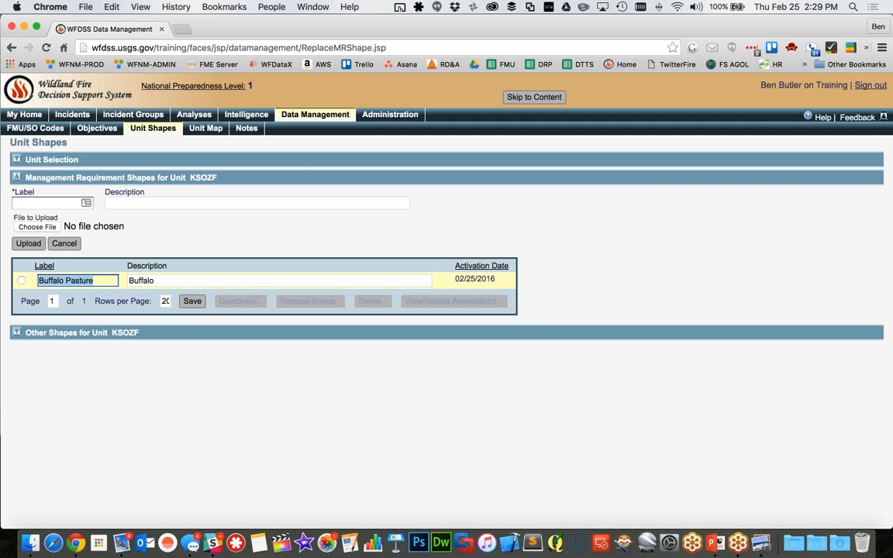
click(192, 301)
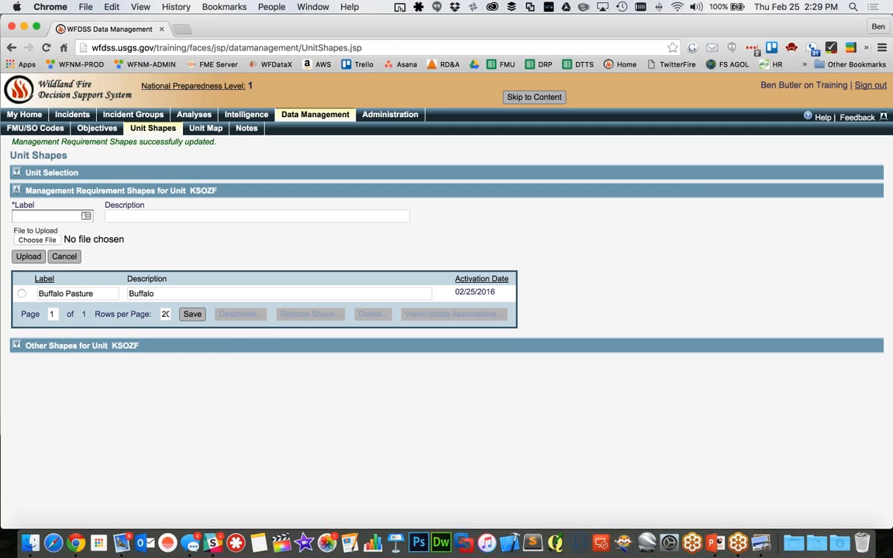
Review KSOZF's unit selection and planning process, and examine its list of strategic objectives and management requirements
click(15, 171)
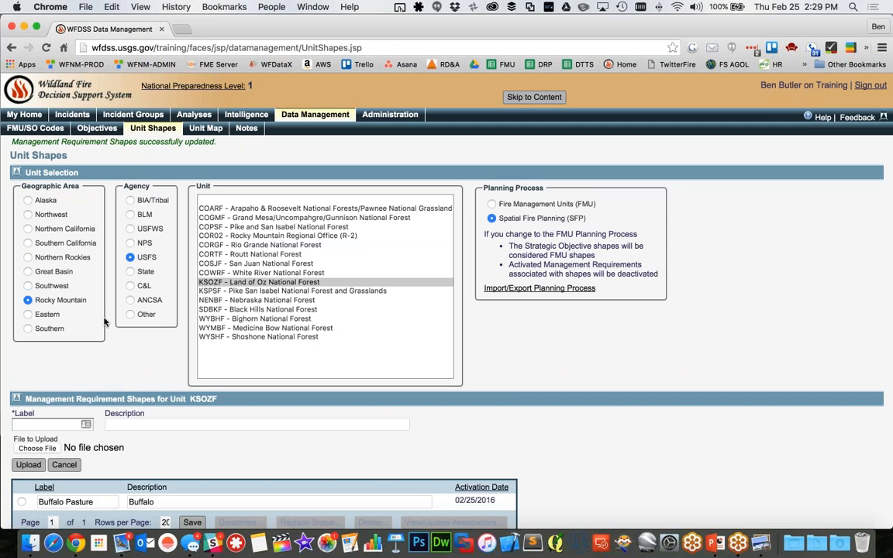
scroll(147, 376, down, 1)
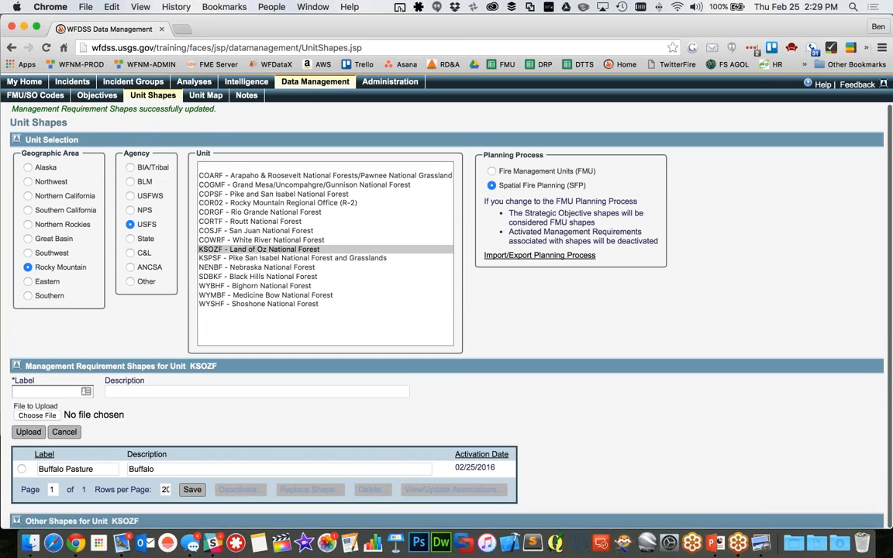
click(97, 94)
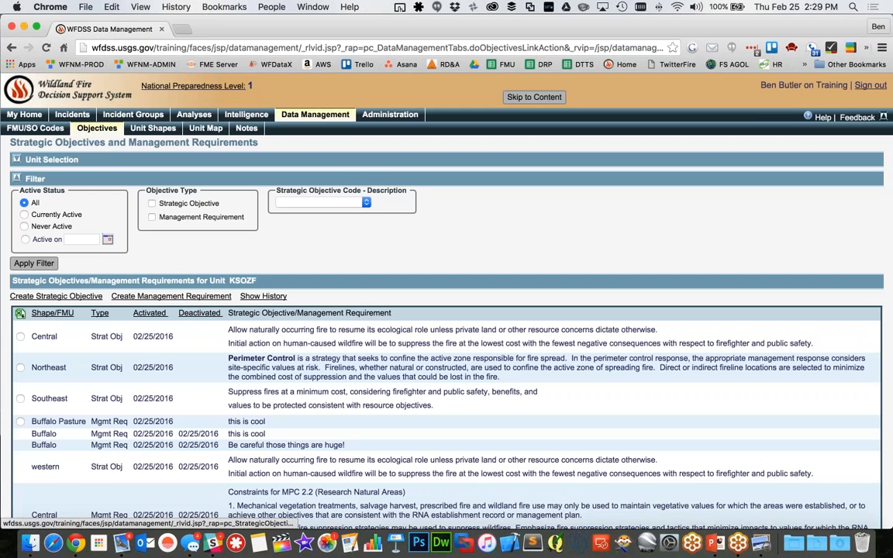
scroll(379, 252, down, 10)
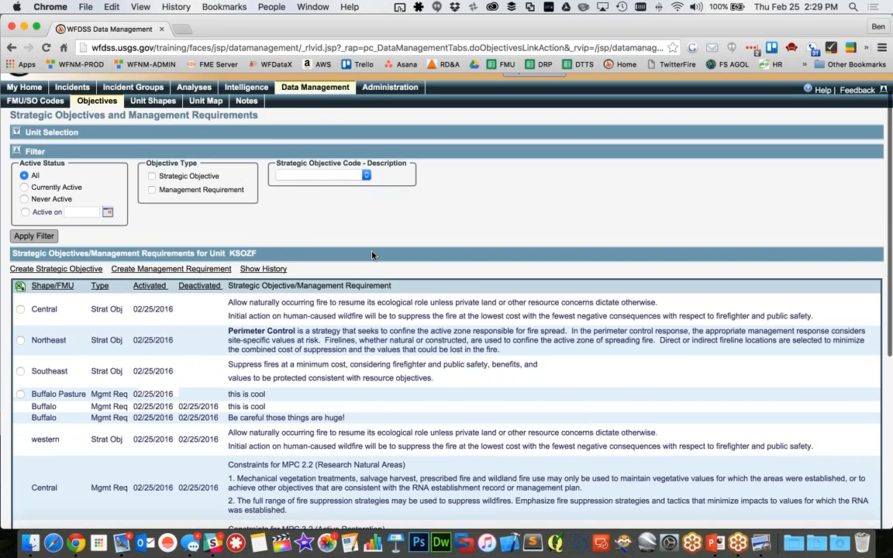
scroll(371, 248, up, 10)
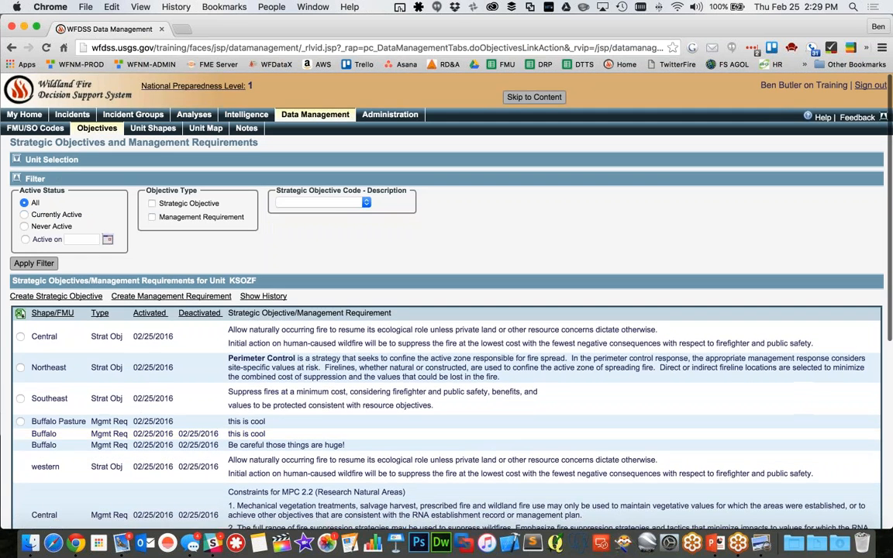
click(16, 159)
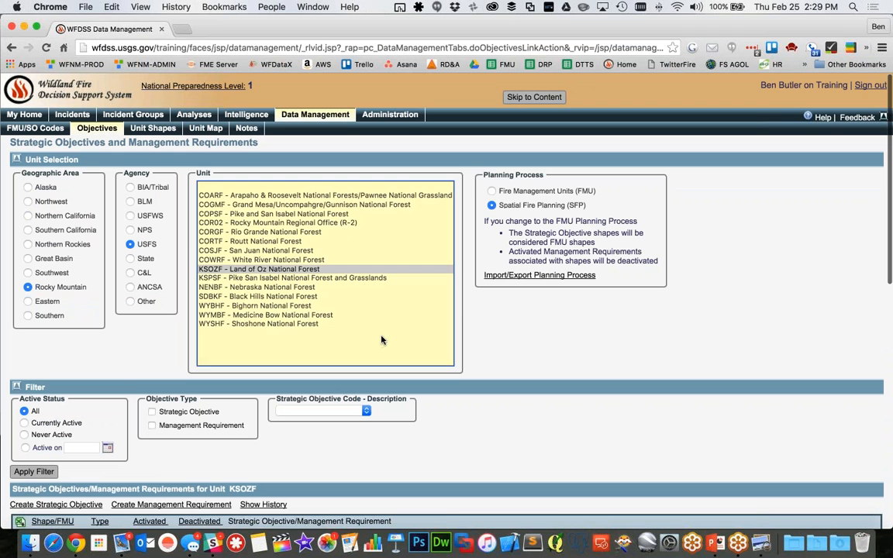
Start a note for KSOZF reading "I updated the buffalo pasture shape today (2/25/16" and set its type to Shapes
click(244, 133)
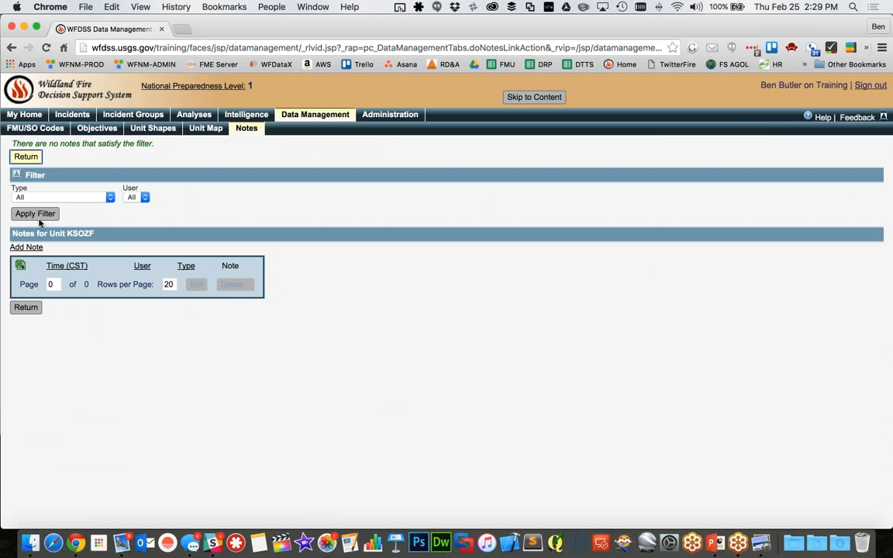
click(25, 247)
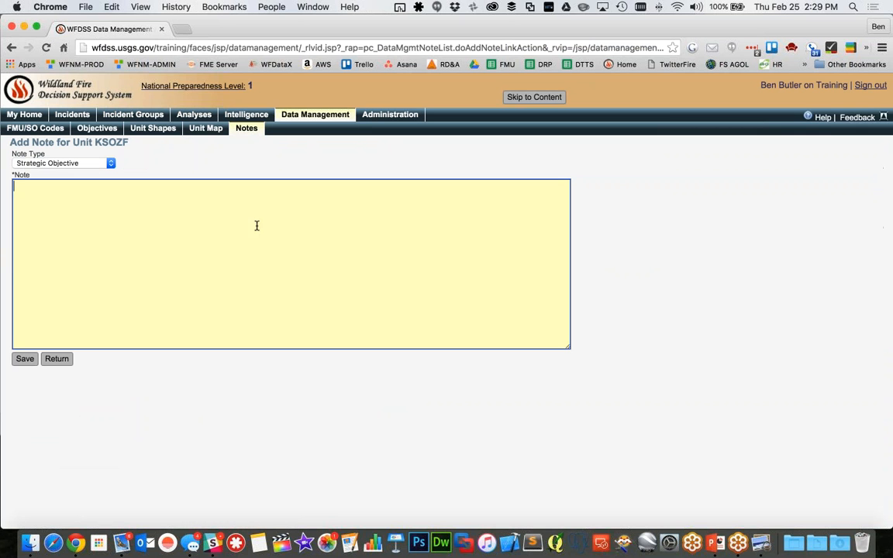
text(I crea)
key(BackSpace)
key(BackSpace)
key(BackSpace)
text(updated)
key(Delete)
text(the buffalo pasture )
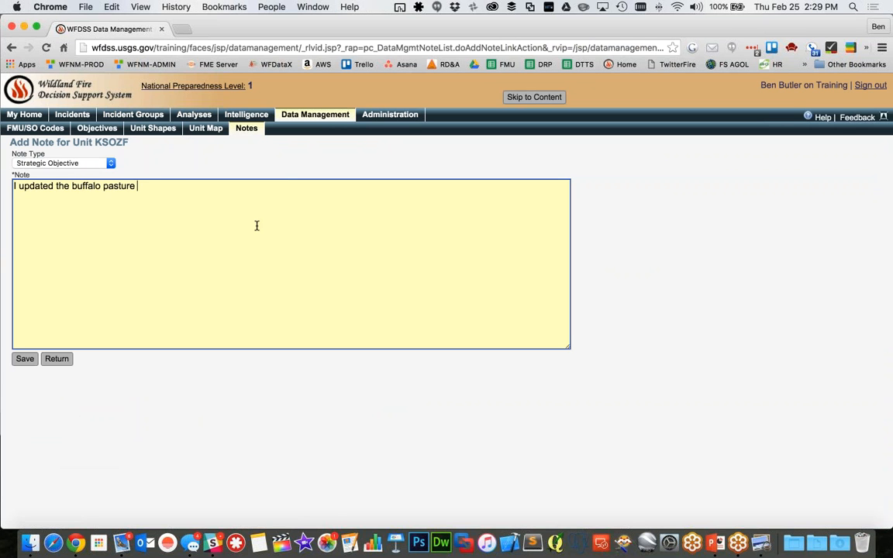
text(shape today (2/25/)
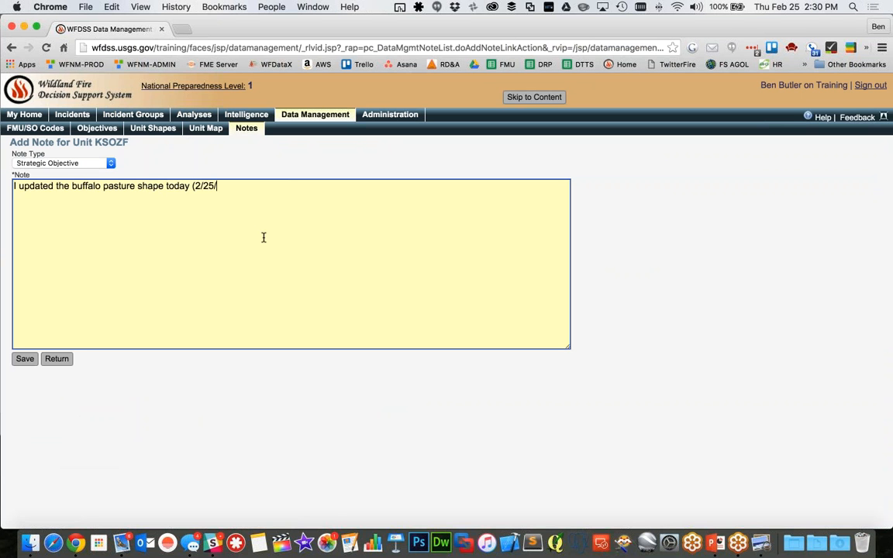
text(16)
click(112, 165)
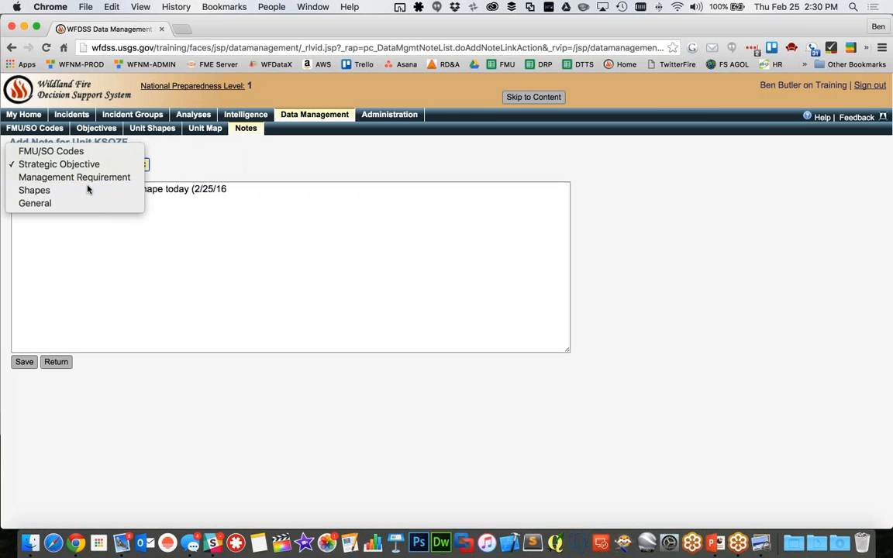
click(88, 189)
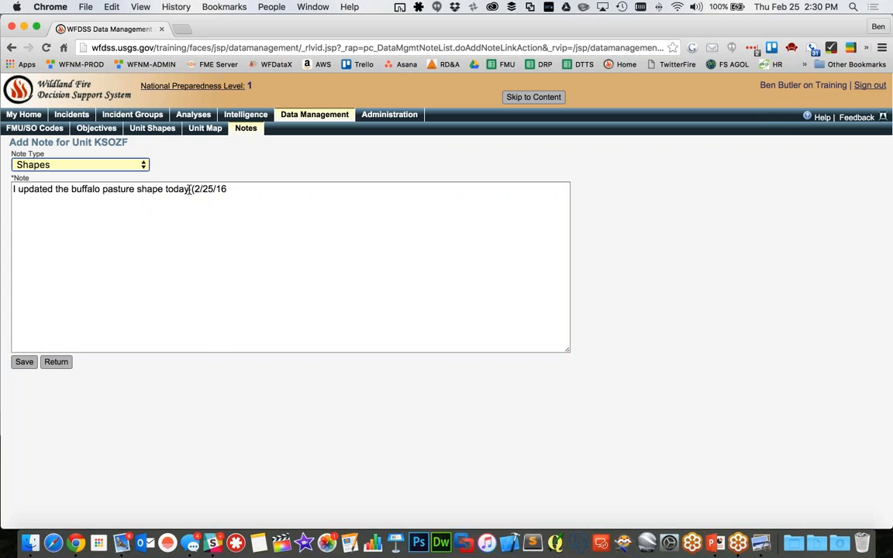
Finish the note with ") the requirement text stayed the same...." and save it
click(248, 192)
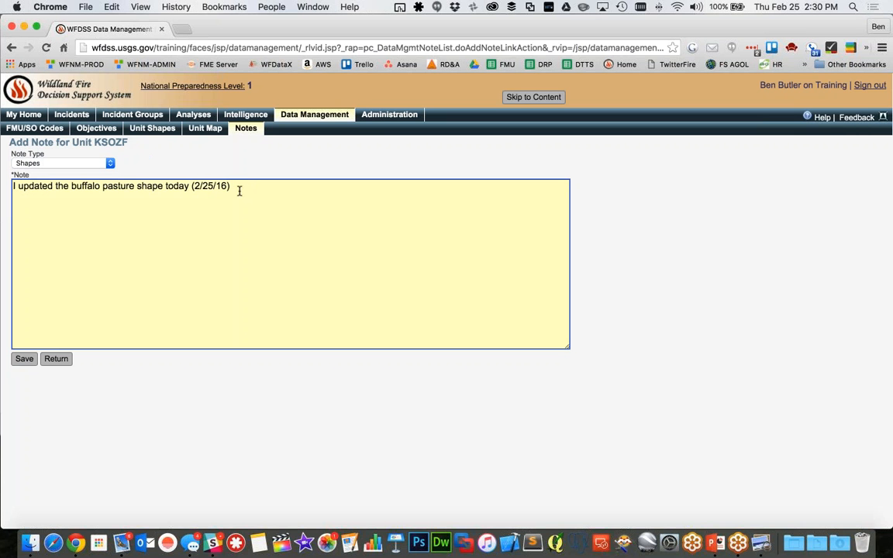
text(the requirement tex)
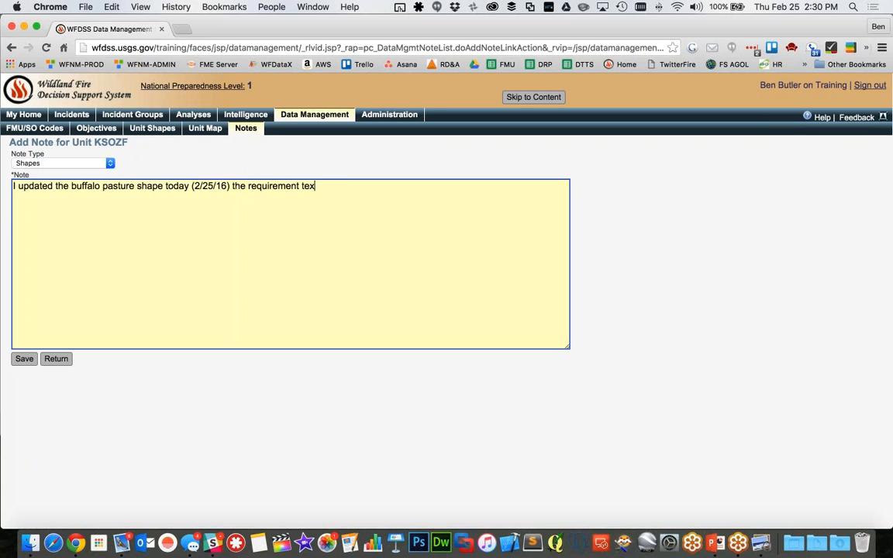
text(t stayed the same....)
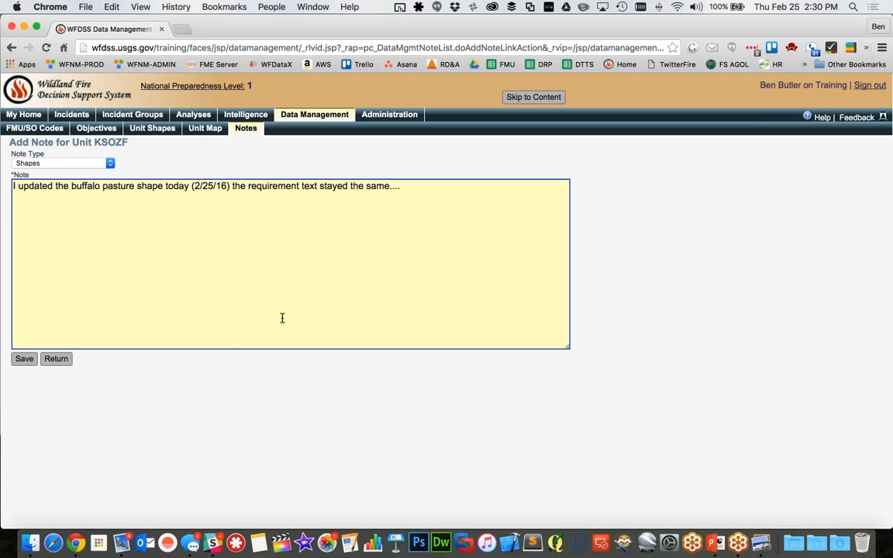
click(24, 360)
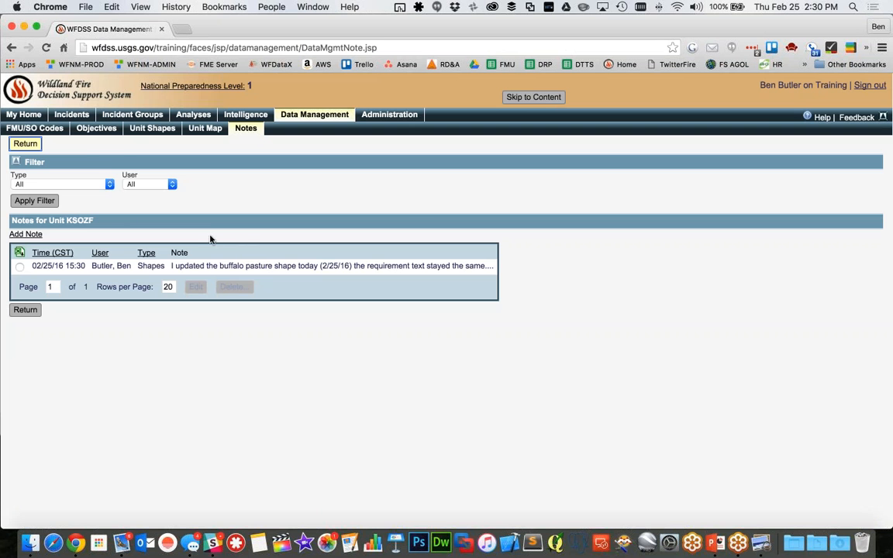
Return from the notes to the objectives and examine the unit's data management change history
click(27, 145)
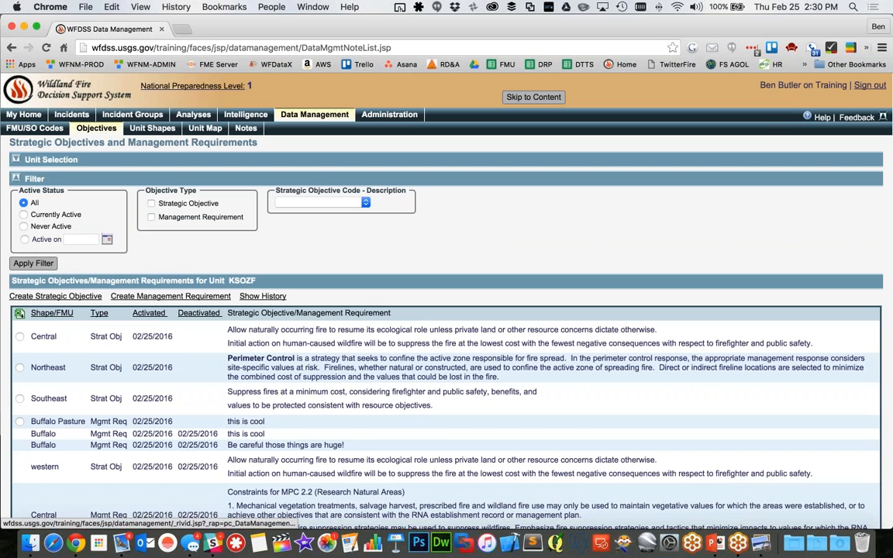
click(263, 296)
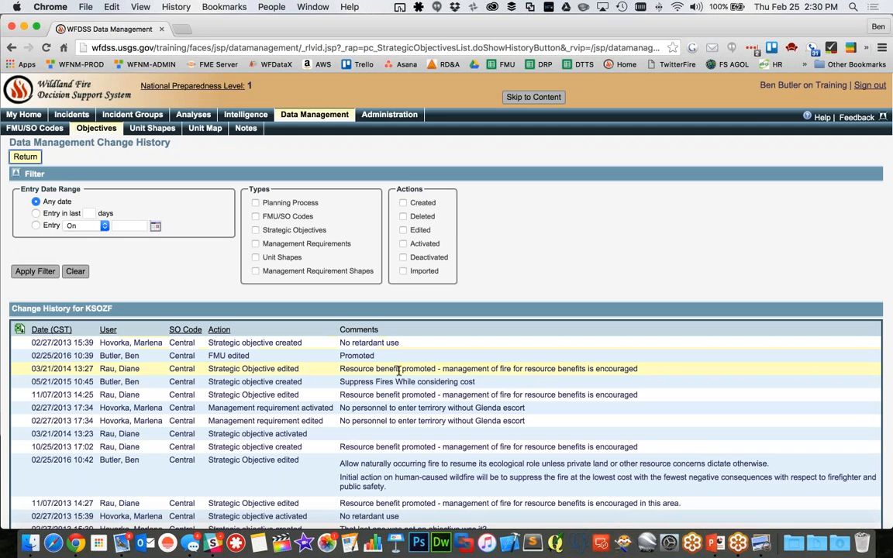
scroll(342, 339, down, 2)
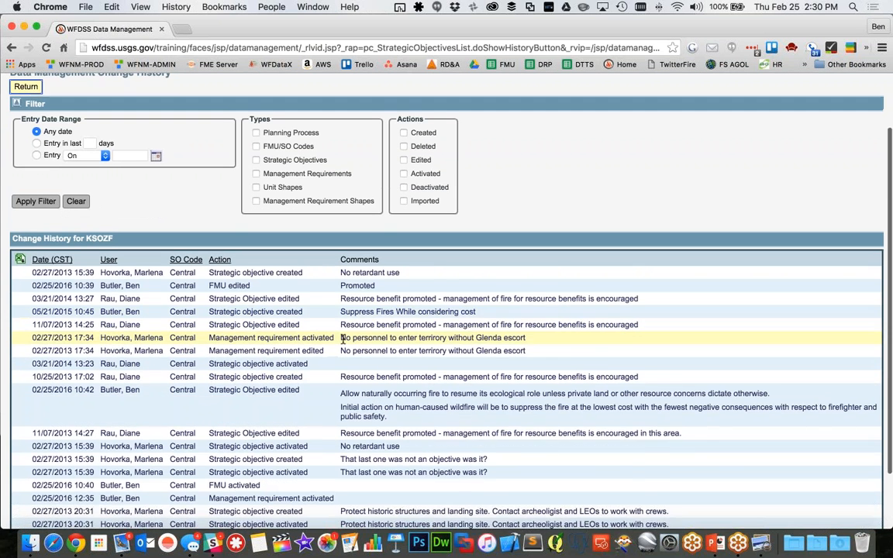
scroll(342, 339, down, 2)
scroll(376, 333, down, 1)
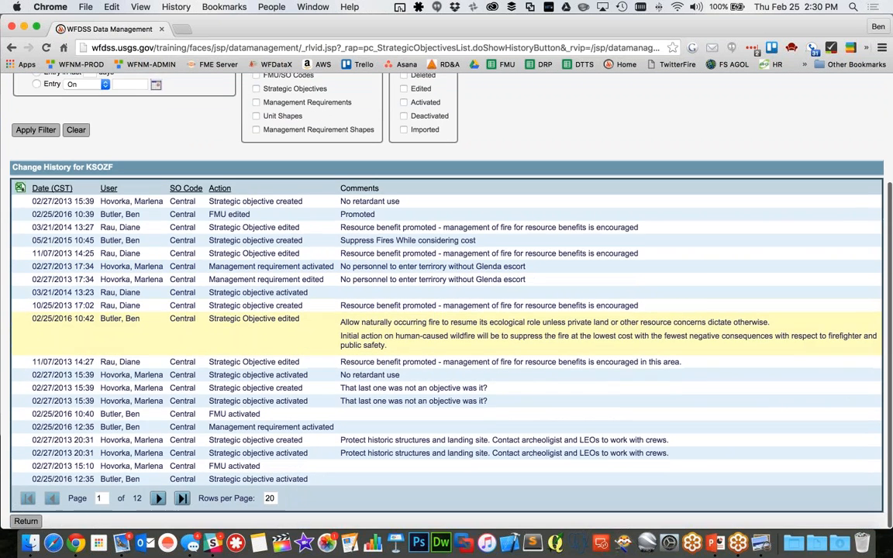
Sort the change history by date and review the entries on its last two pages
click(46, 194)
scroll(207, 306, down, 5)
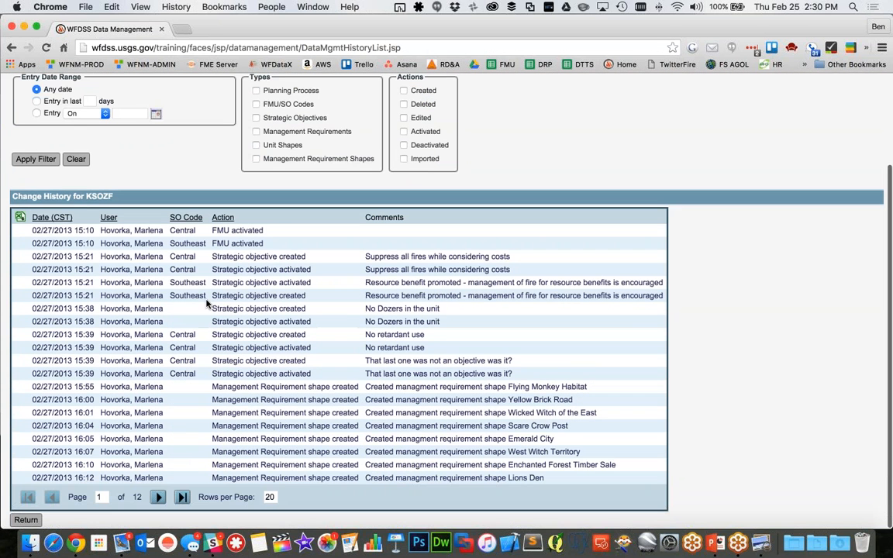
click(184, 497)
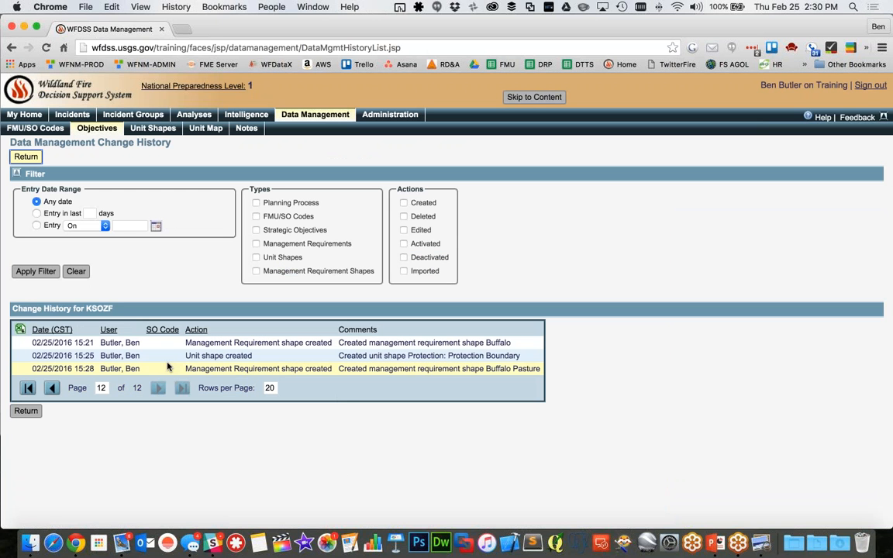
click(52, 389)
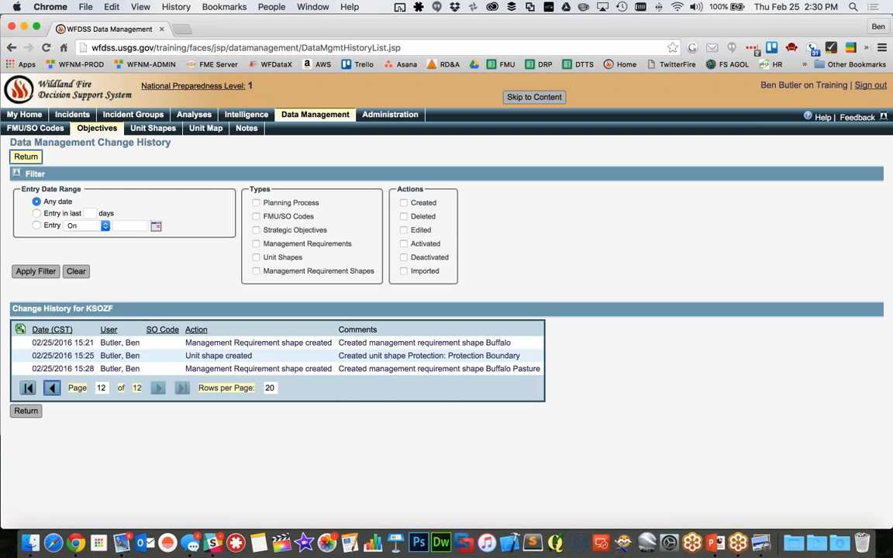
scroll(233, 349, down, 5)
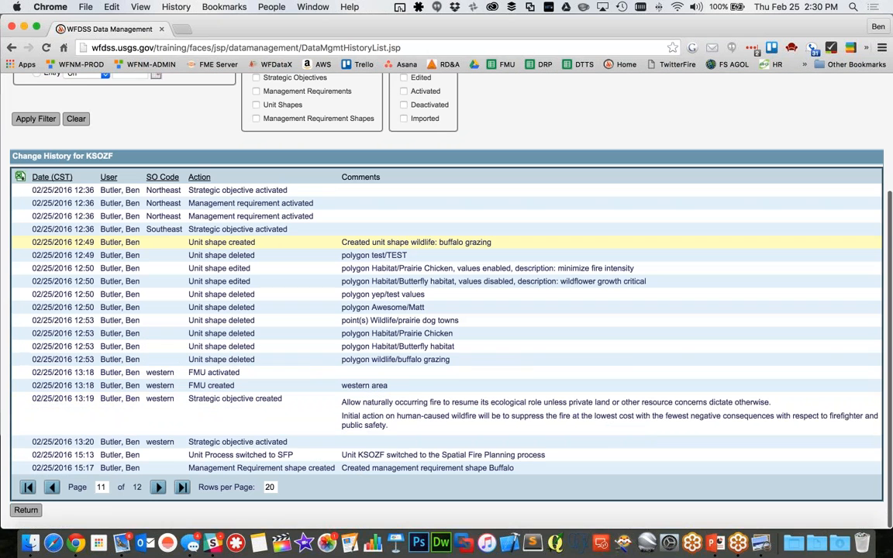
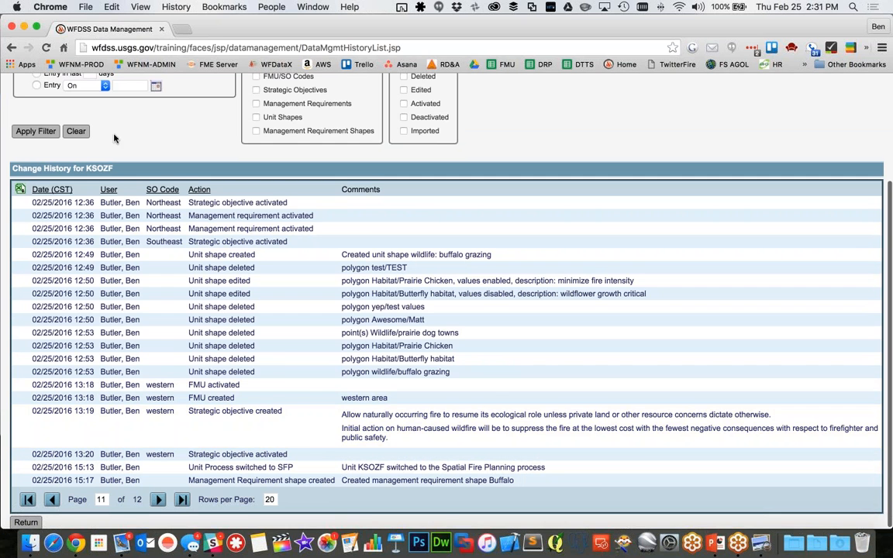
Leave the change history and view the management requirement shapes for KSOZF on the Unit Shapes page
scroll(121, 140, up, 1)
scroll(121, 140, up, 5)
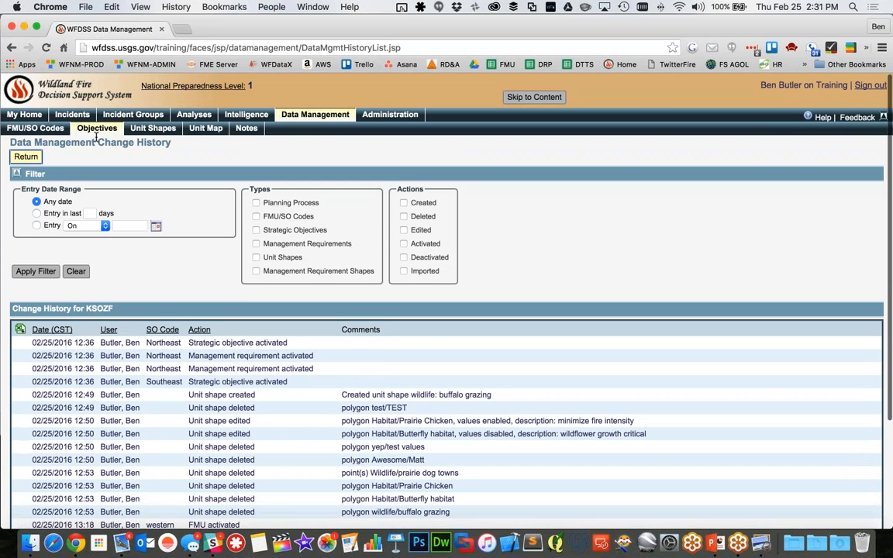
click(26, 157)
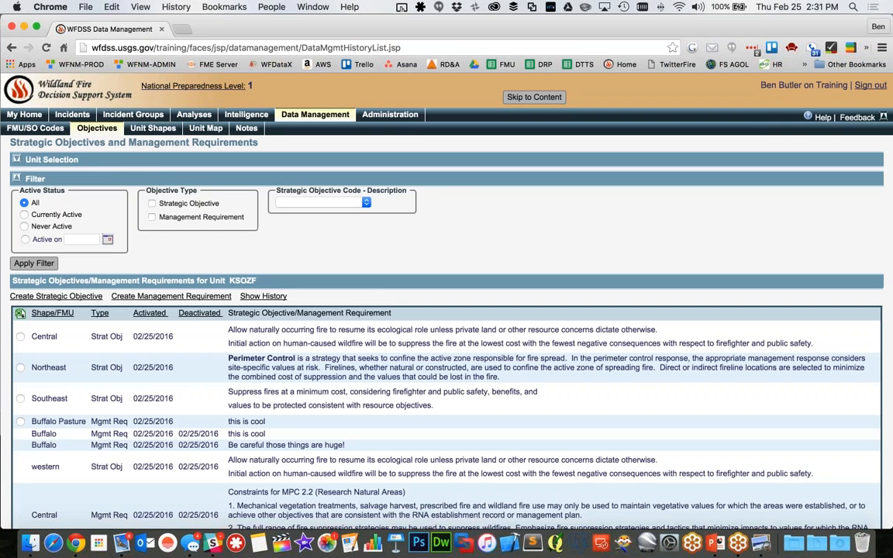
click(158, 128)
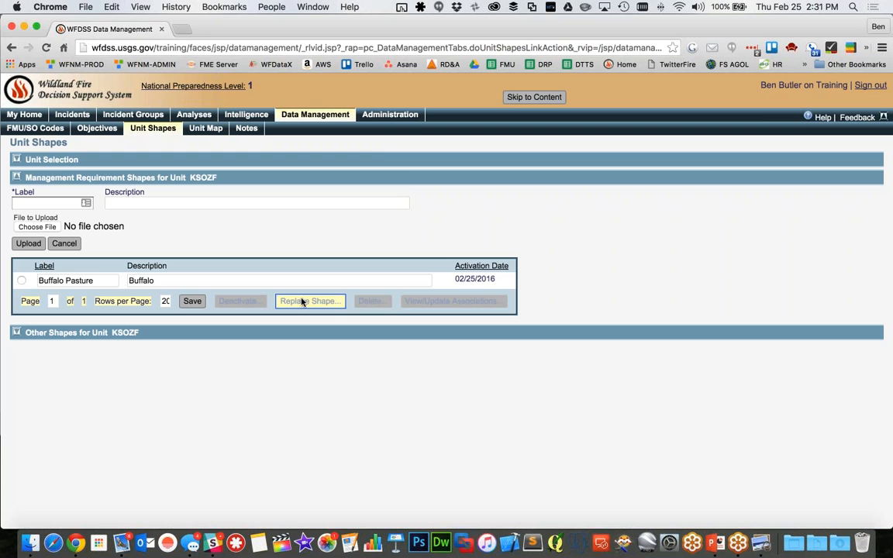
Go back to the strategic objectives and expand the unit selection to show the planning process options
click(96, 128)
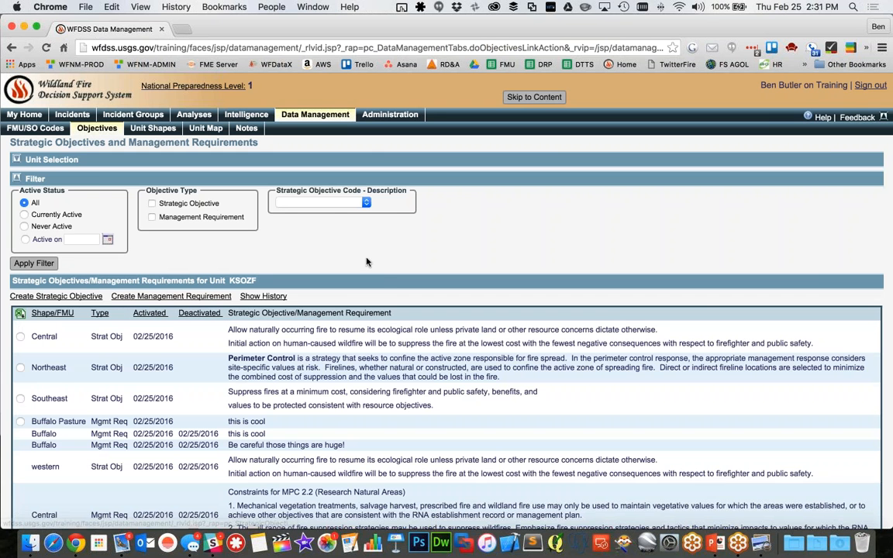
click(17, 158)
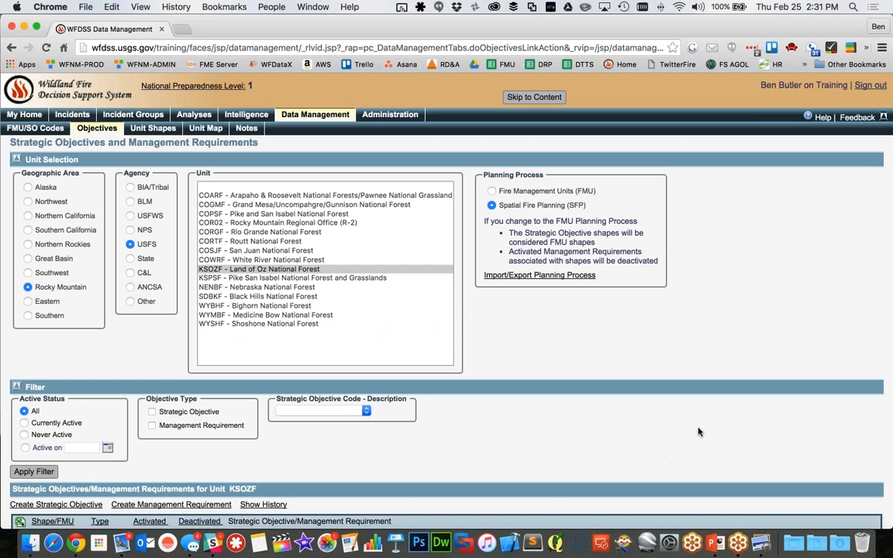
Look through the desktops for the open windows and switch to the Data Management Deep Dive presentation in PowerPoint
key(ctrl+Up)
key(ctrl+Right)
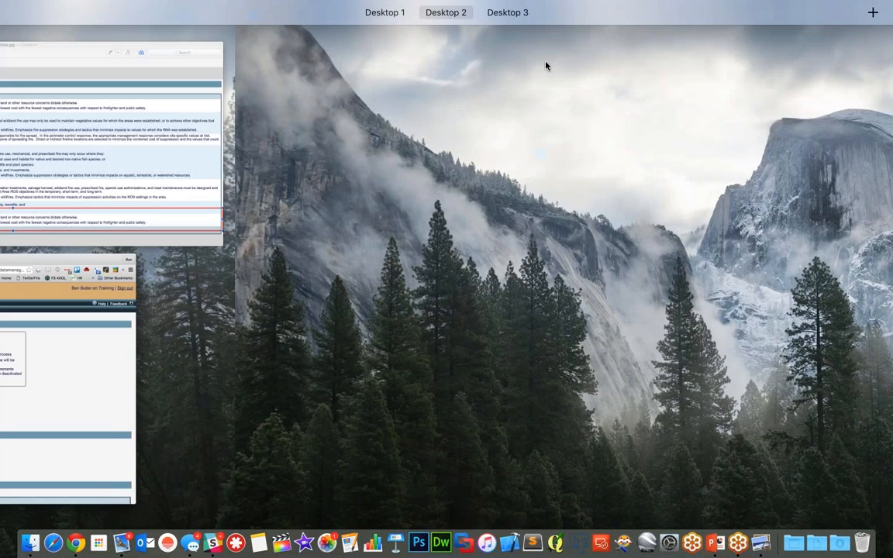
key(ctrl+Left)
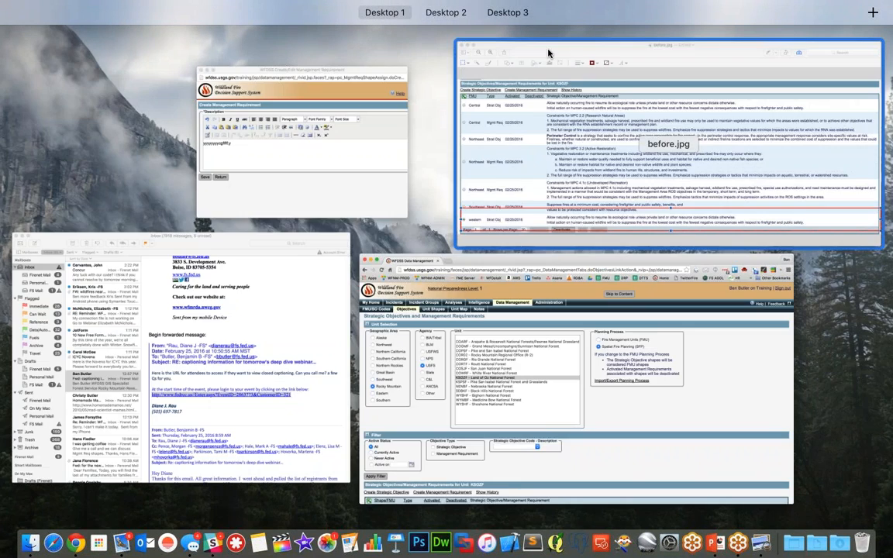
key(ctrl+Right)
key(ctrl+Right)
key(ctrl+Left)
key(ctrl+Left)
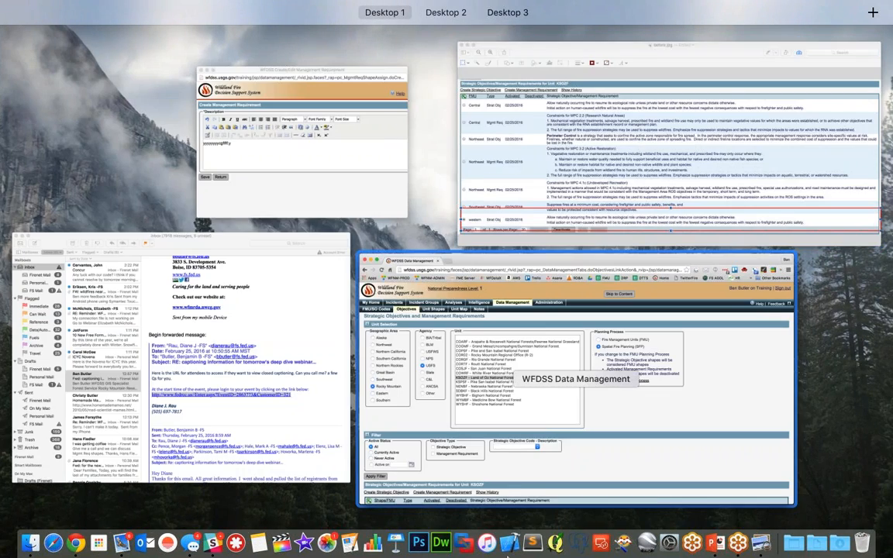
click(720, 550)
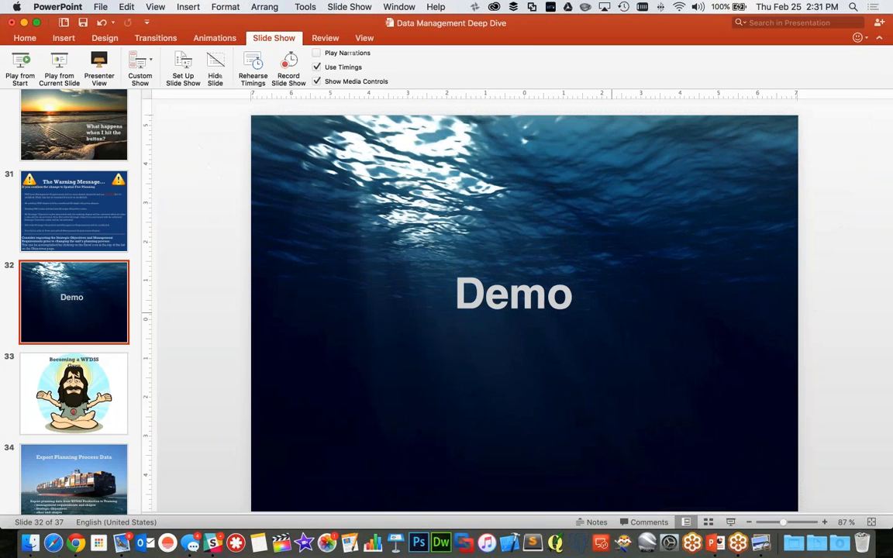
Select slide 34, Export Planning Process Data, and start the slide show from it
scroll(77, 429, down, 10)
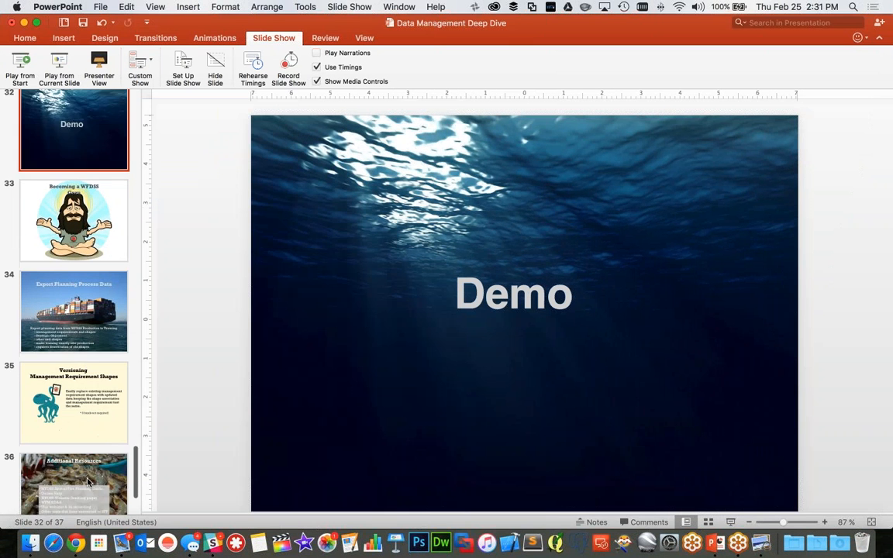
click(75, 268)
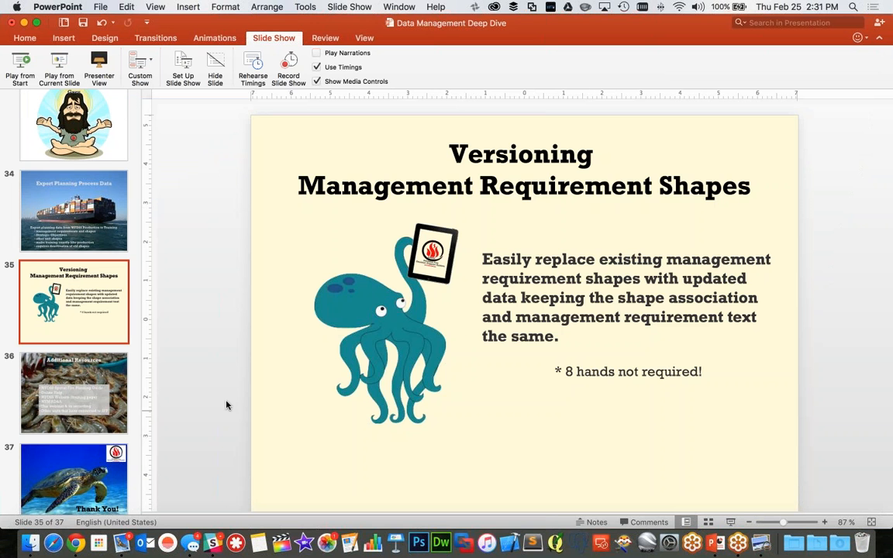
click(106, 223)
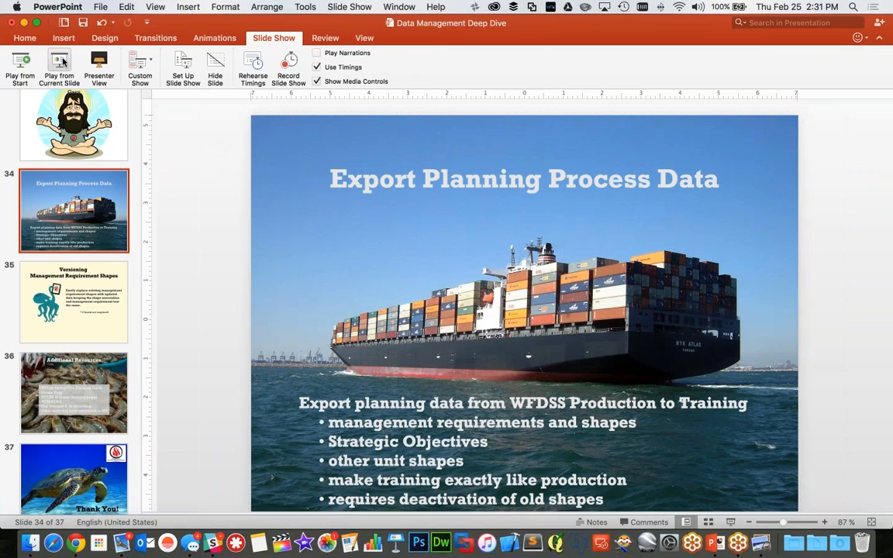
click(62, 62)
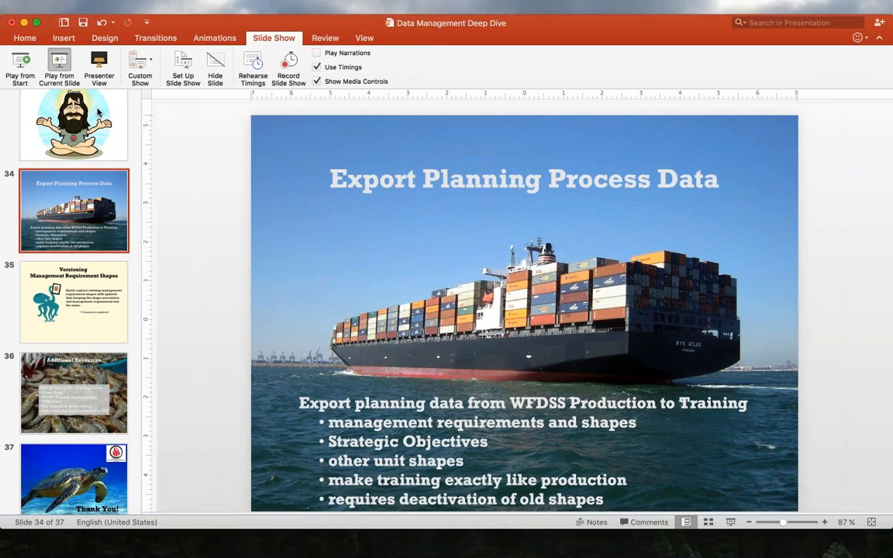
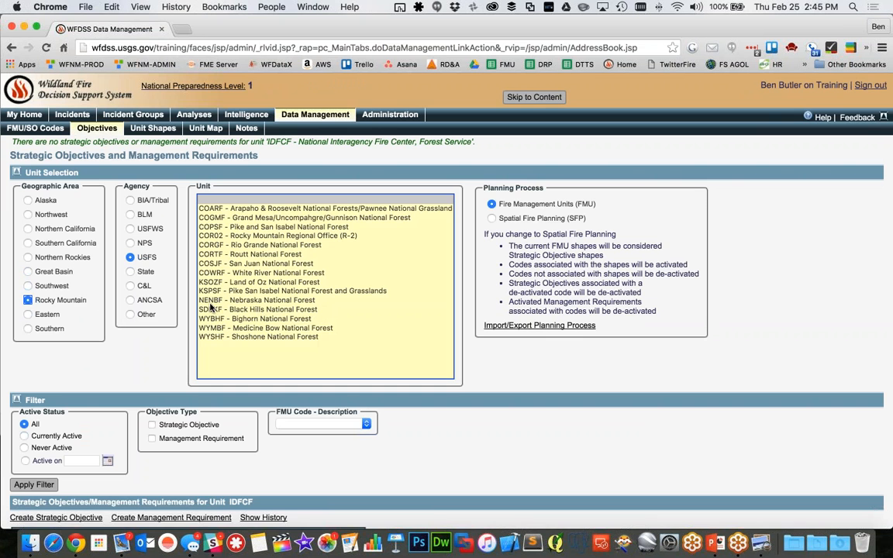
Select the unit KSOZF - Land of Oz National Forest and review its strategic objectives and management requirements list
click(248, 283)
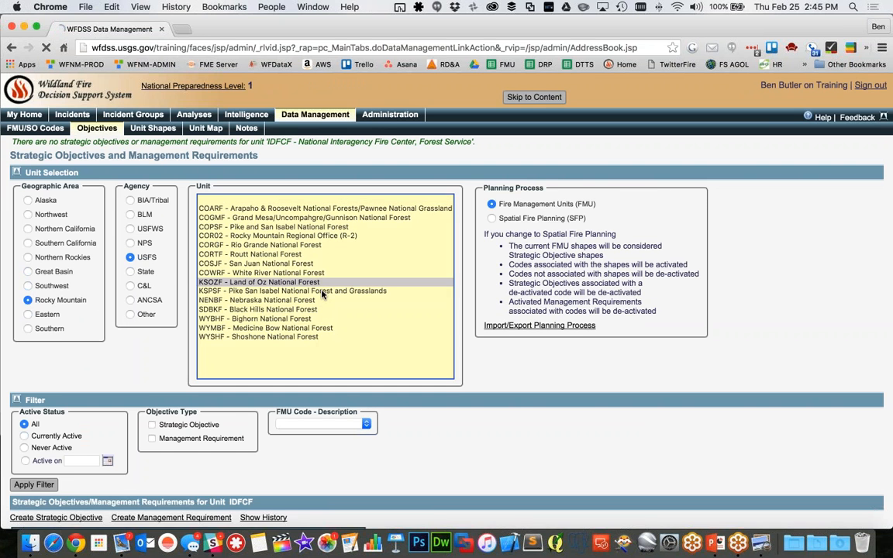
scroll(554, 396, down, 3)
scroll(554, 395, down, 2)
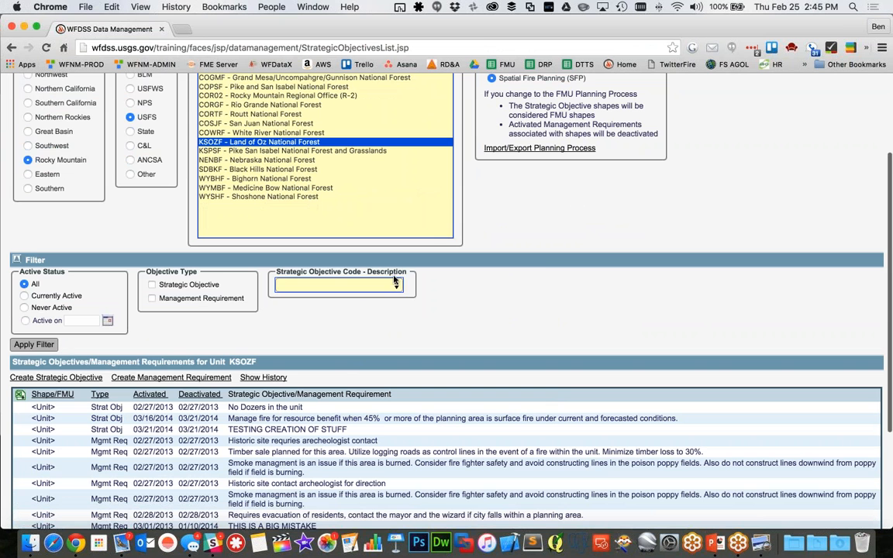
scroll(545, 273, up, 5)
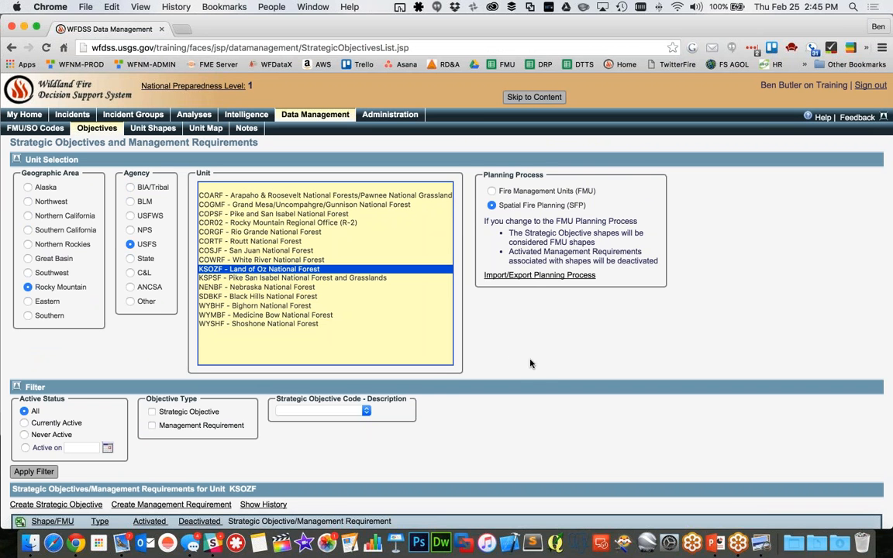
scroll(465, 357, down, 5)
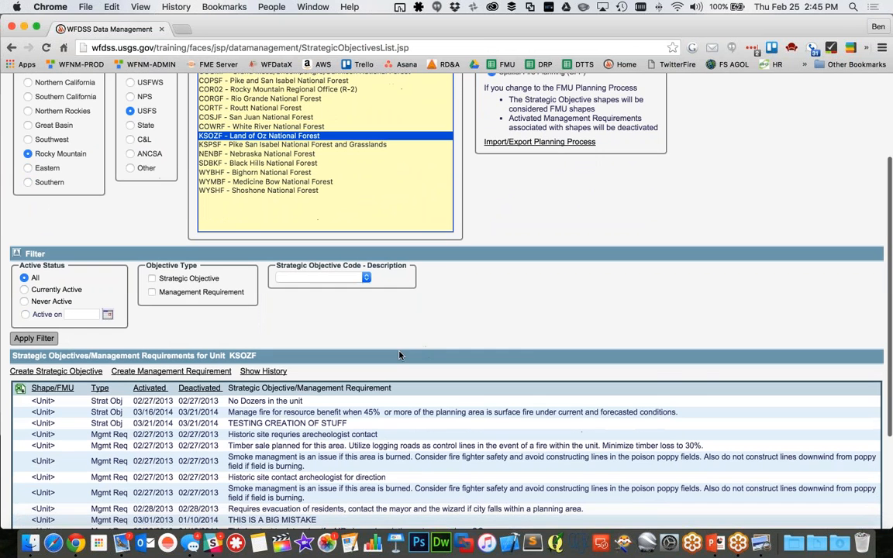
scroll(465, 310, down, 5)
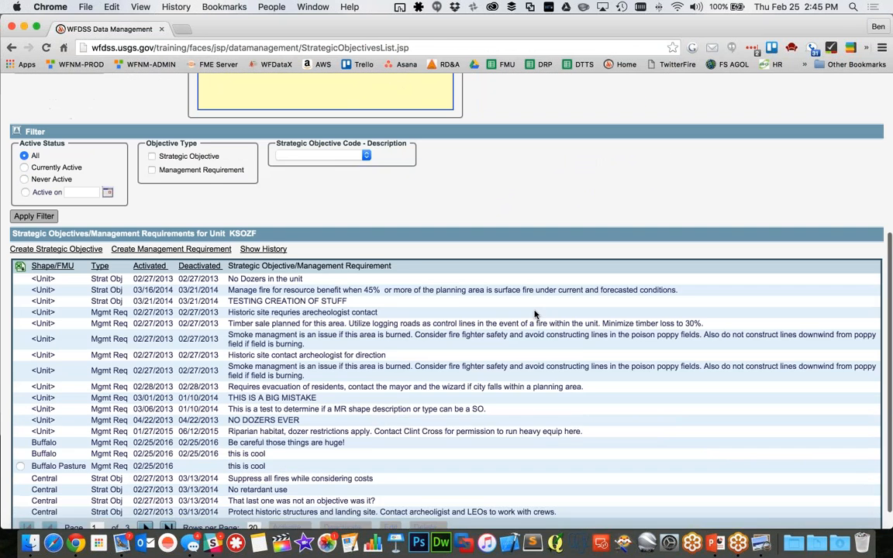
scroll(500, 301, up, 10)
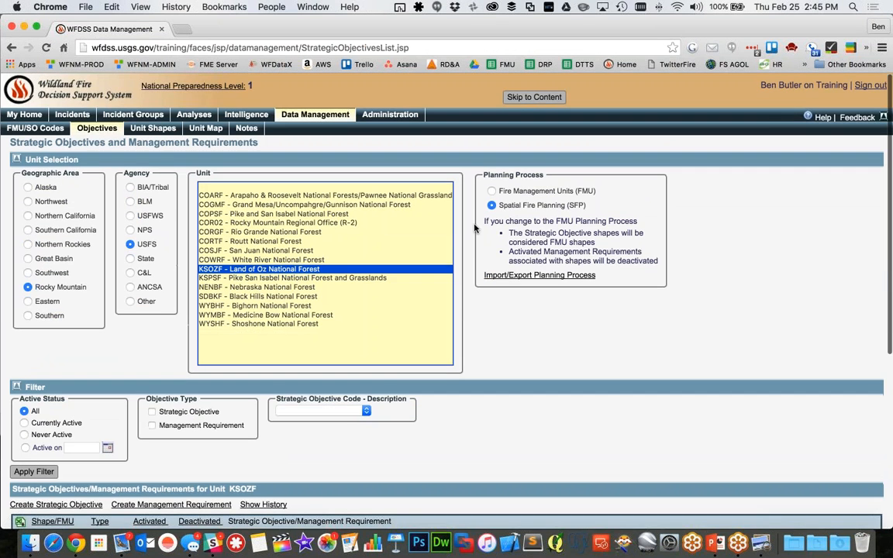
Go to the Unit Shapes page and view KSOZF's management requirement and other shapes
click(150, 130)
scroll(633, 485, down, 2)
scroll(632, 485, down, 5)
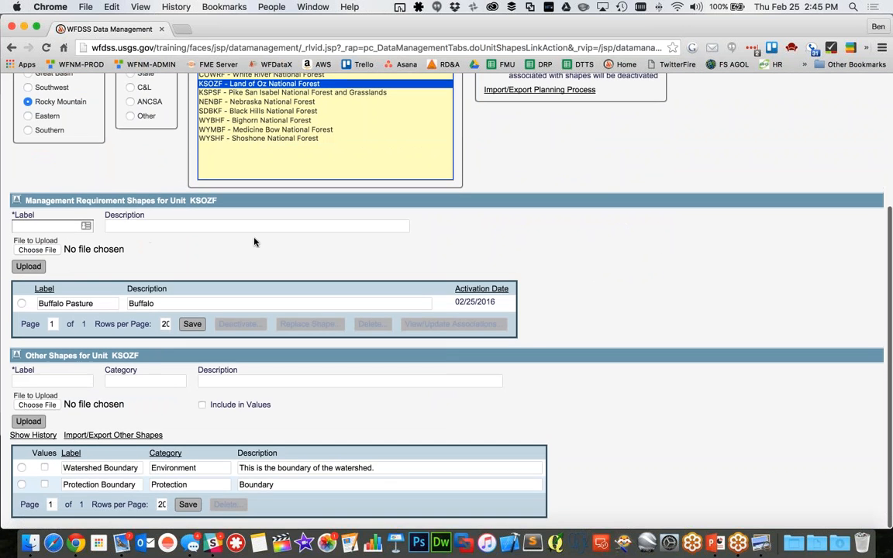
Fill in a new management requirement shape with the label SO 1-2 and the description Strategic Objective Shape
click(361, 226)
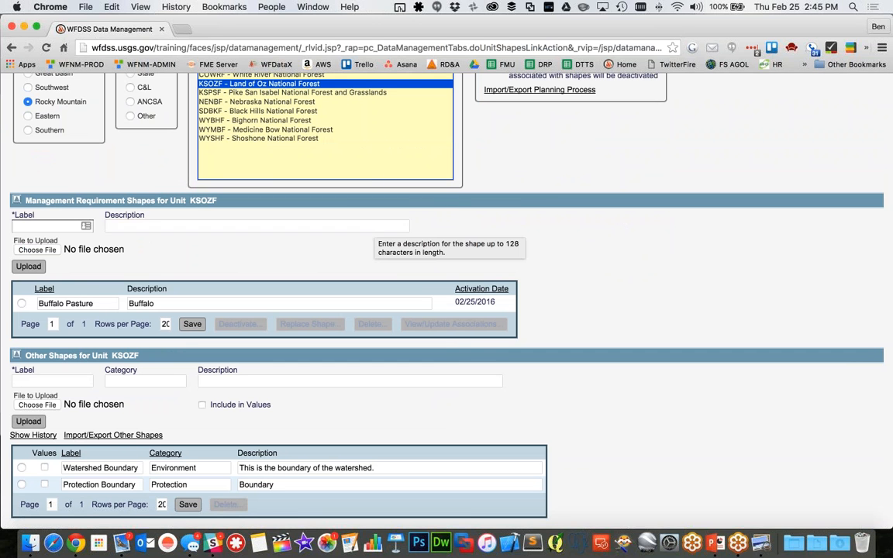
key(shift+Tab)
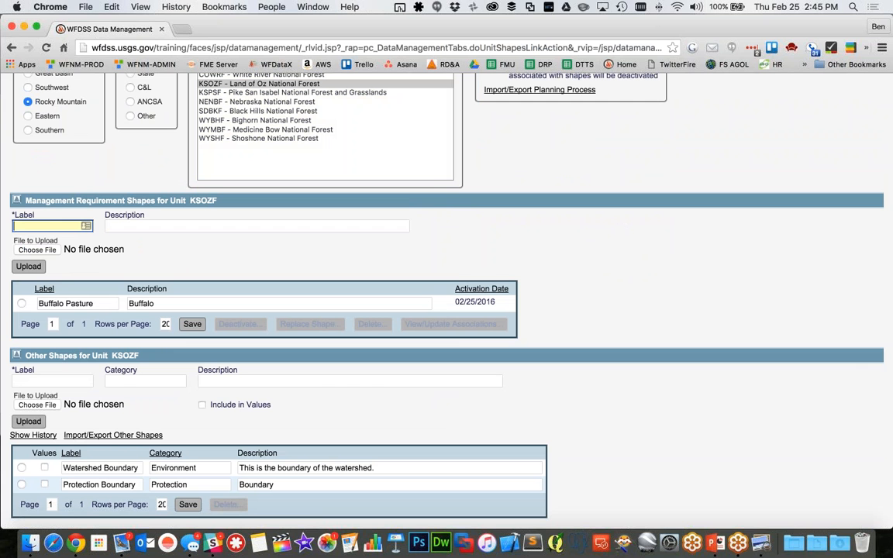
text(SO 1-2)
key(Tab)
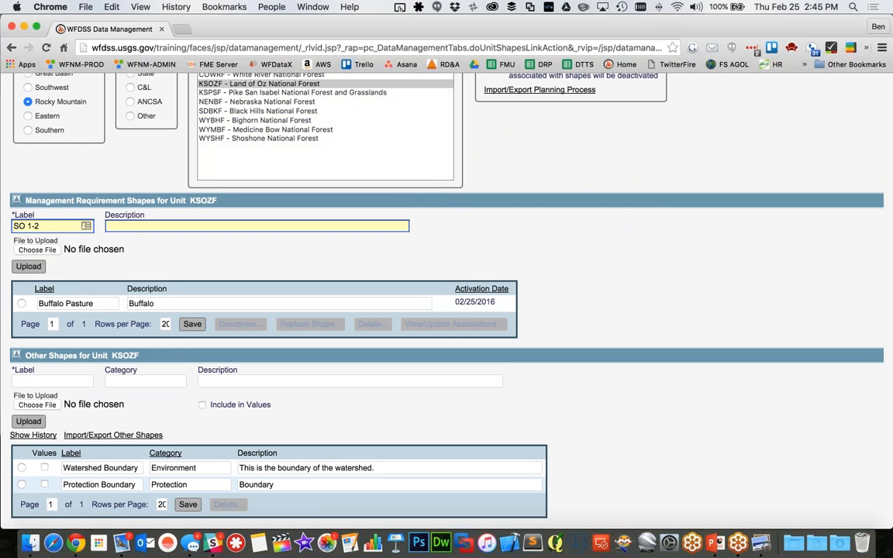
text(Strategic Objective Shape)
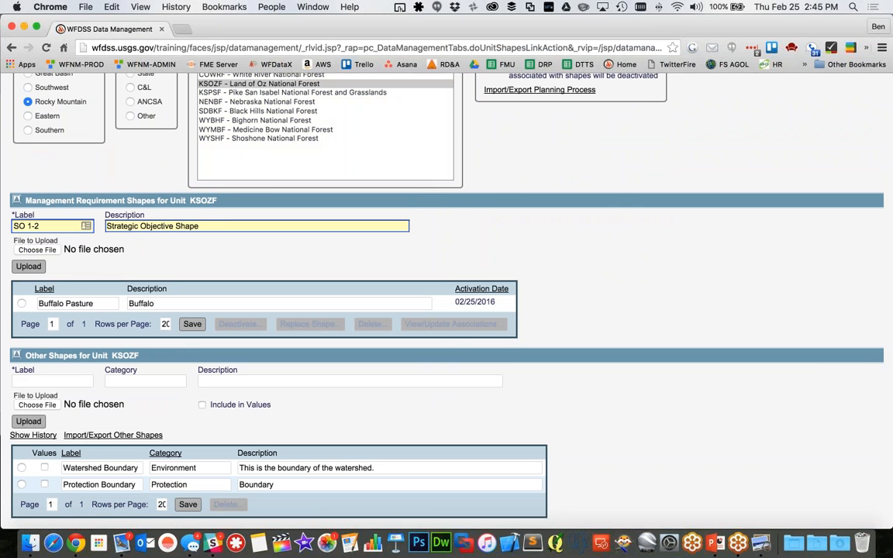
click(633, 266)
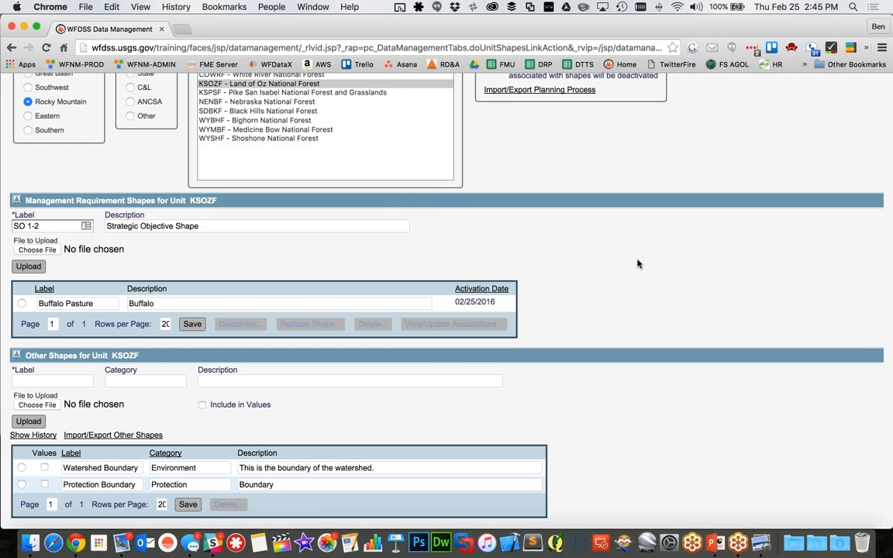
scroll(640, 264, up, 5)
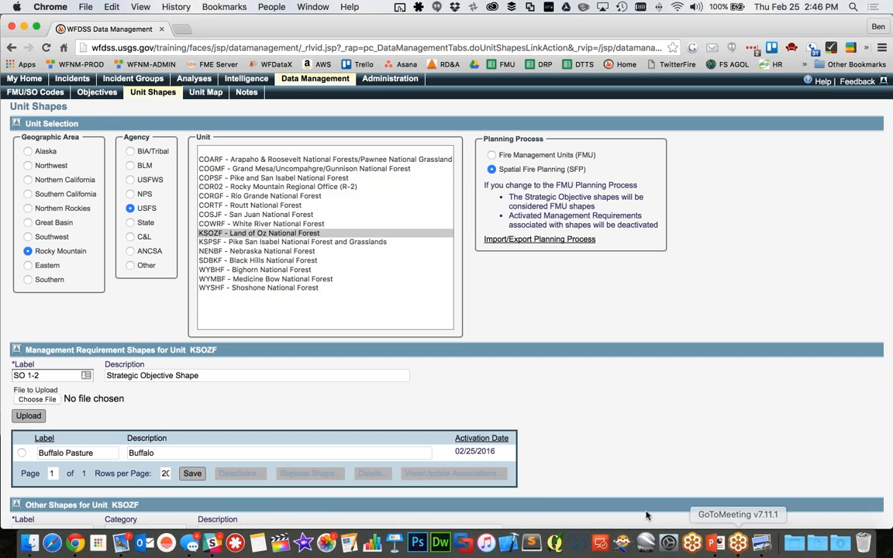
scroll(449, 395, up, 1)
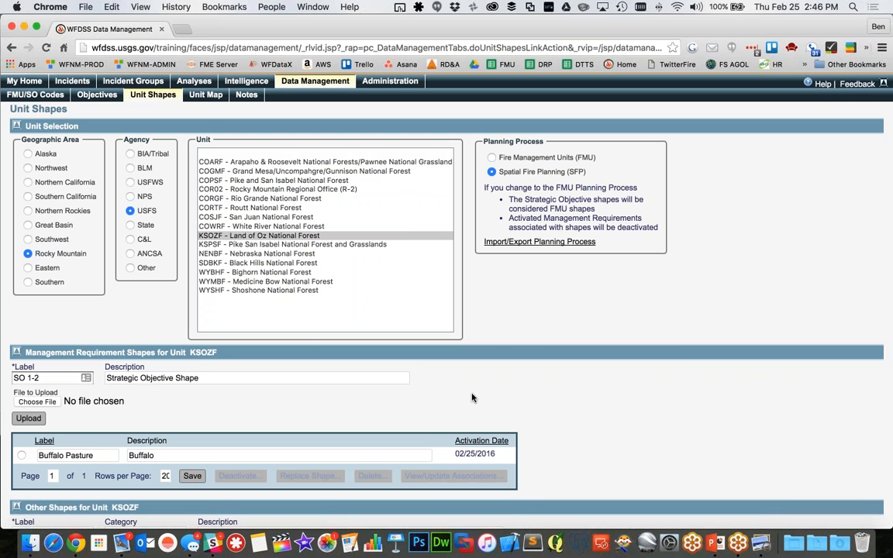
scroll(331, 374, down, 1)
click(331, 375)
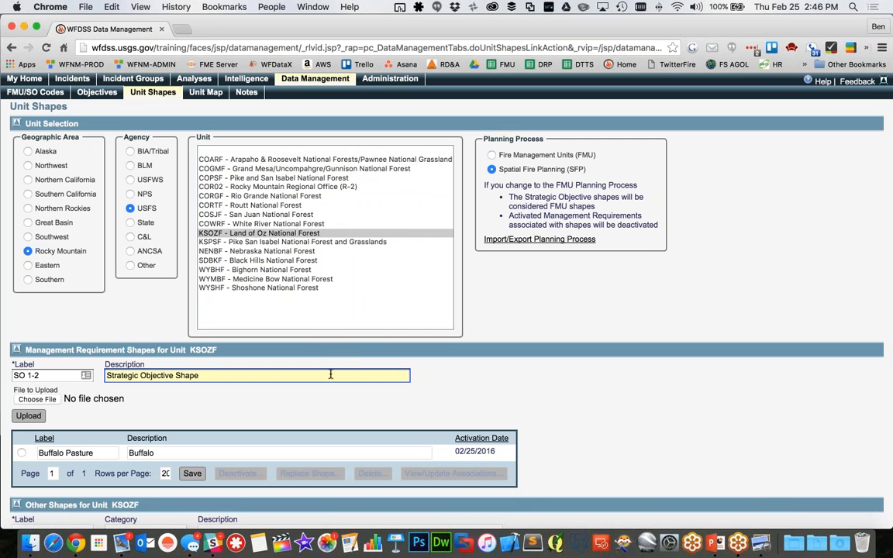
click(556, 364)
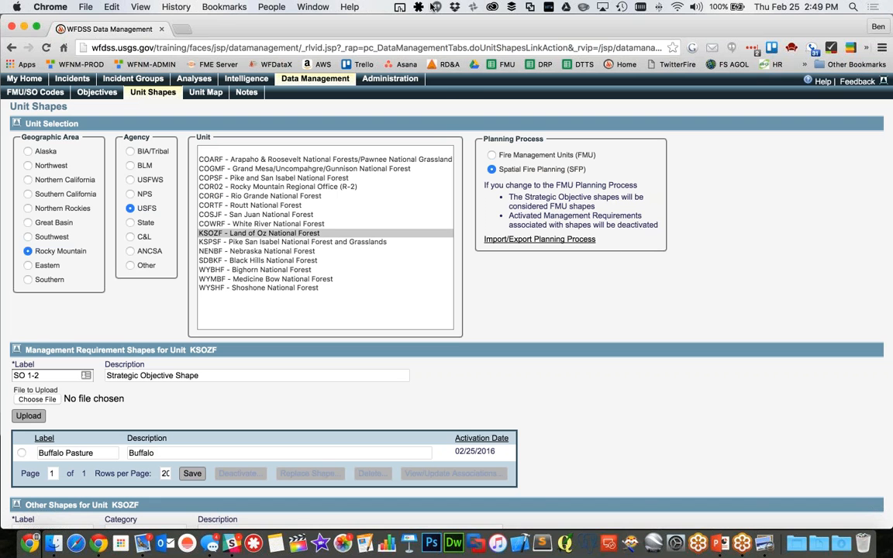
click(464, 96)
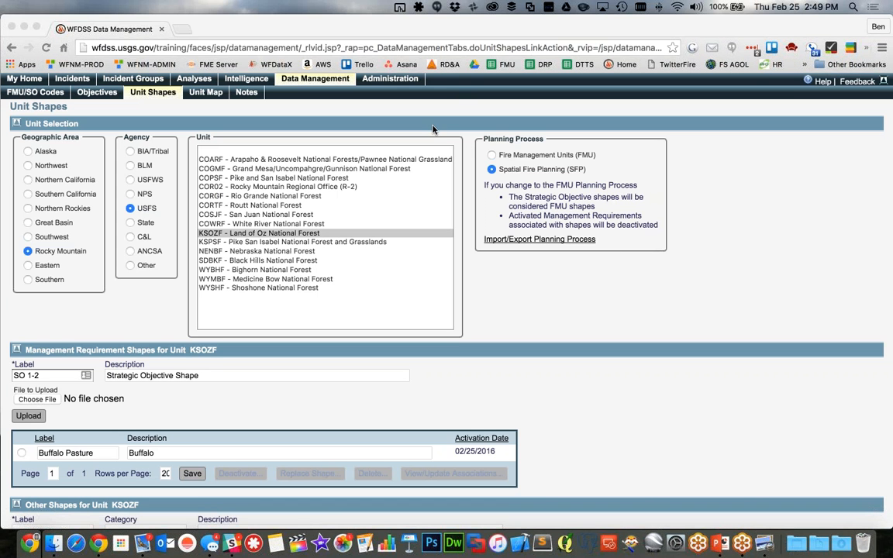